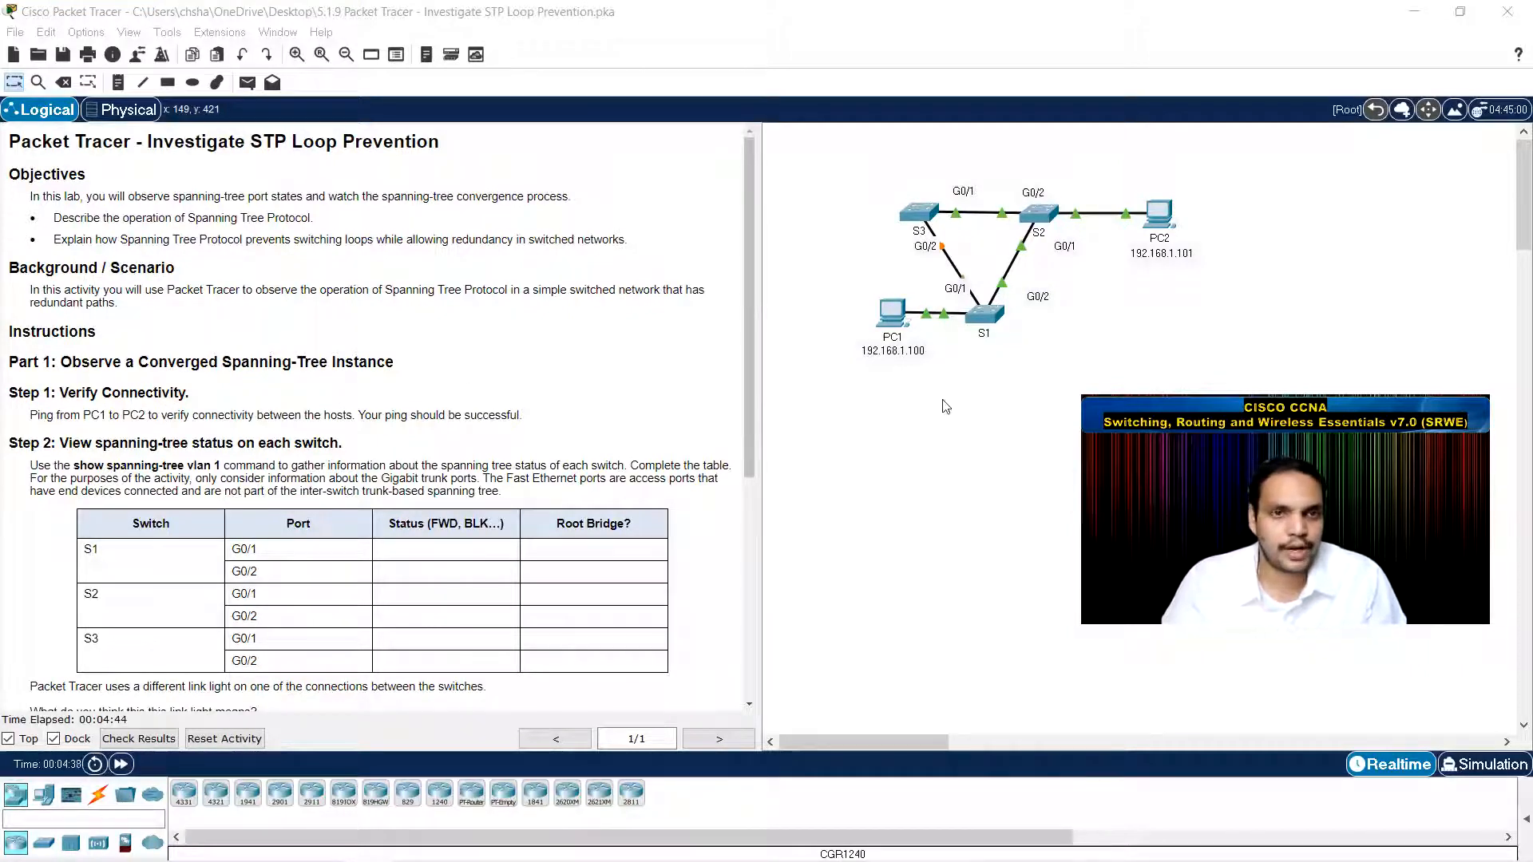
- Ping PC2 at 192.168.1.101 from PC1's command prompt to verify connectivity, and close the PC1 window
left_click(898, 316)
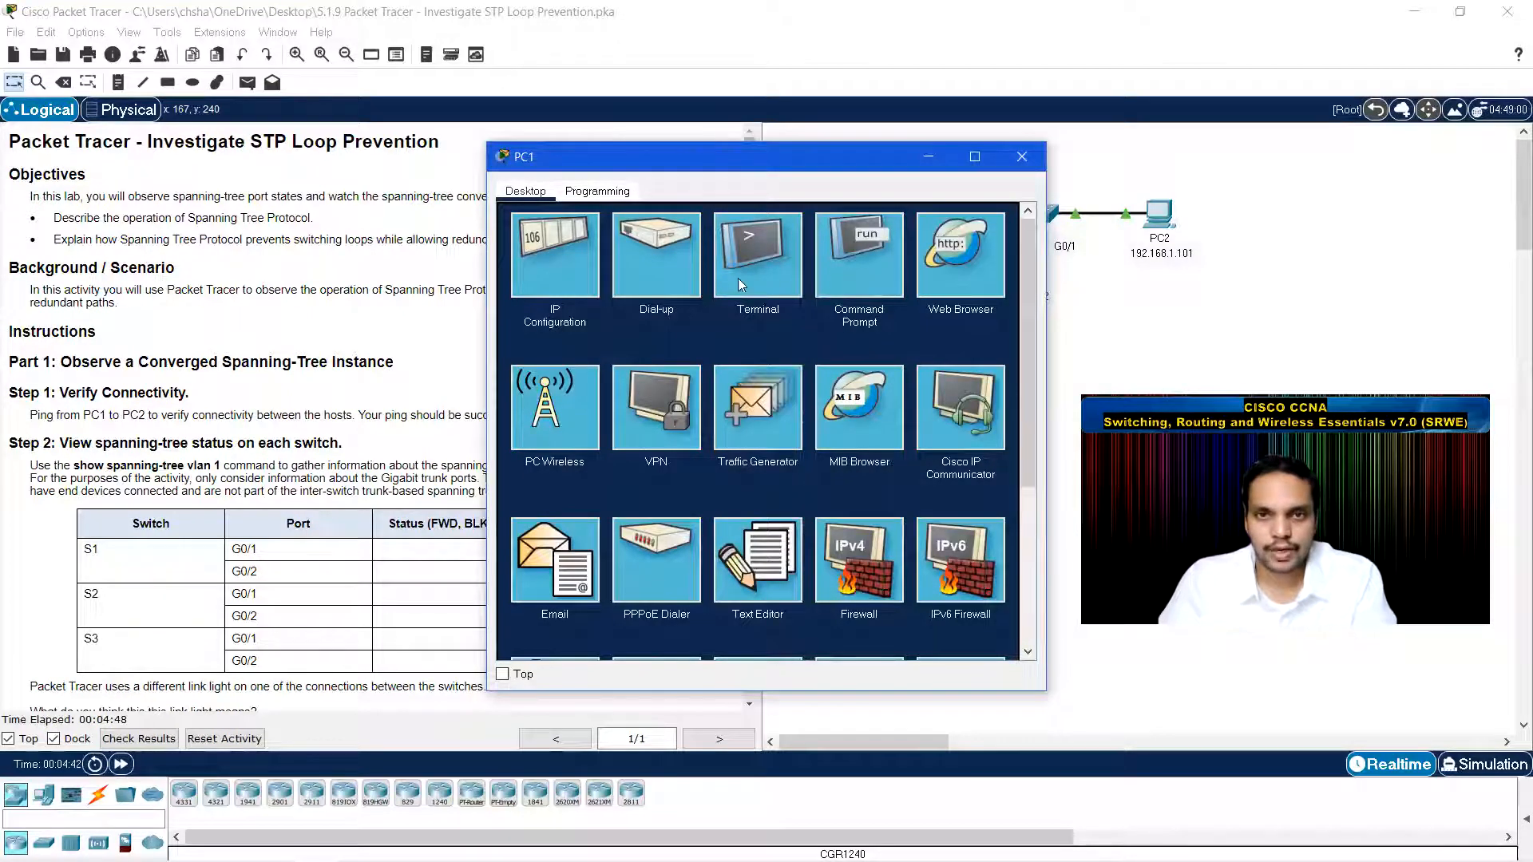
left_click(873, 276)
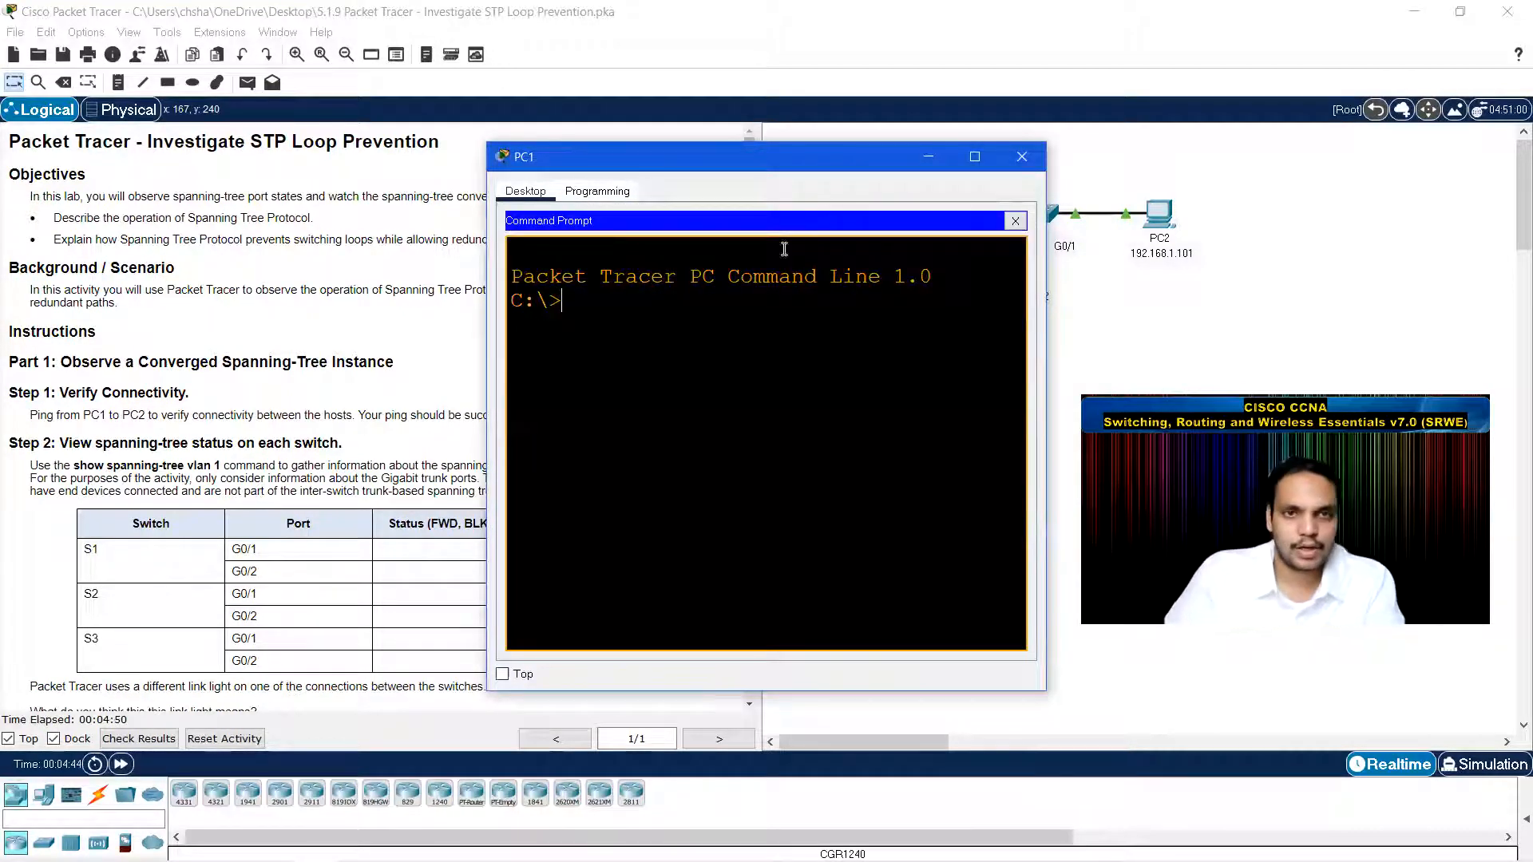
type("ping")
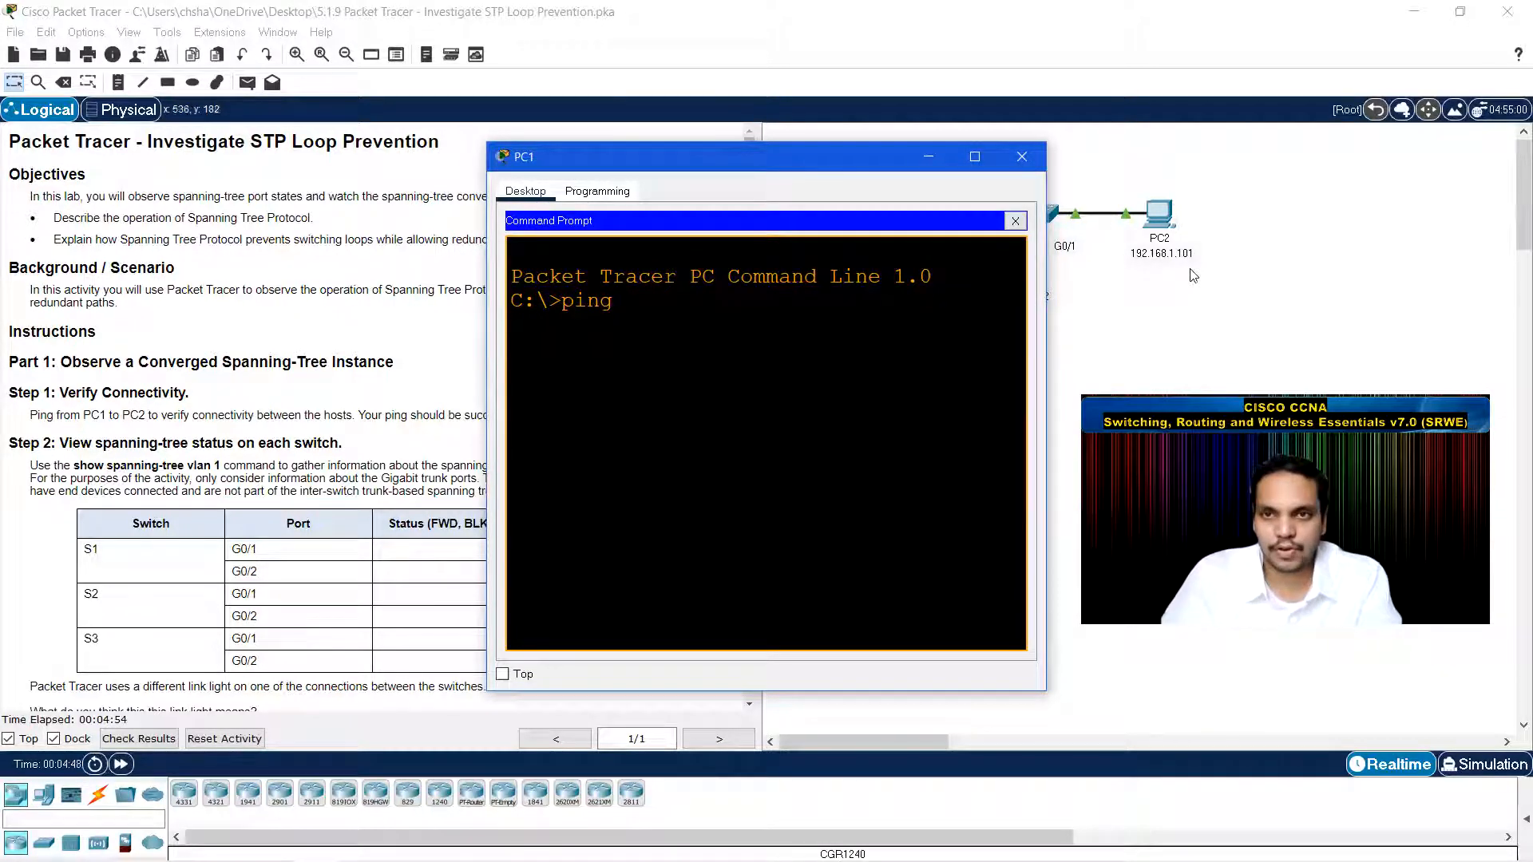
type(" 192")
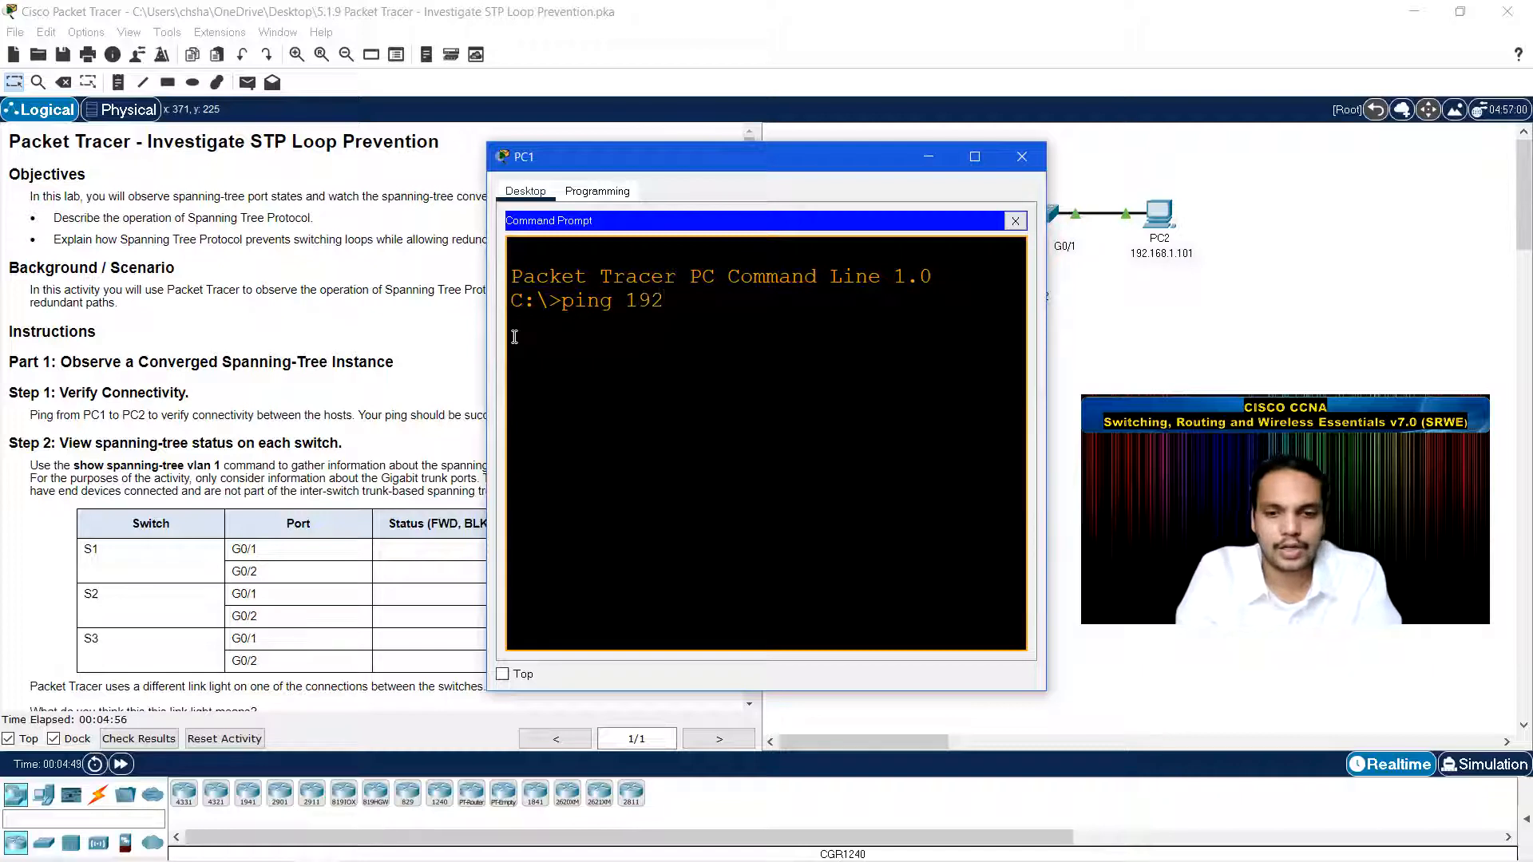
type(".16")
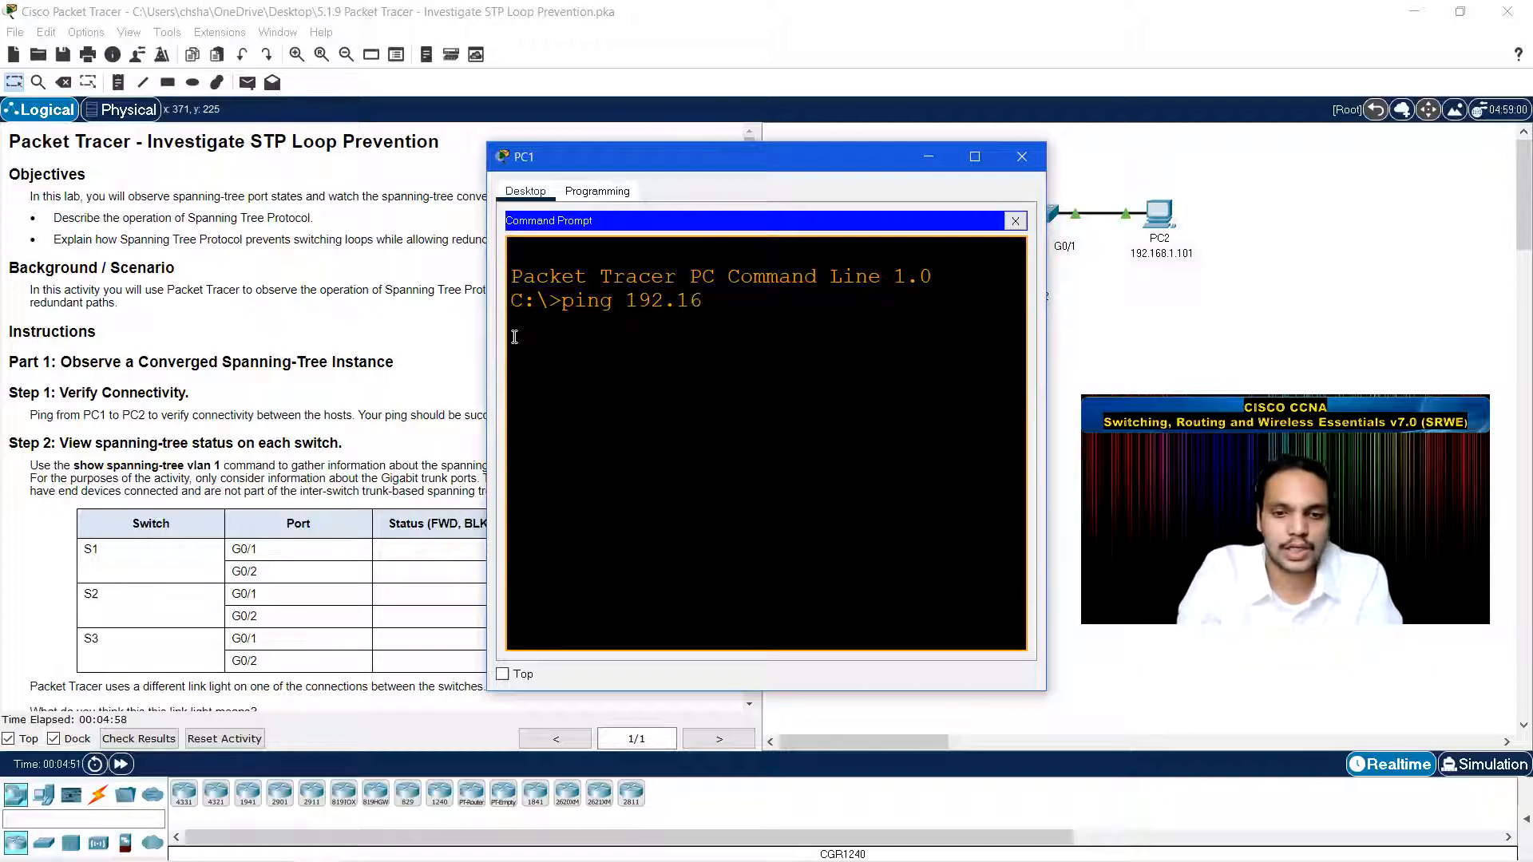
type("8.1.101")
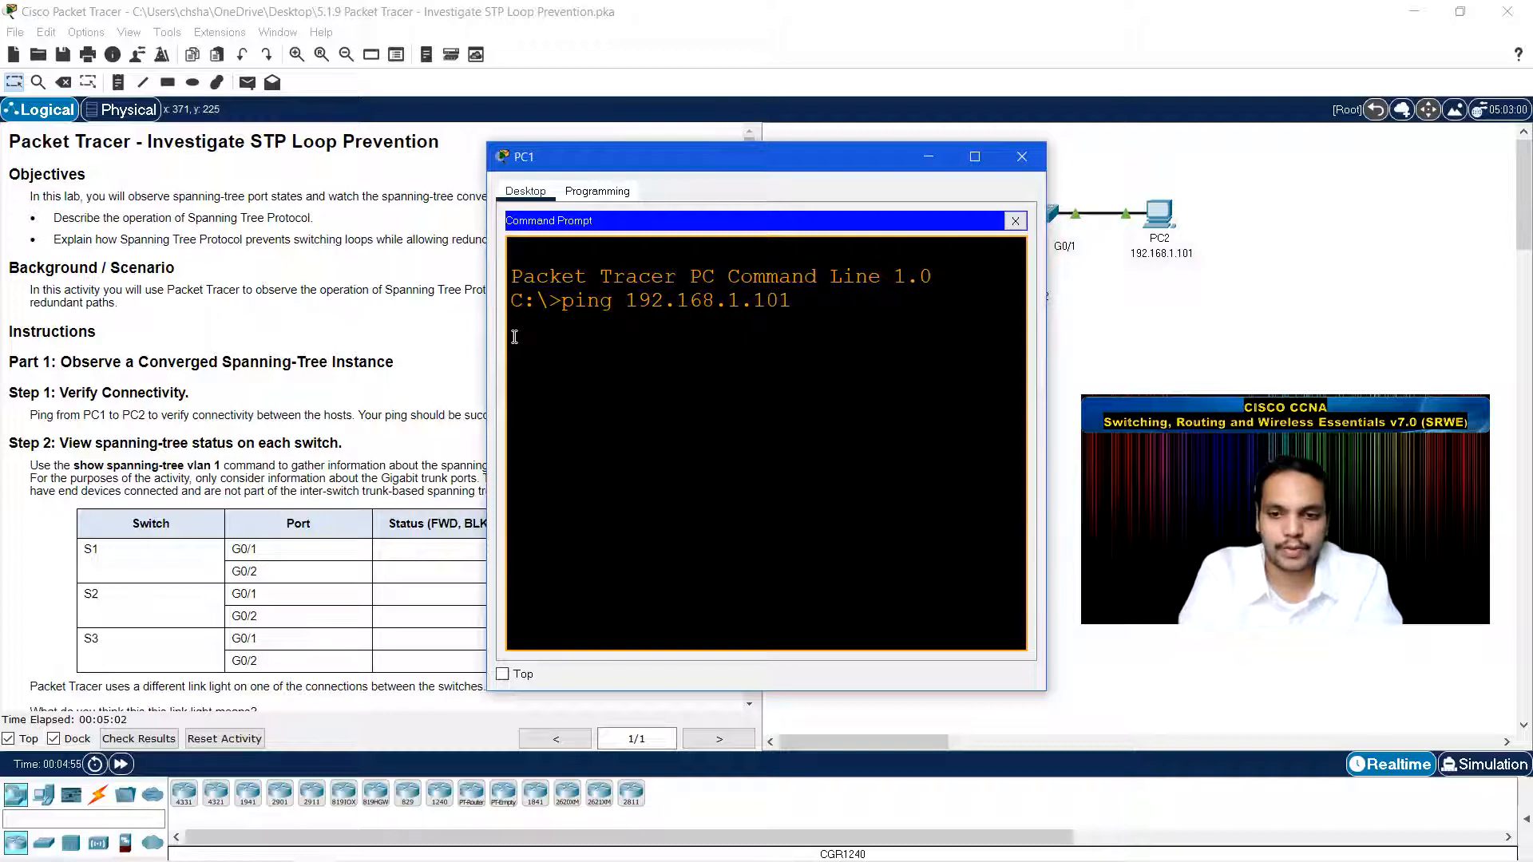
key("Return")
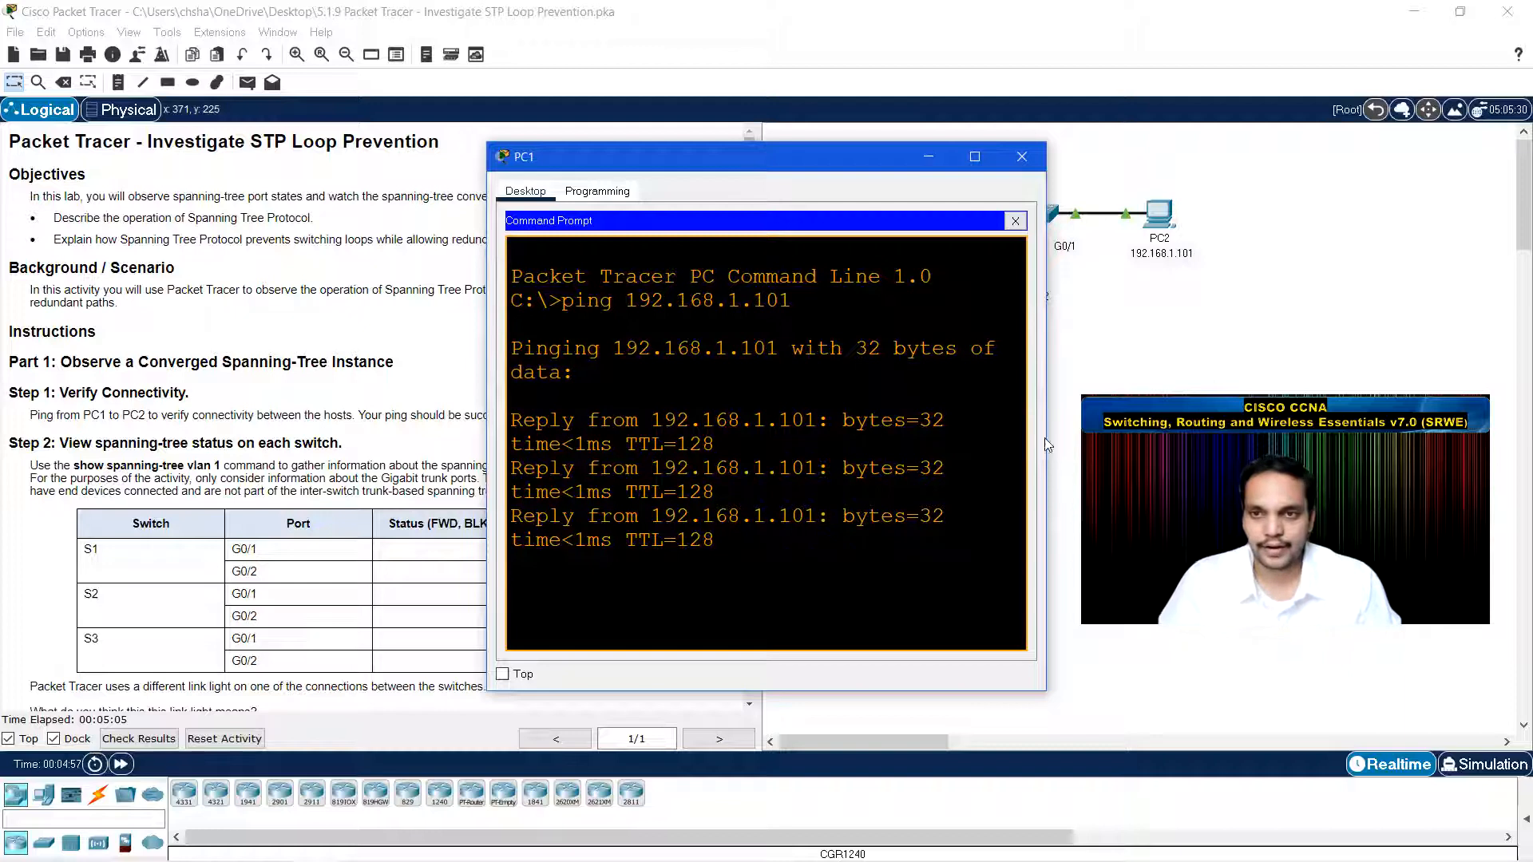
left_click(1022, 156)
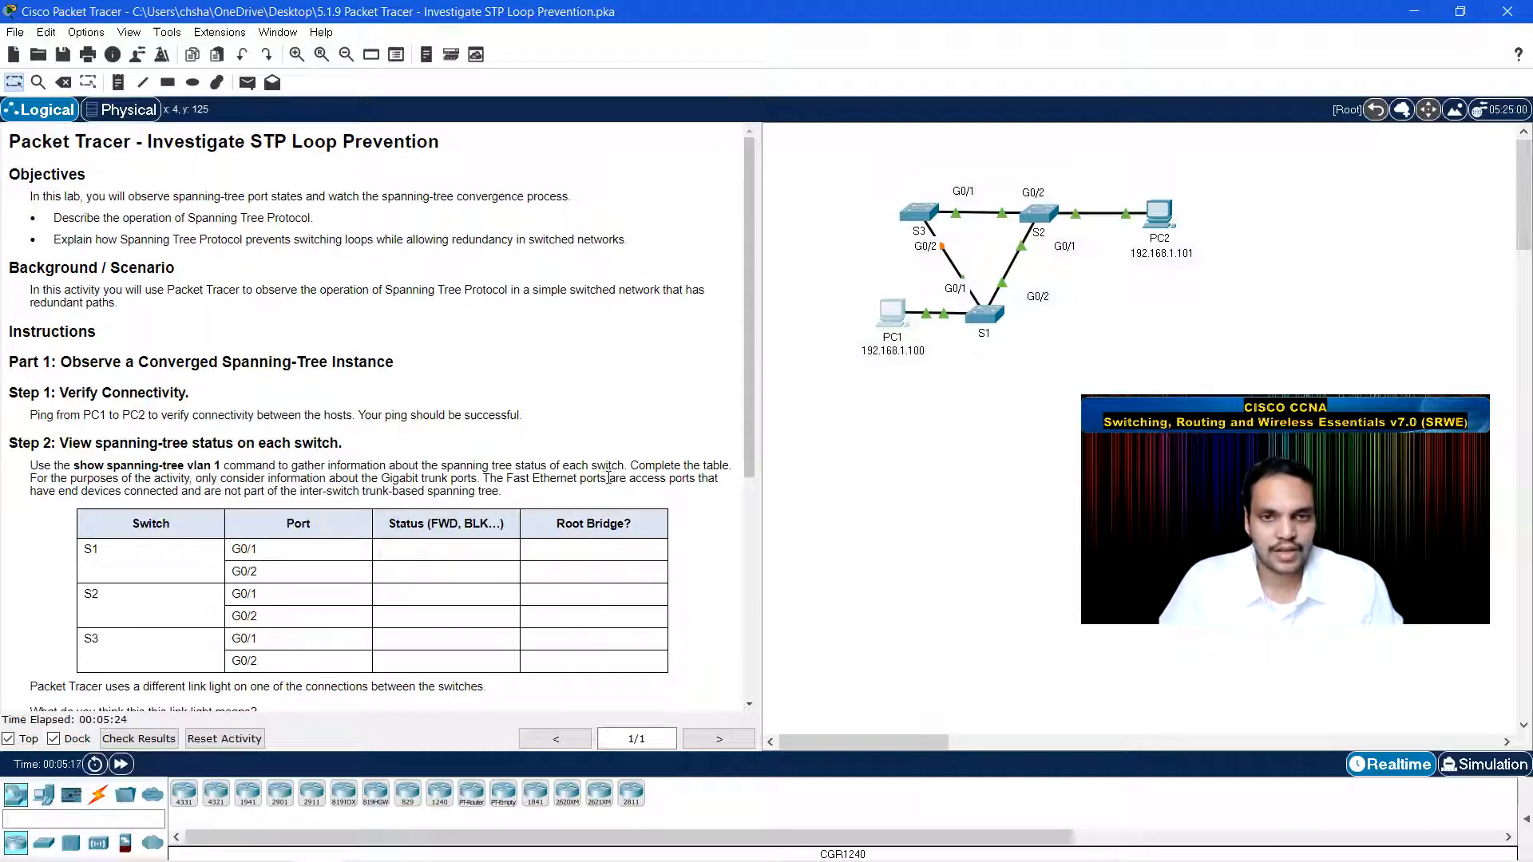
- Enter privileged EXEC mode on switch S1 and display its VLAN 1 status with sh spanning-tree vlan 1
left_click_drag(143, 491, 505, 493)
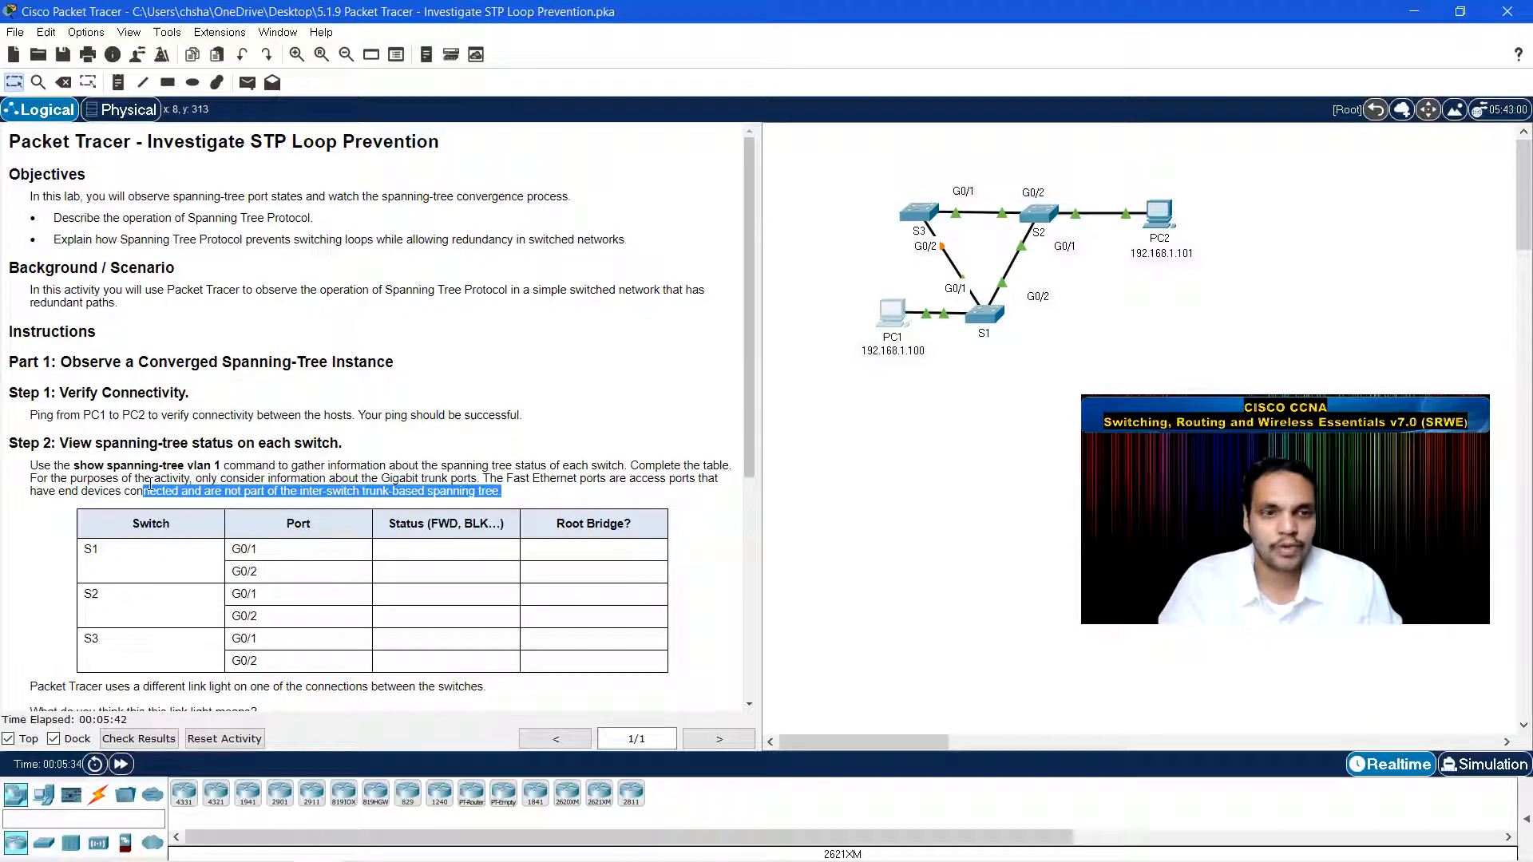
left_click(998, 321)
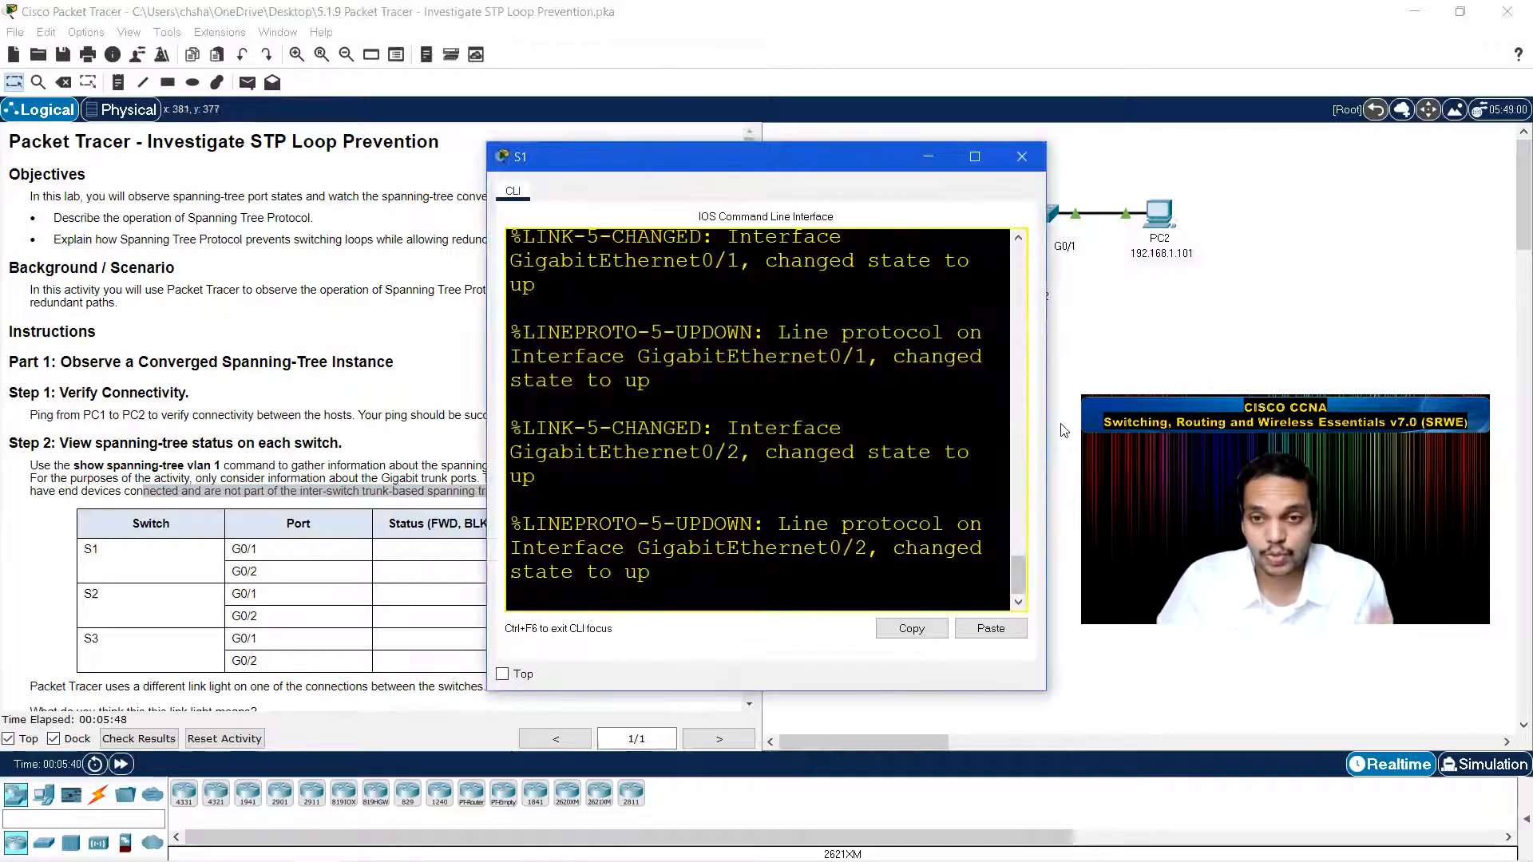
left_click_drag(1049, 423, 1049, 423)
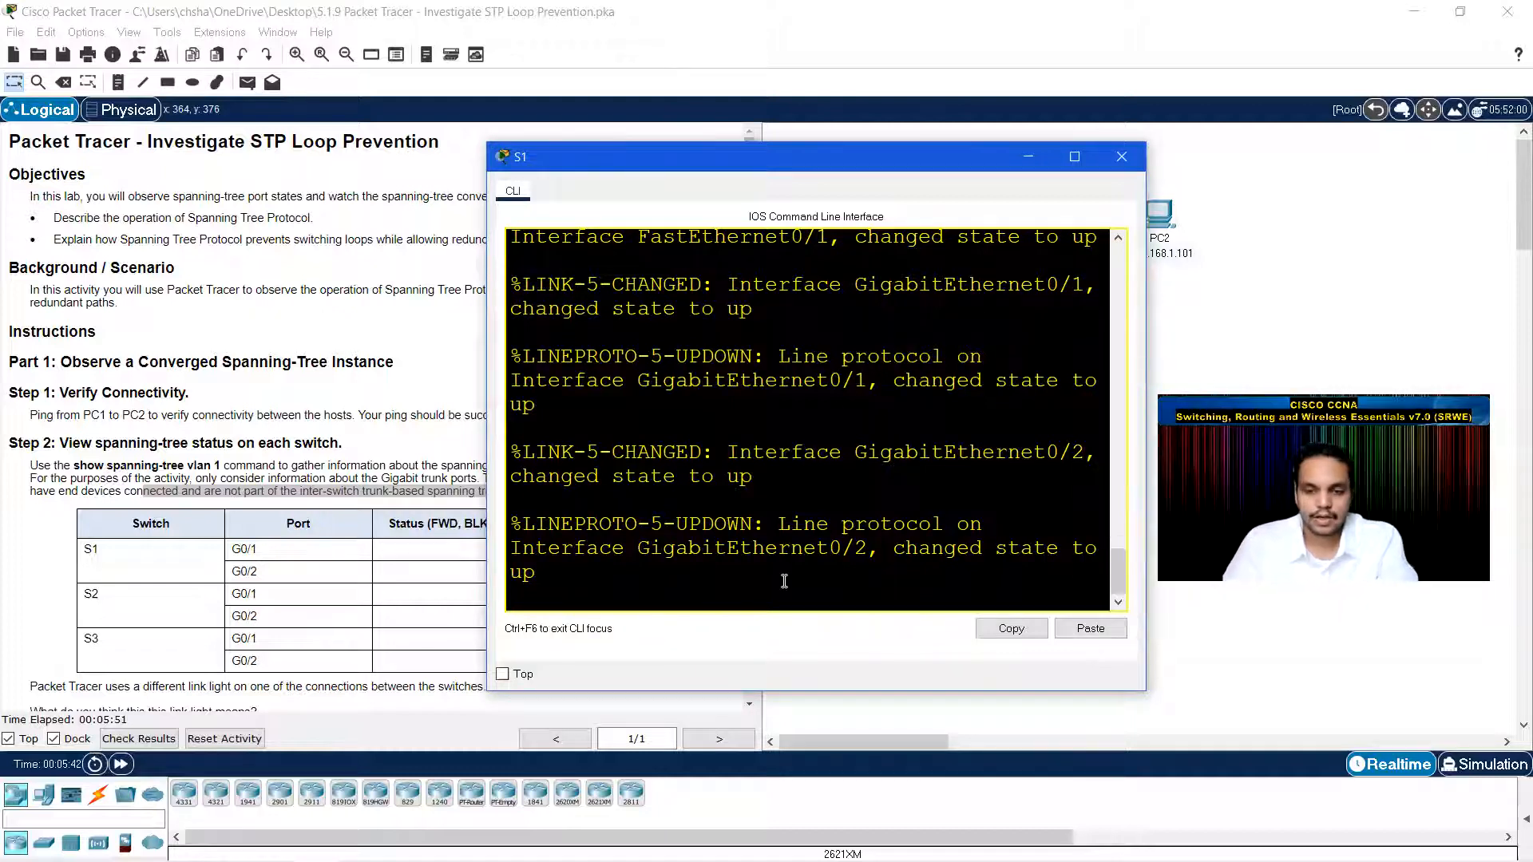
key("Return")
type("en")
key("Return")
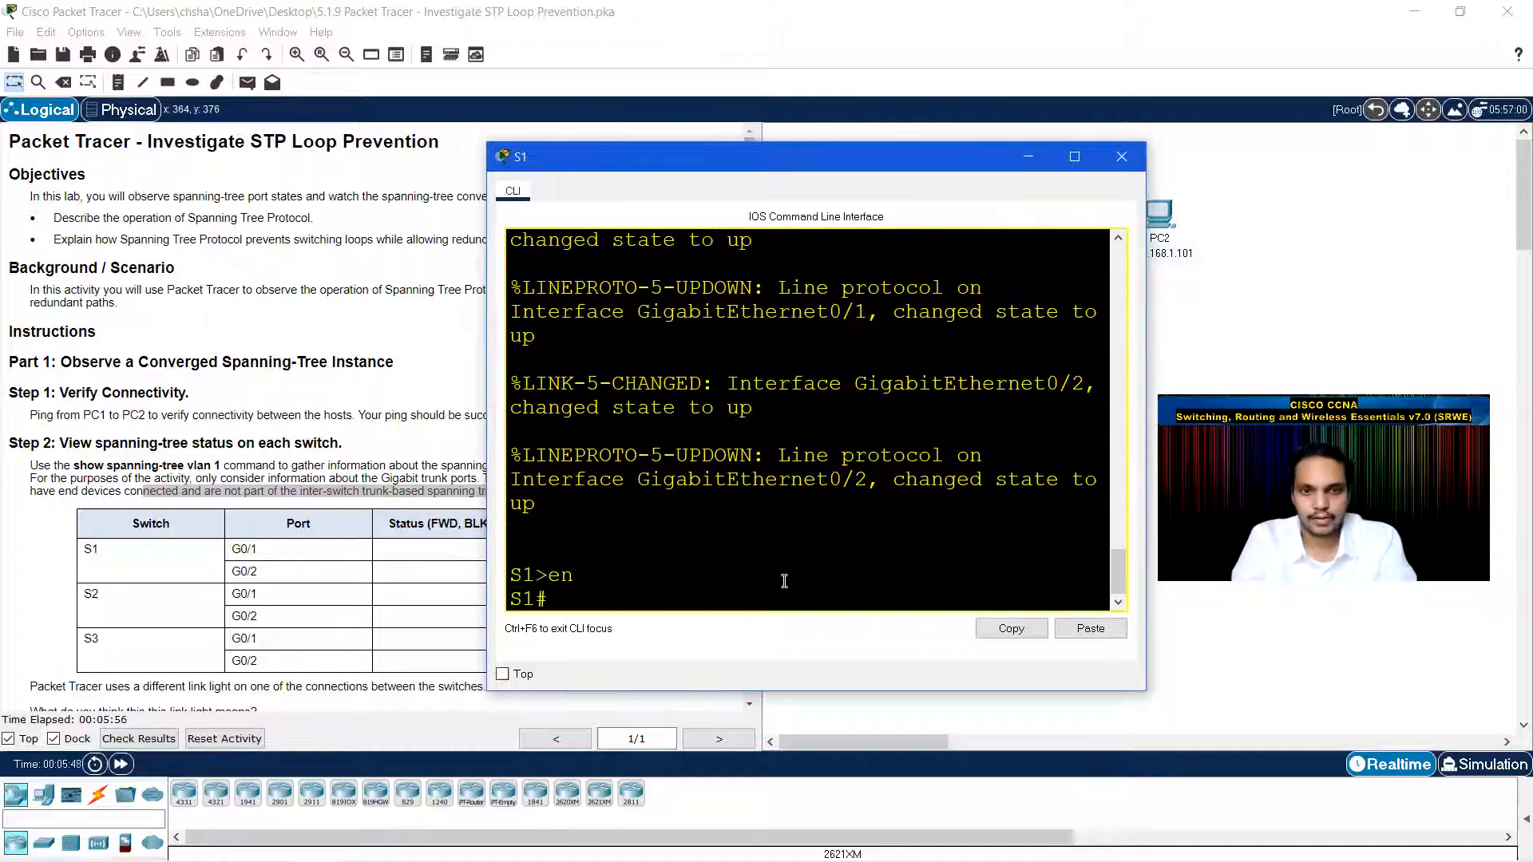
type("sh")
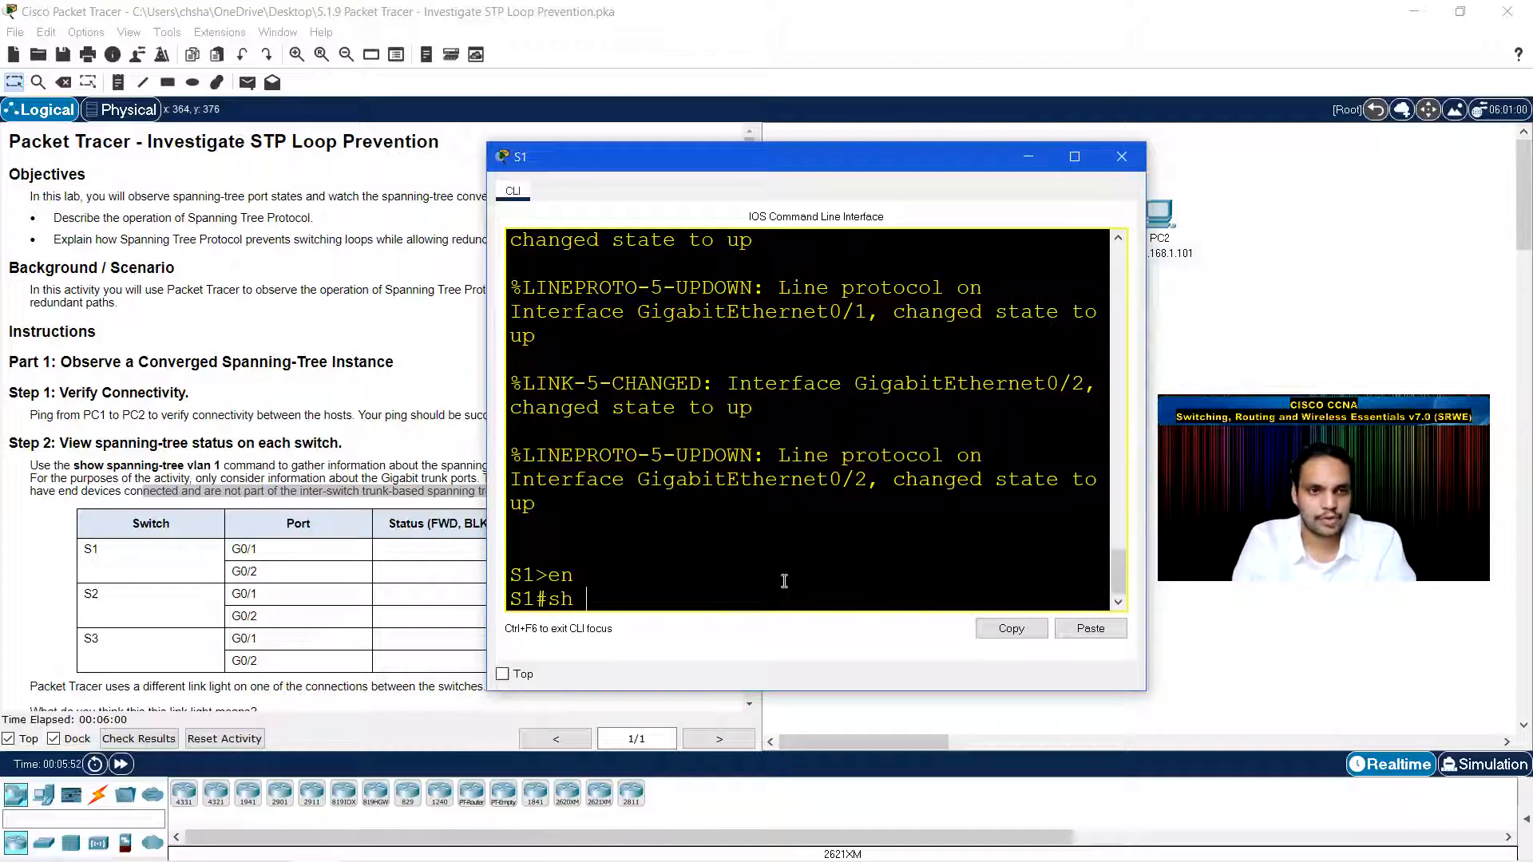
type(" spanning")
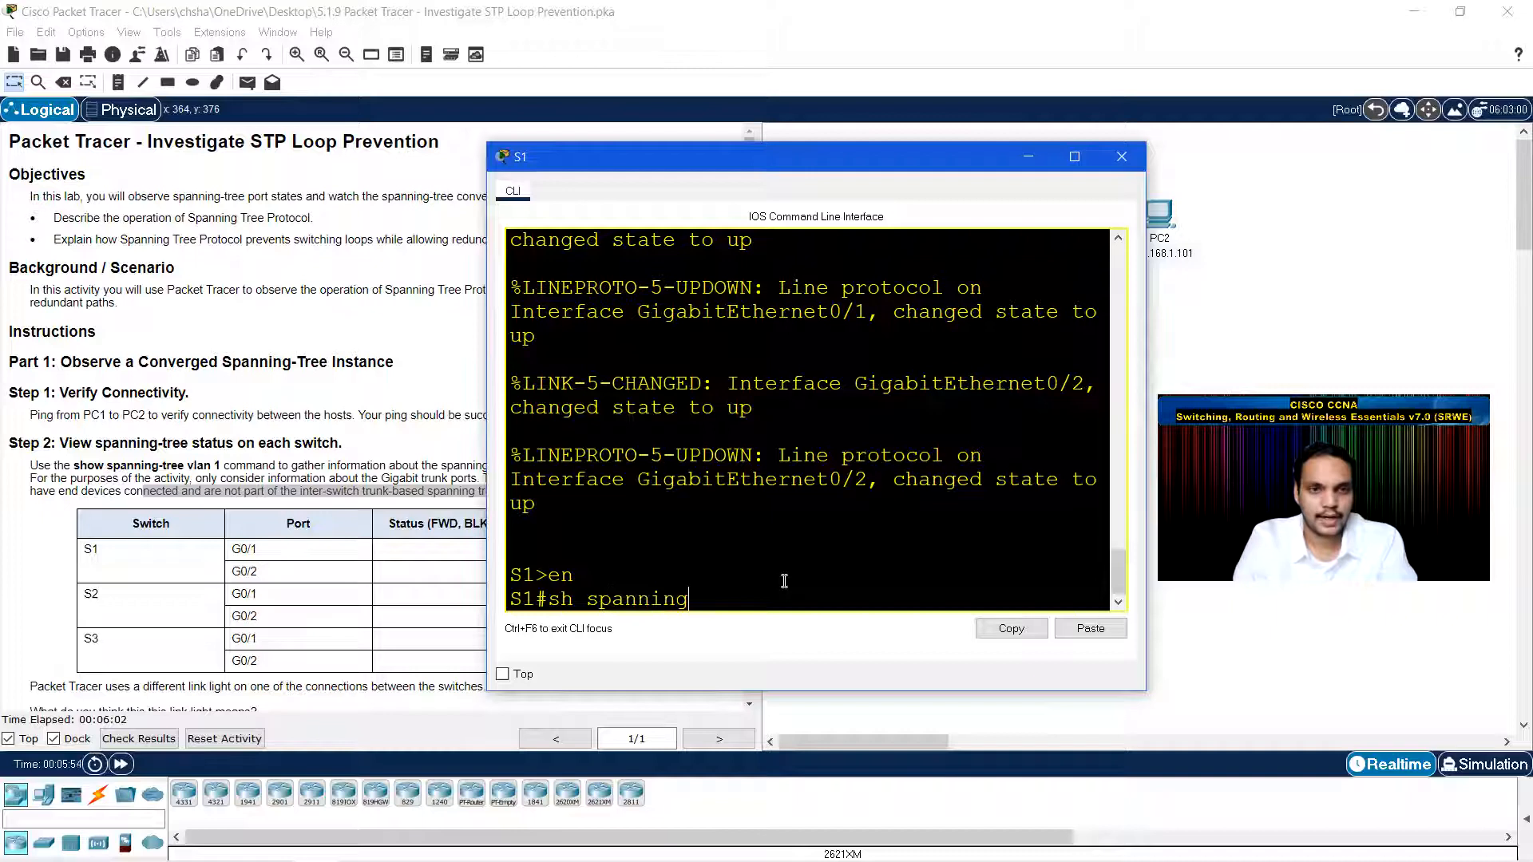
type("-tree vlan 1")
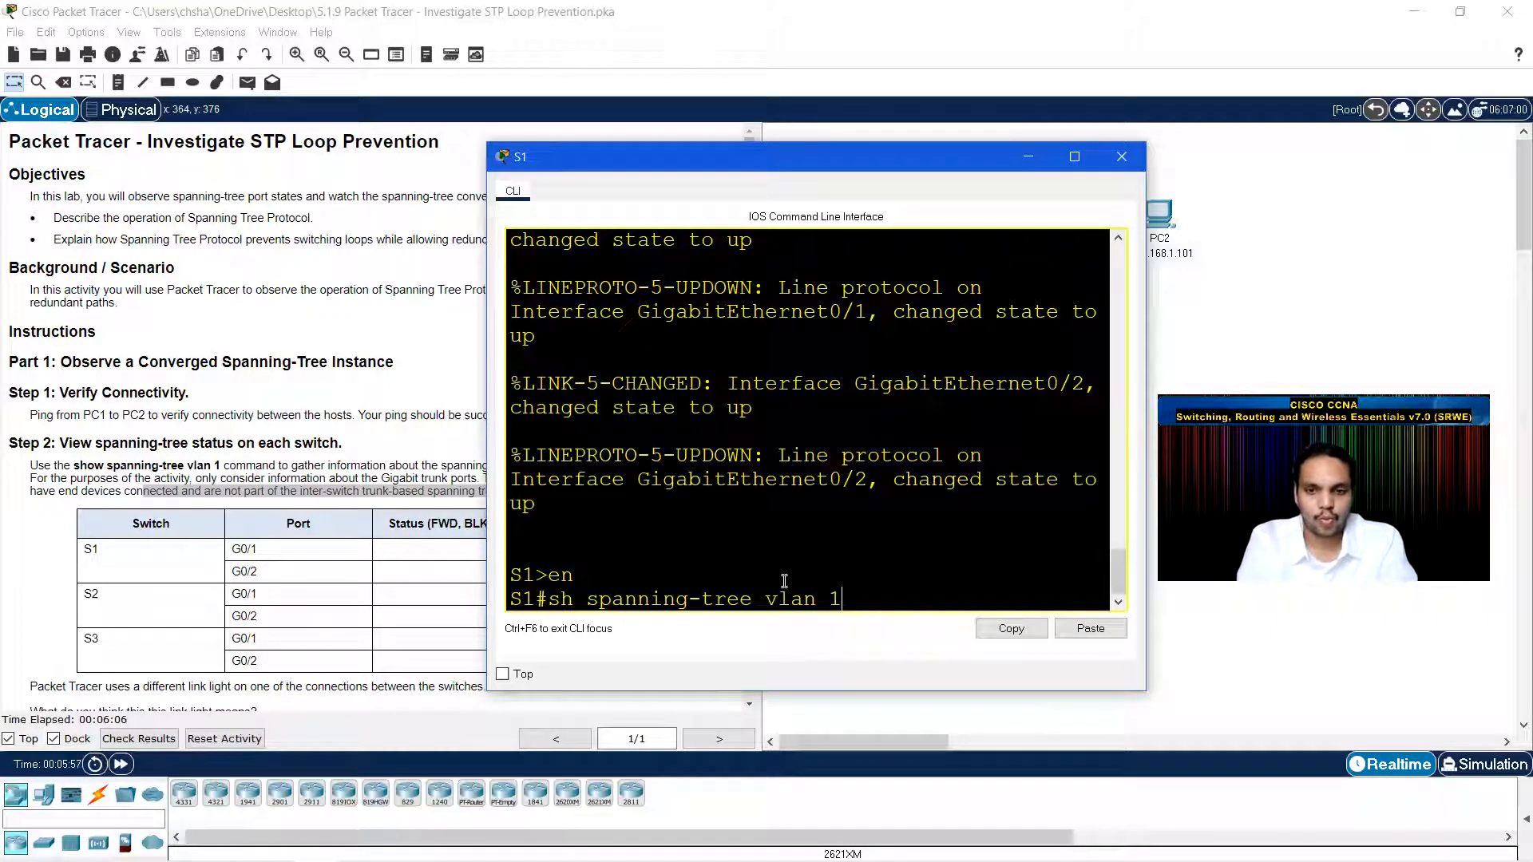
key("Return")
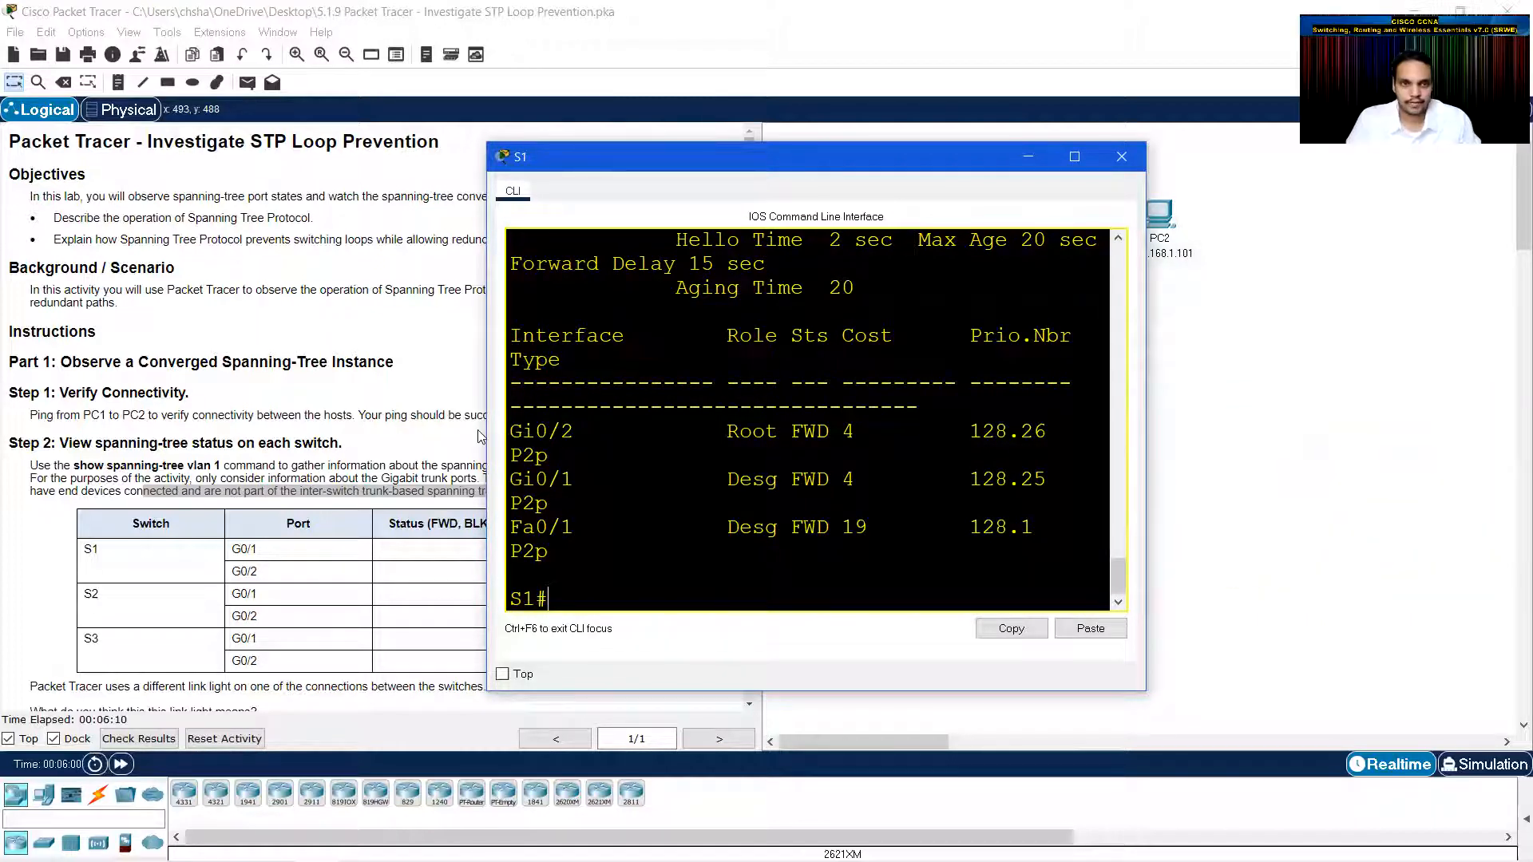
- Widen S1's CLI window and place it beside the lab table to examine its Gigabit port roles and states, and minimize it
left_click_drag(485, 435, 297, 435)
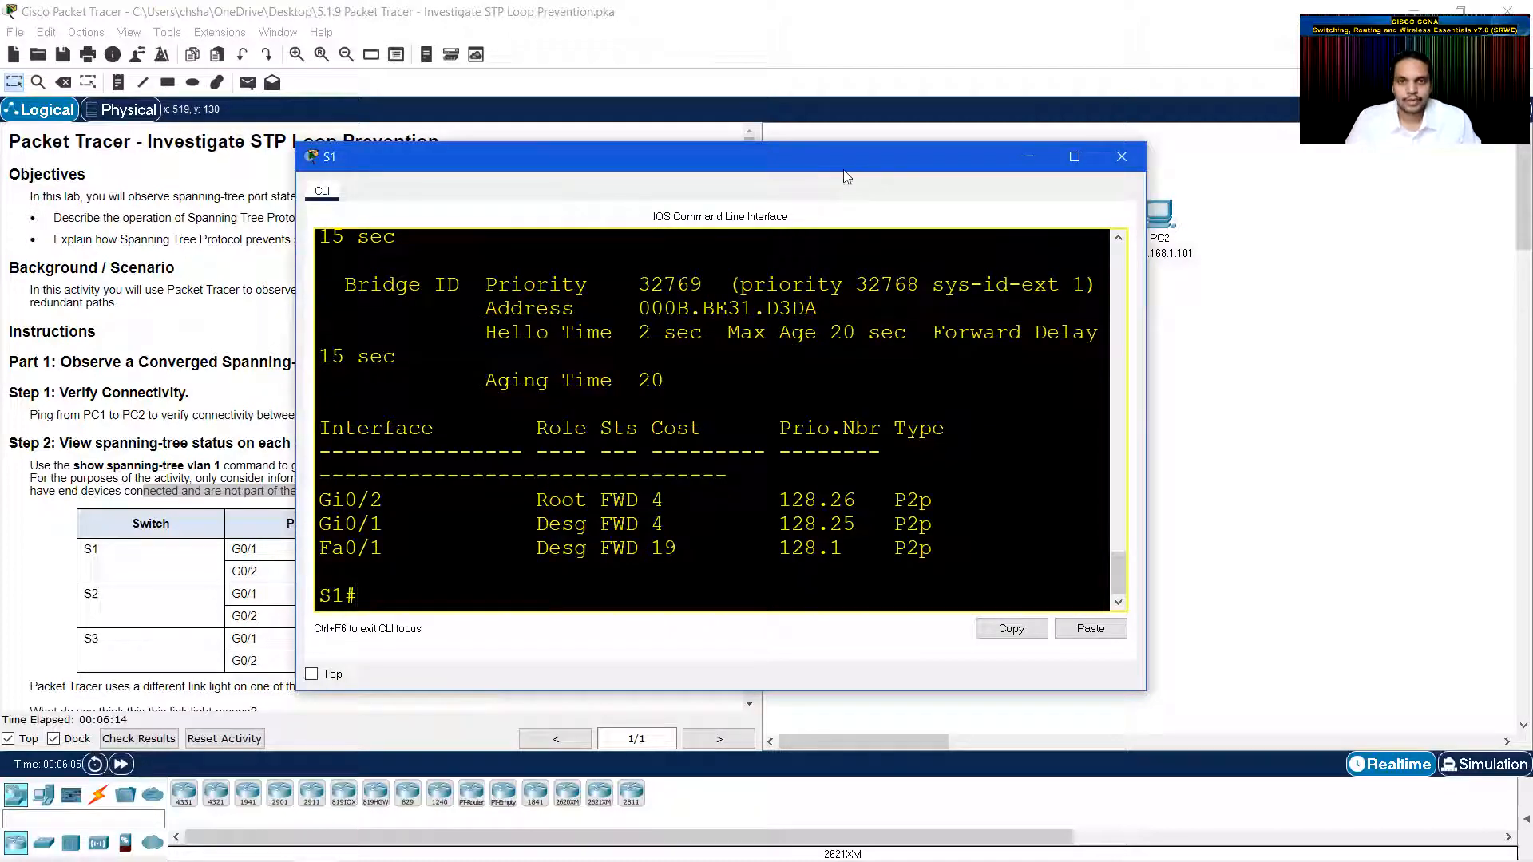
left_click_drag(849, 158, 1293, 223)
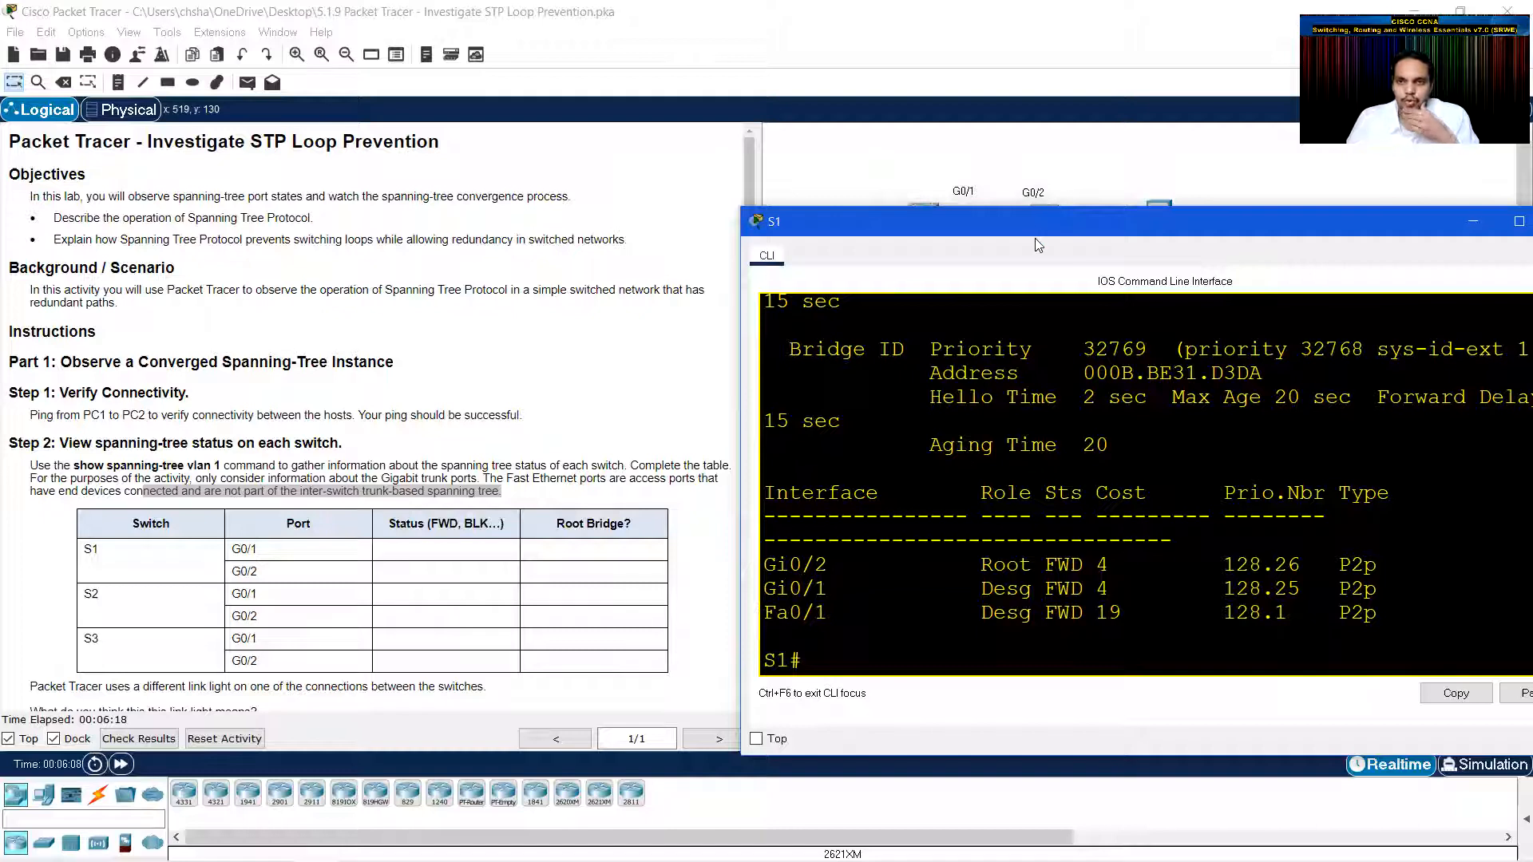
left_click_drag(1037, 232, 1025, 311)
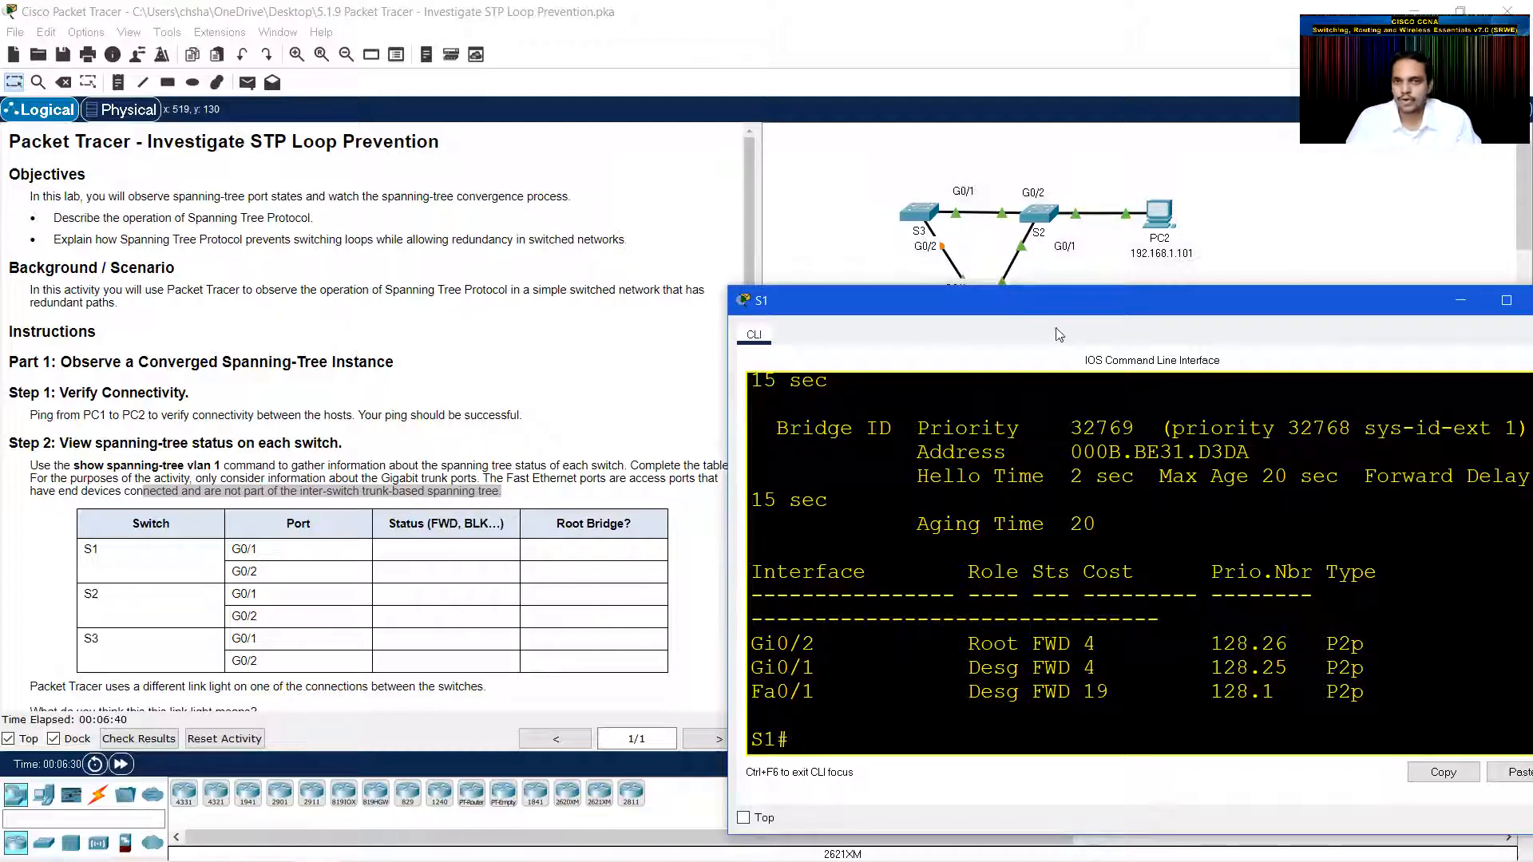
left_click_drag(1048, 311, 956, 287)
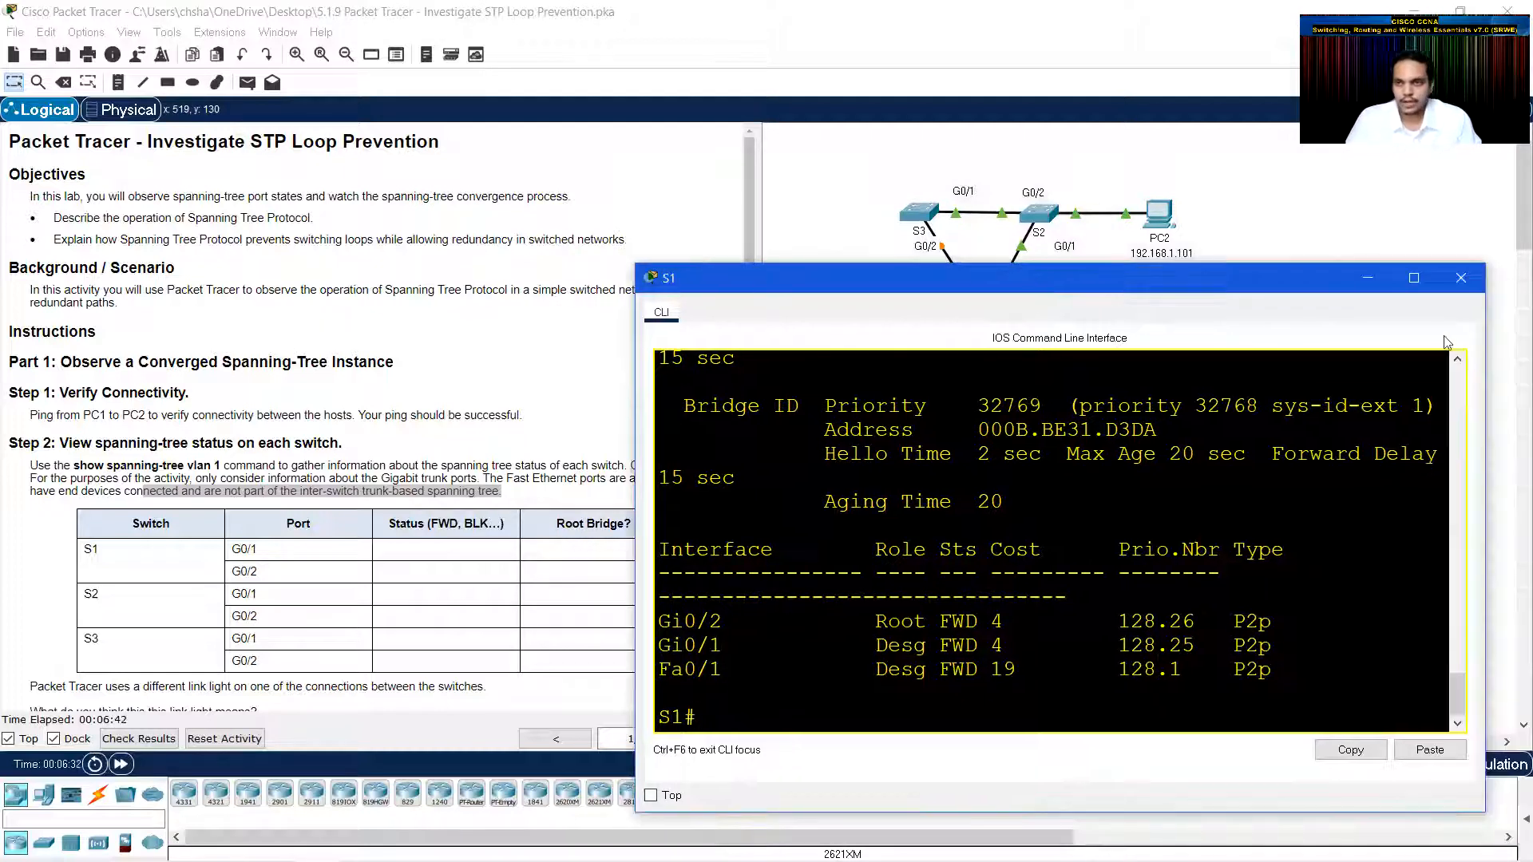
left_click(1369, 279)
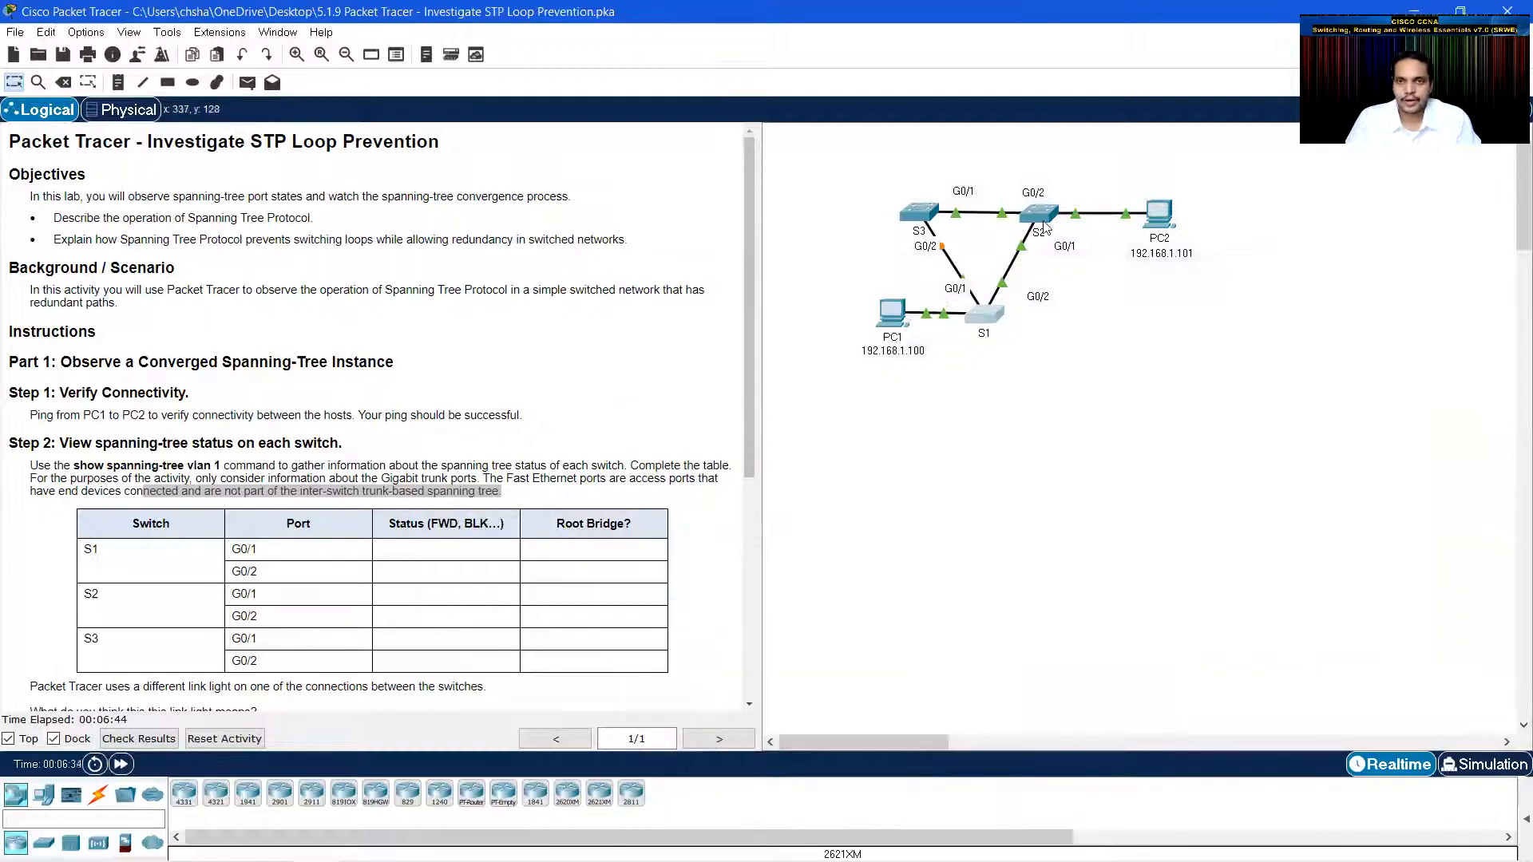
- Enter privileged EXEC mode on switch S2 and display its VLAN 1 status with sh spanning-tree vlan 1
left_click(1045, 224)
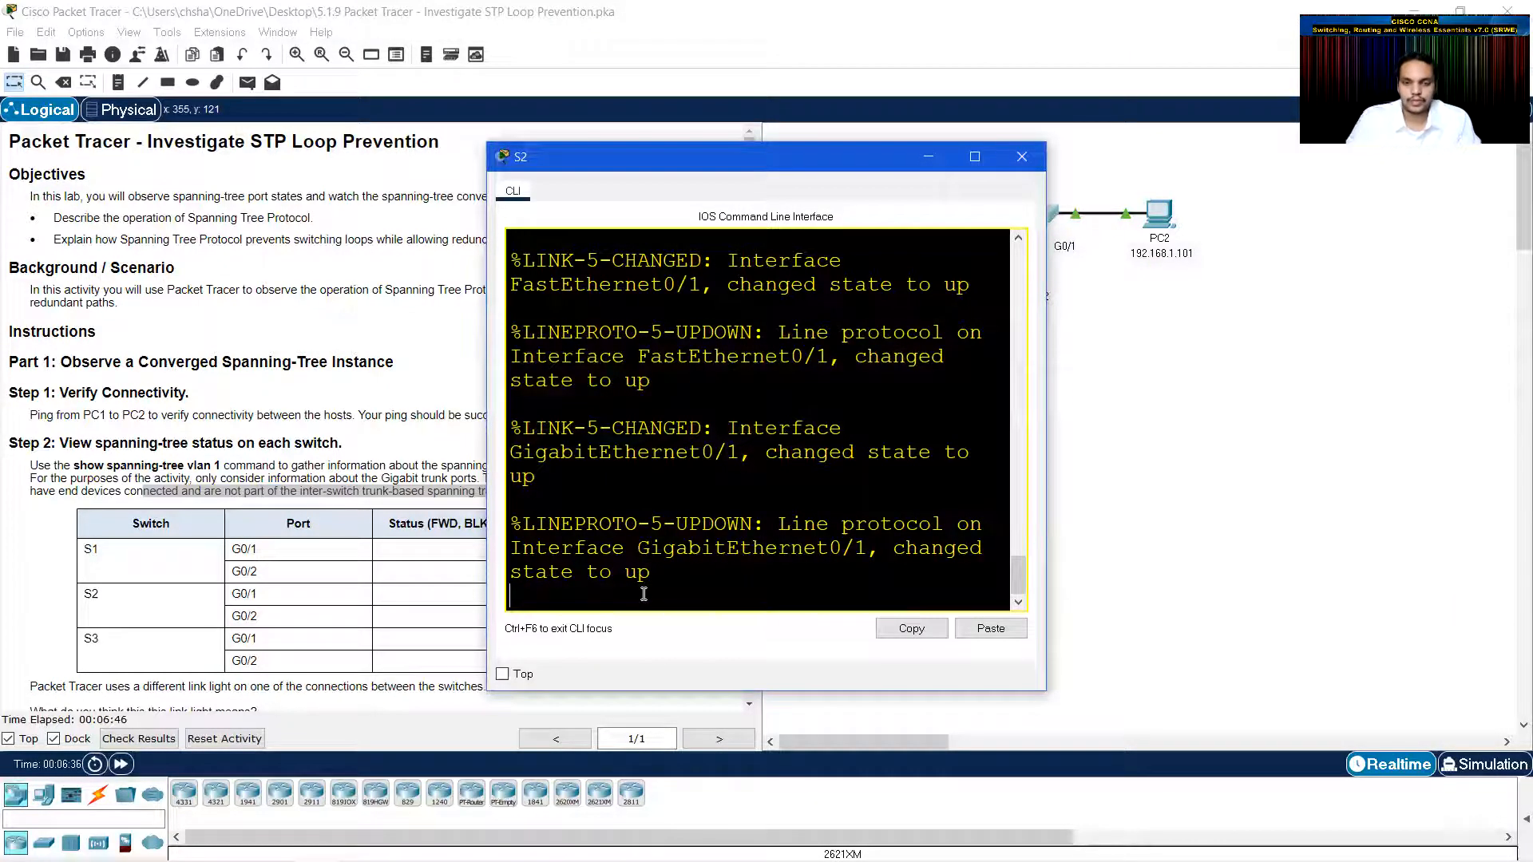
key("Return")
type("en")
key("Return")
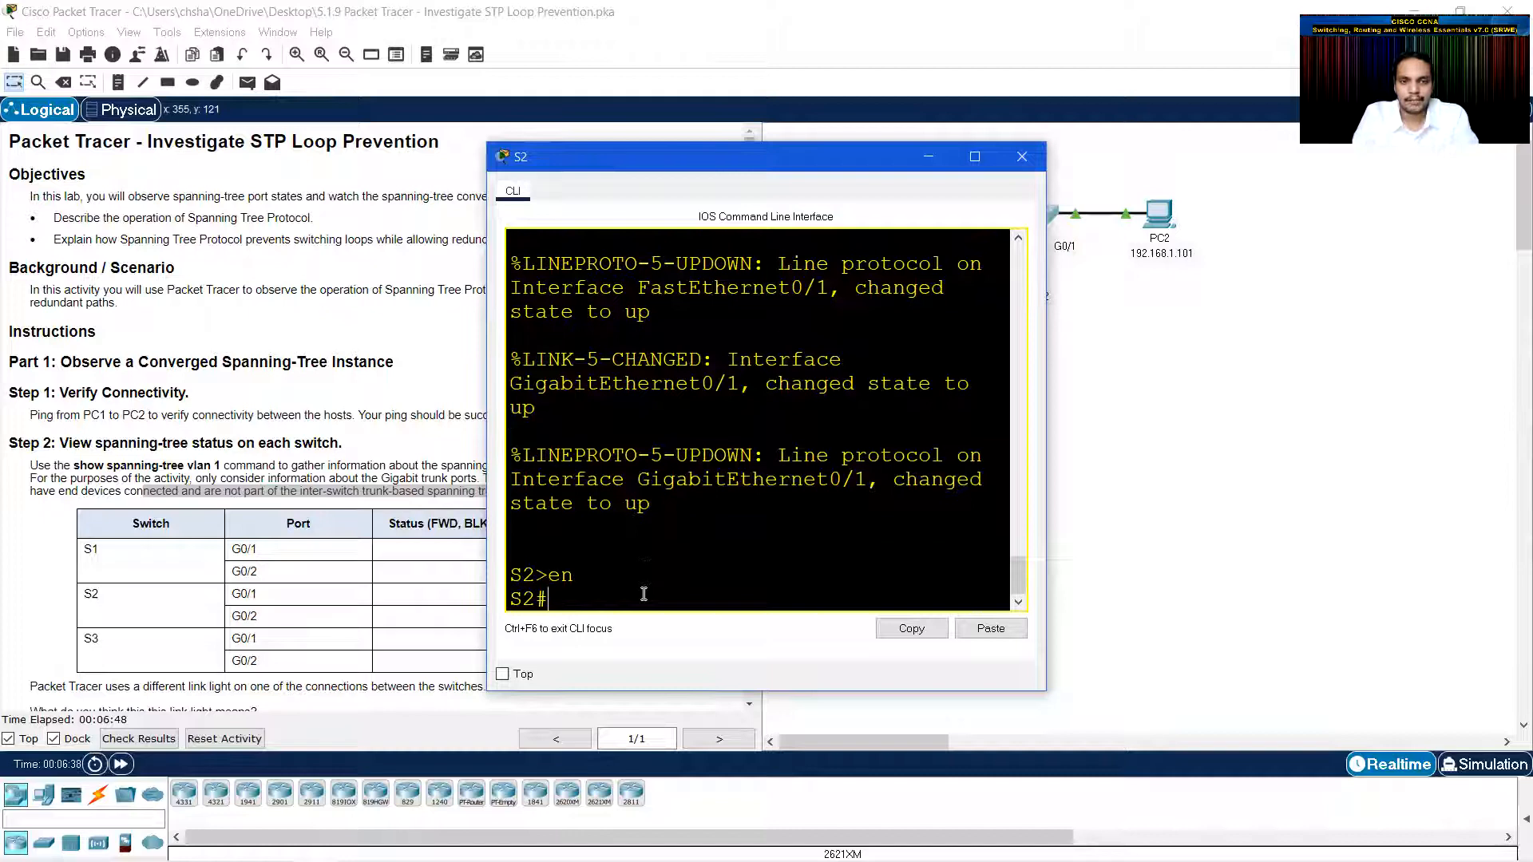
type("sh sapanning-tree vlan 1")
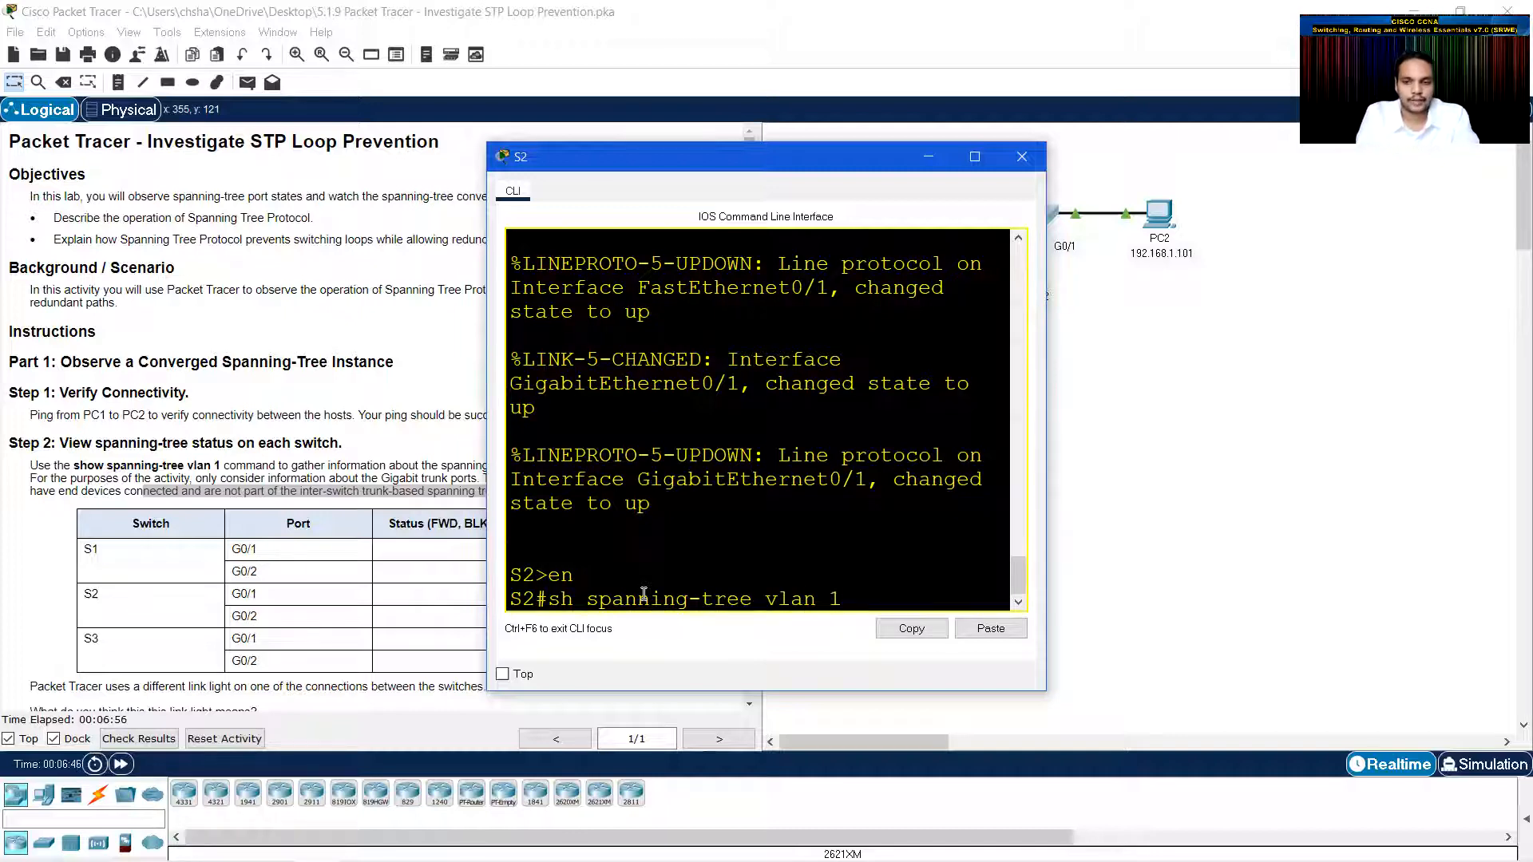
key("Return")
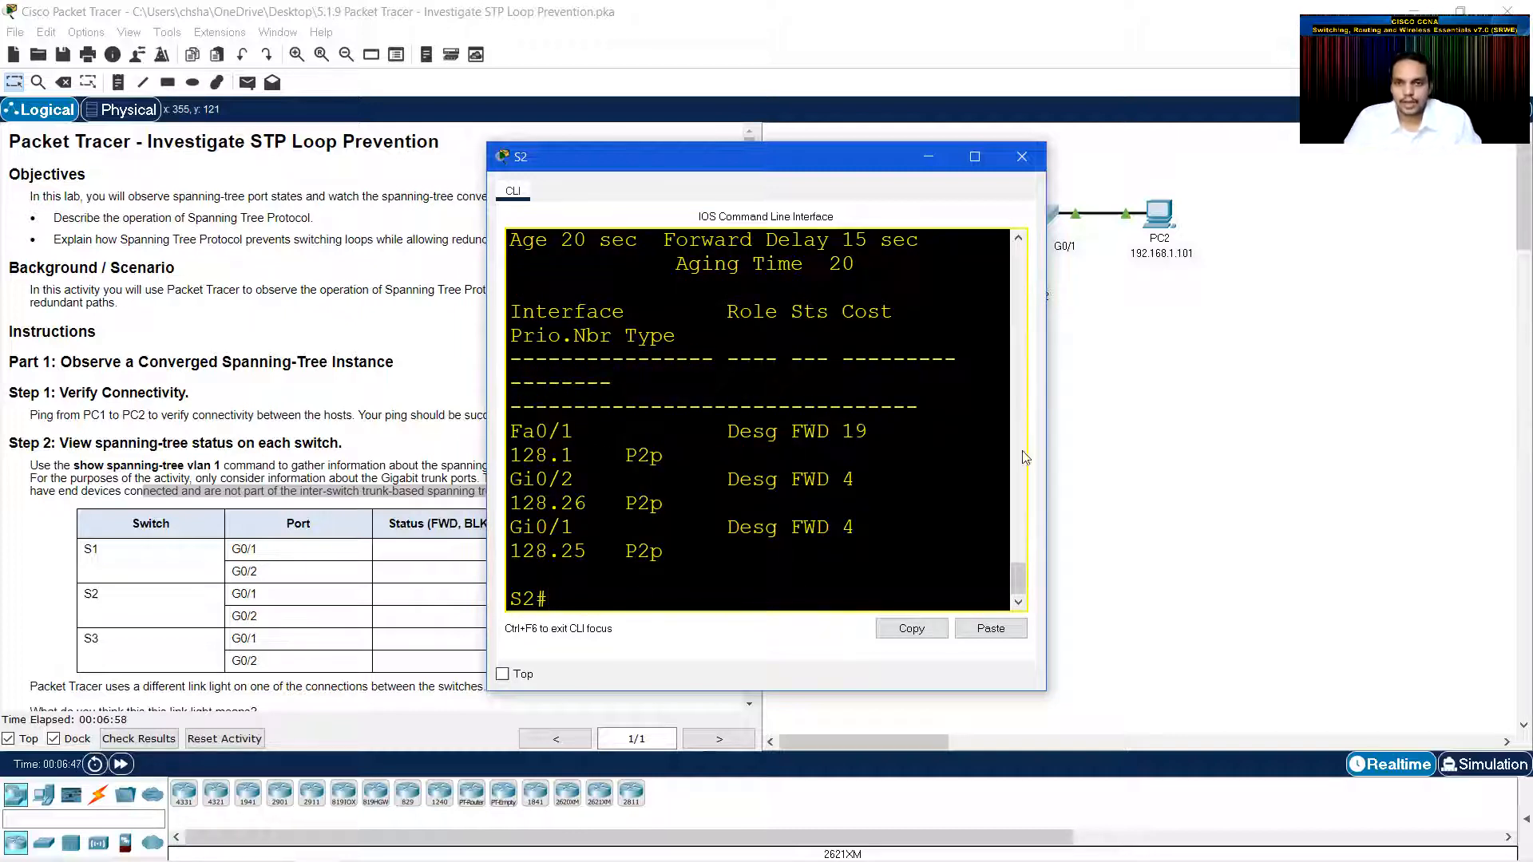
- Widen S2's CLI window and place it beside the lab table to examine its port roles and states, and minimize it
left_click_drag(1048, 458, 1300, 519)
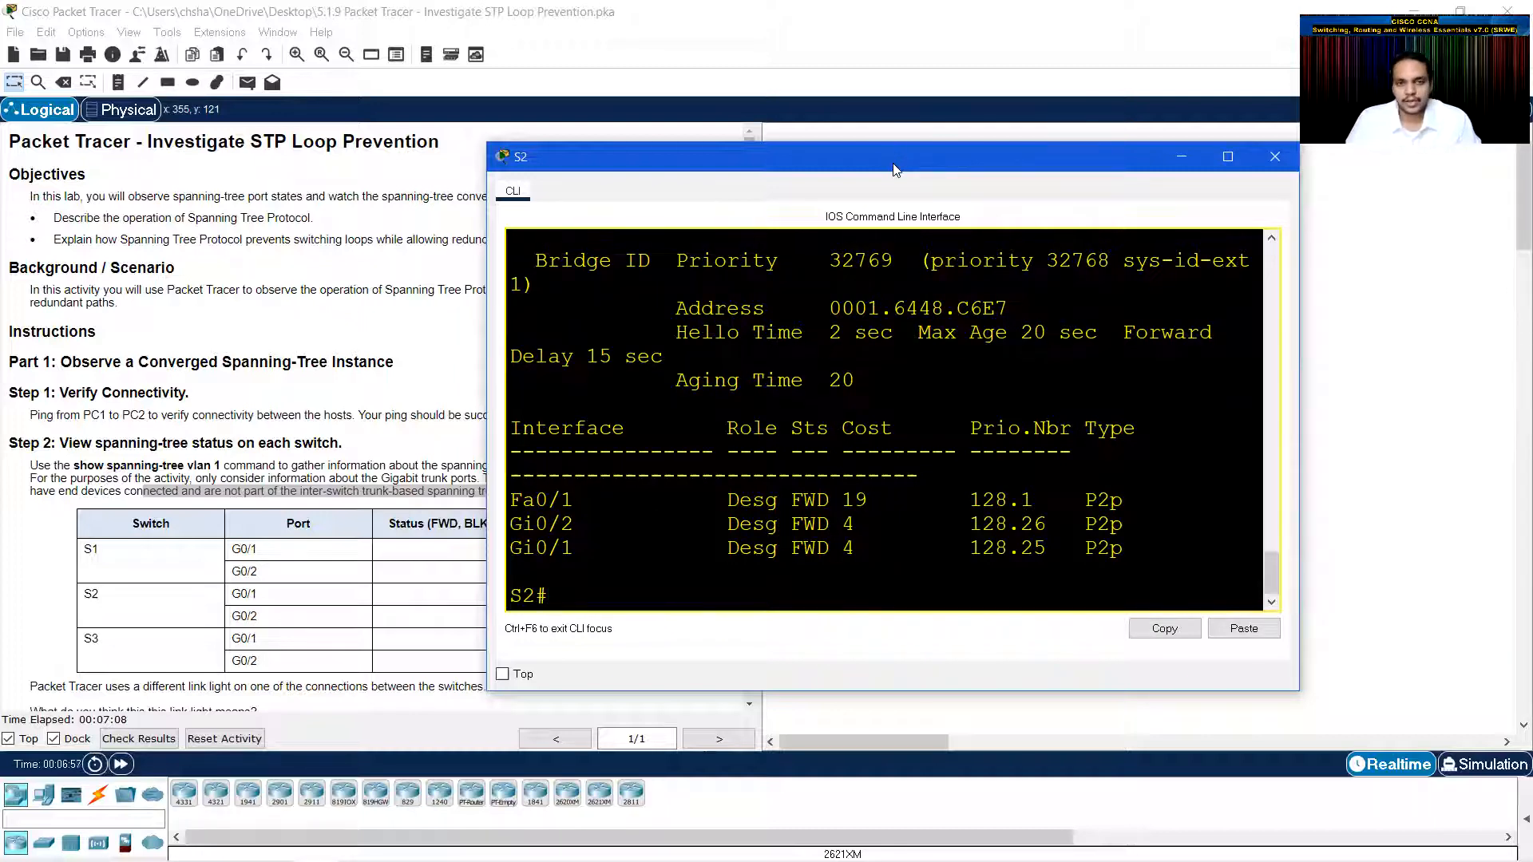
left_click_drag(893, 168, 1098, 227)
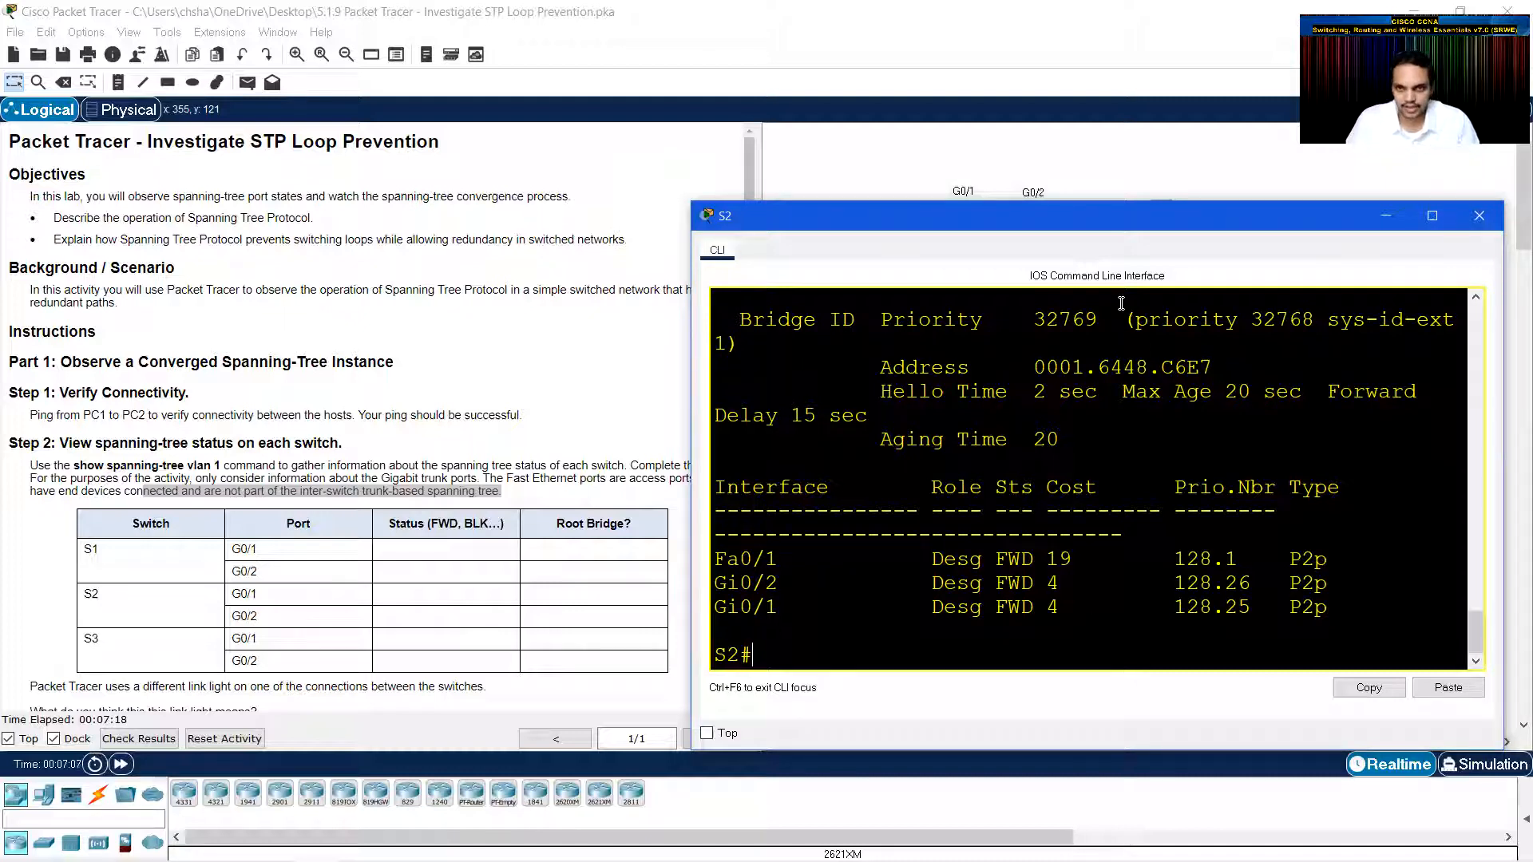
left_click(1385, 223)
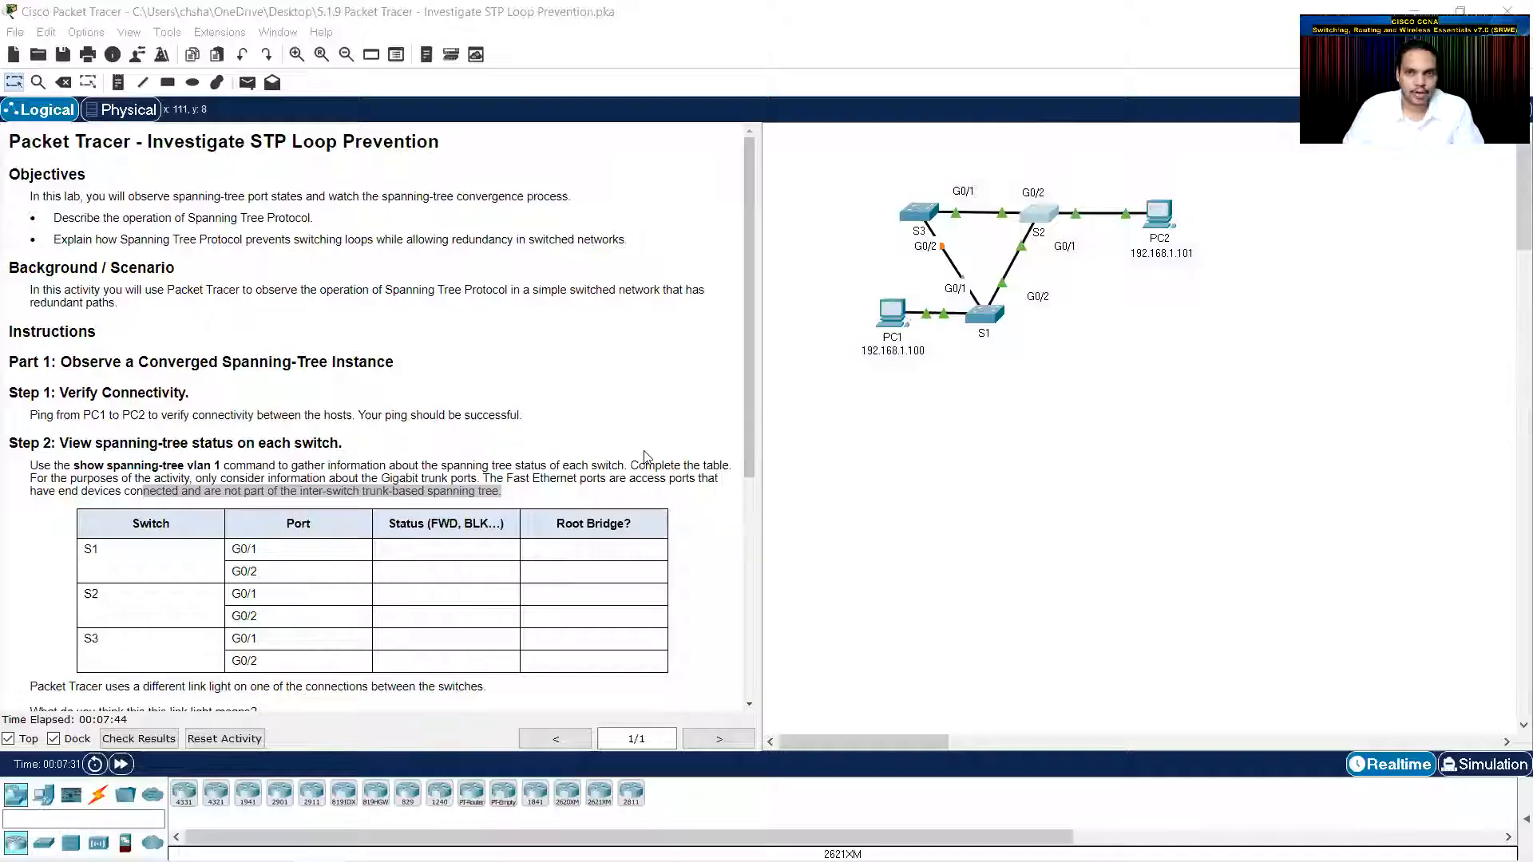
- Open the command line of switch S3 and start a CLI session
left_click(920, 218)
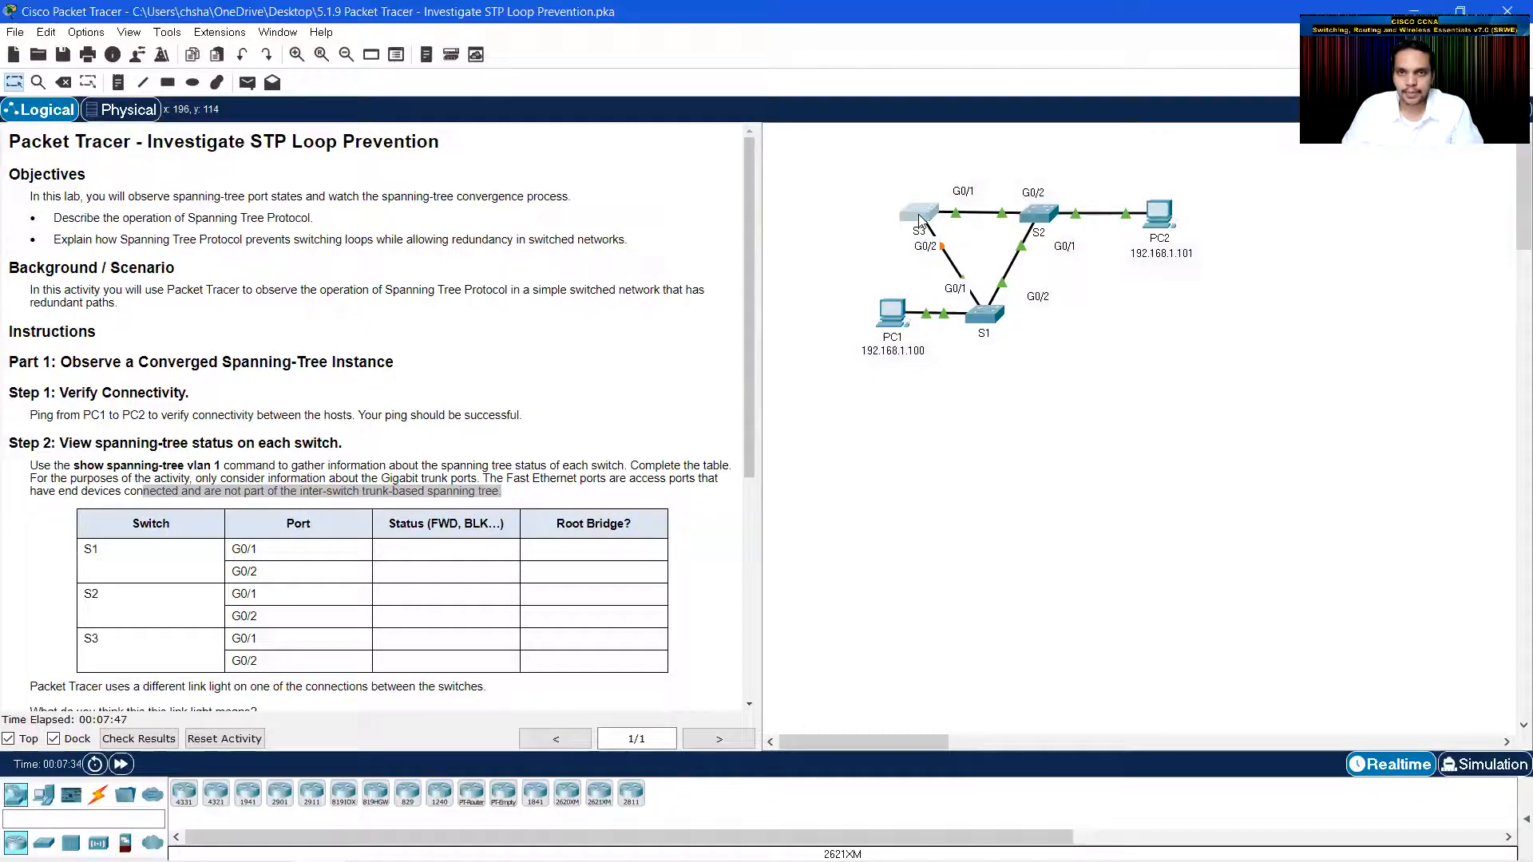
key("Return")
type("rn")
key("Return")
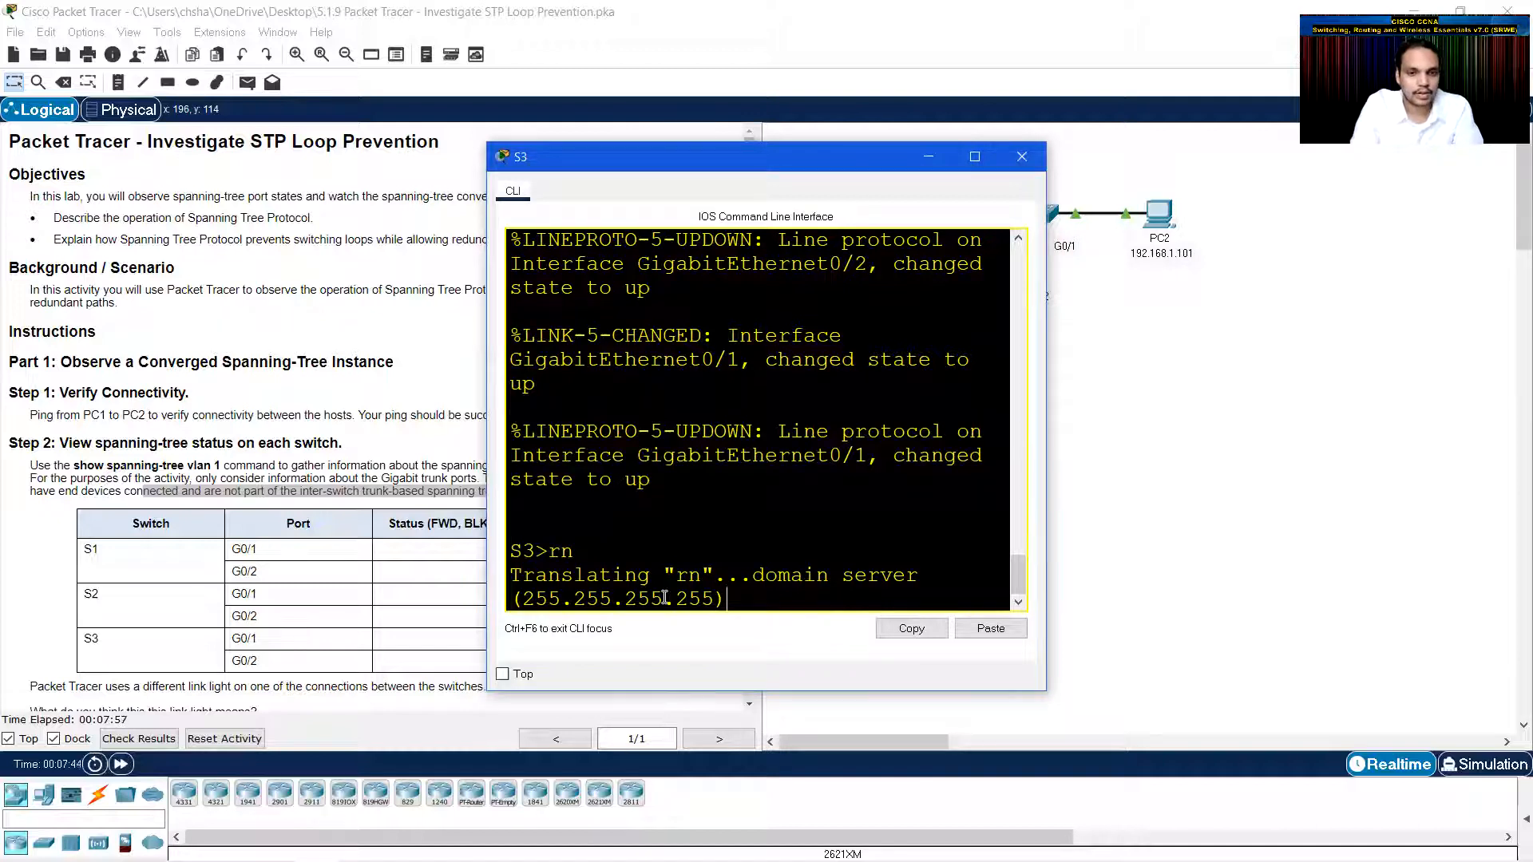
key("ctrl+shift+6")
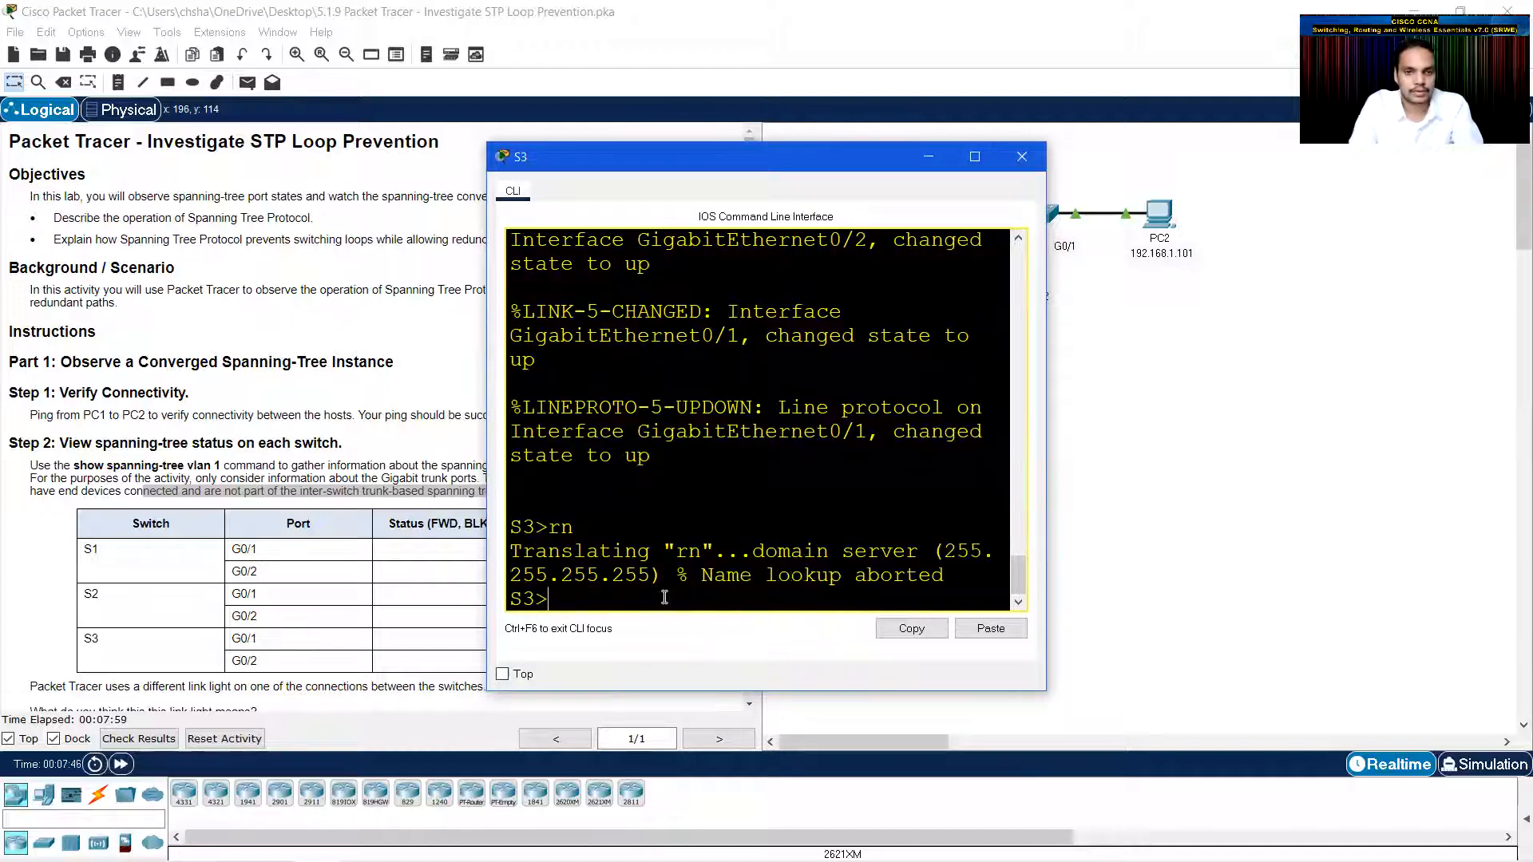
- Enter privileged EXEC mode on switch S3 and display its VLAN 1 status with sh spanning-tree vlan 1
type("en")
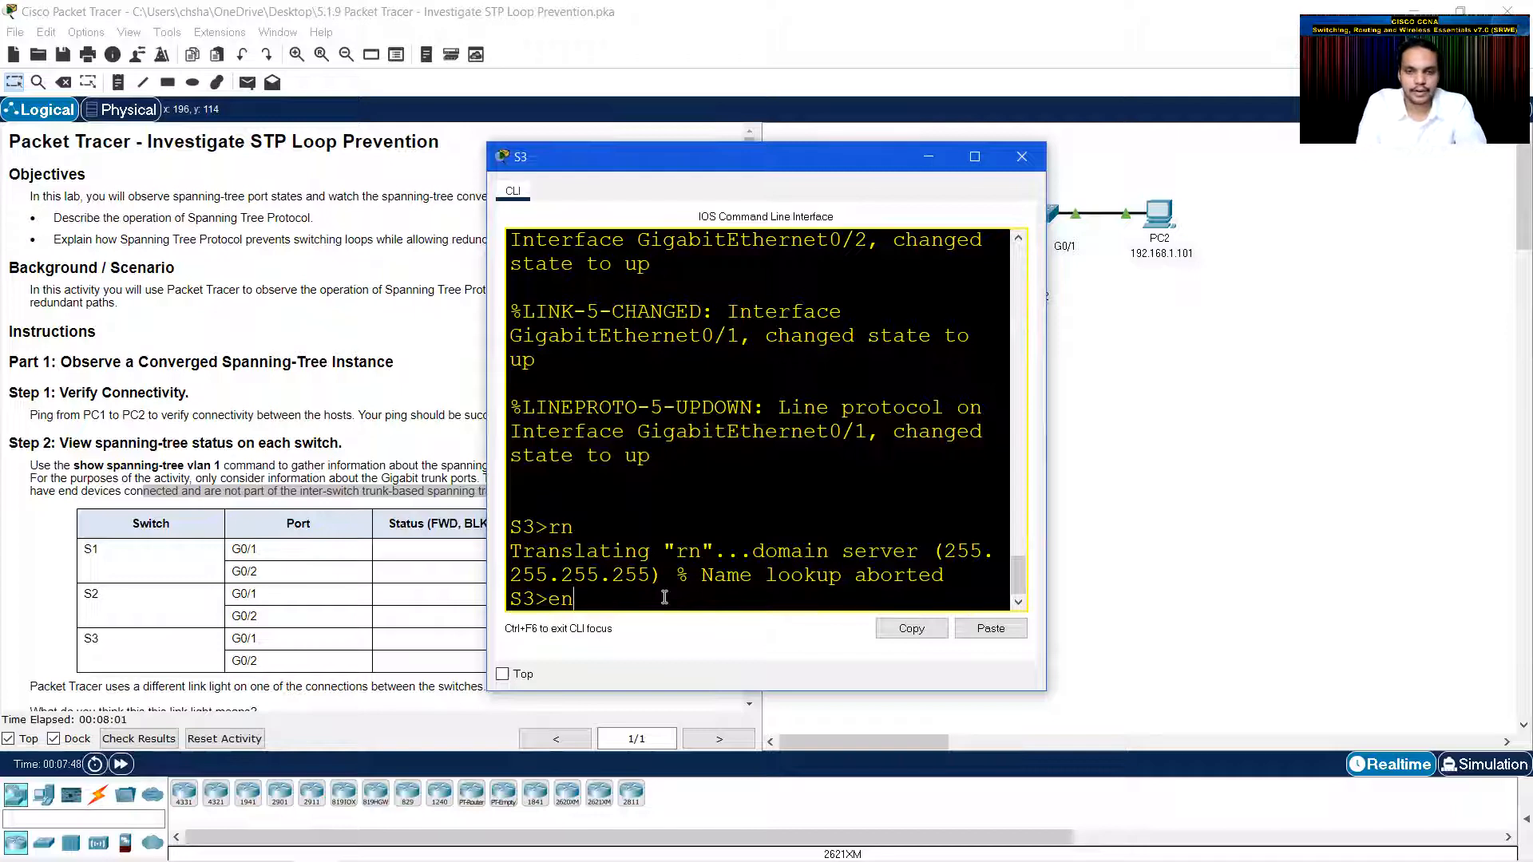
key("Return")
type("sho")
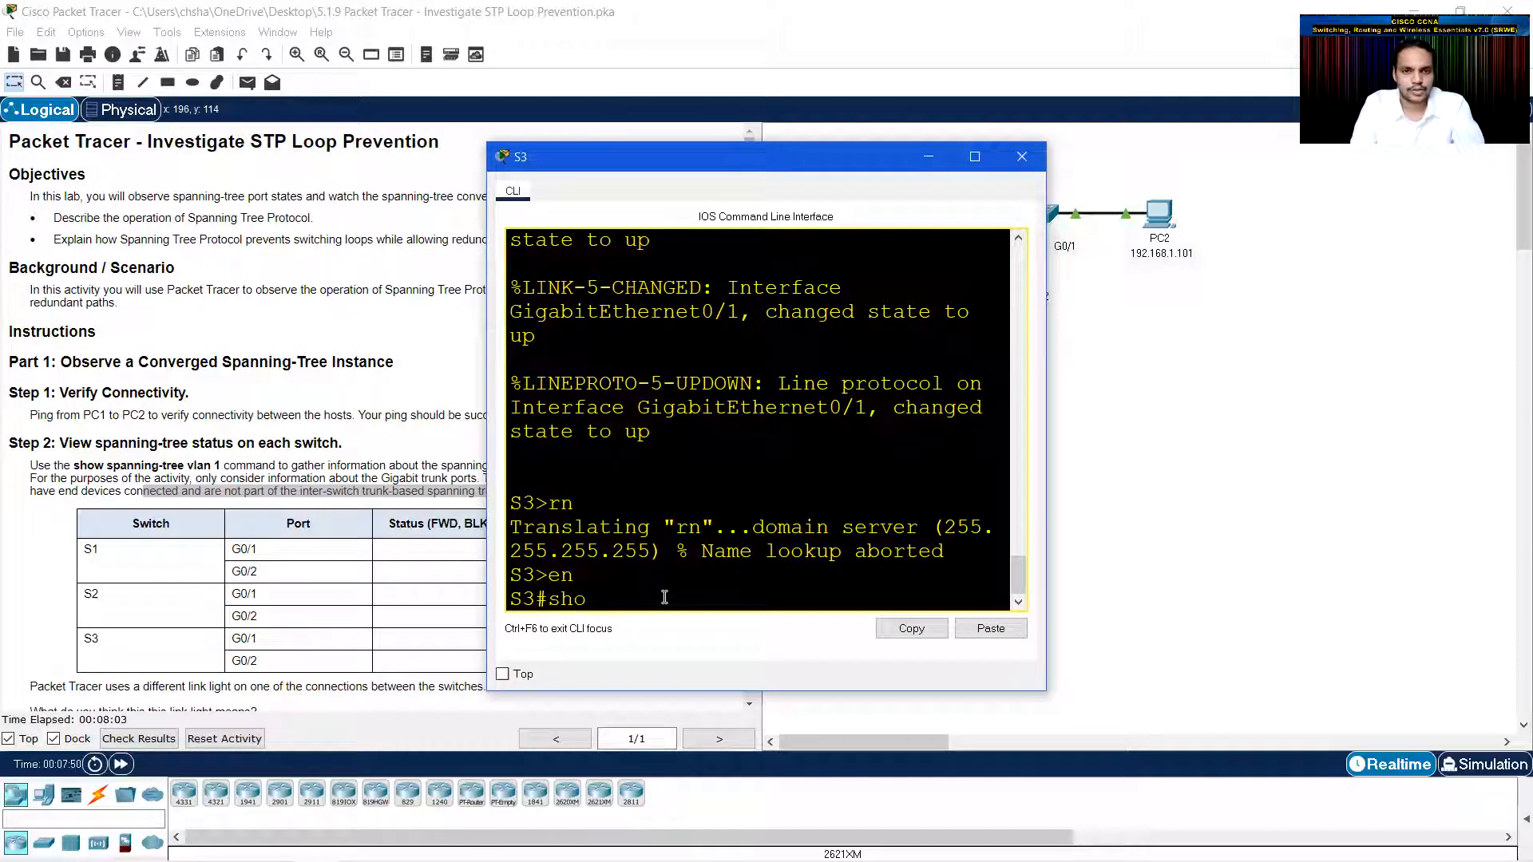
key("BackSpace")
type(" spann")
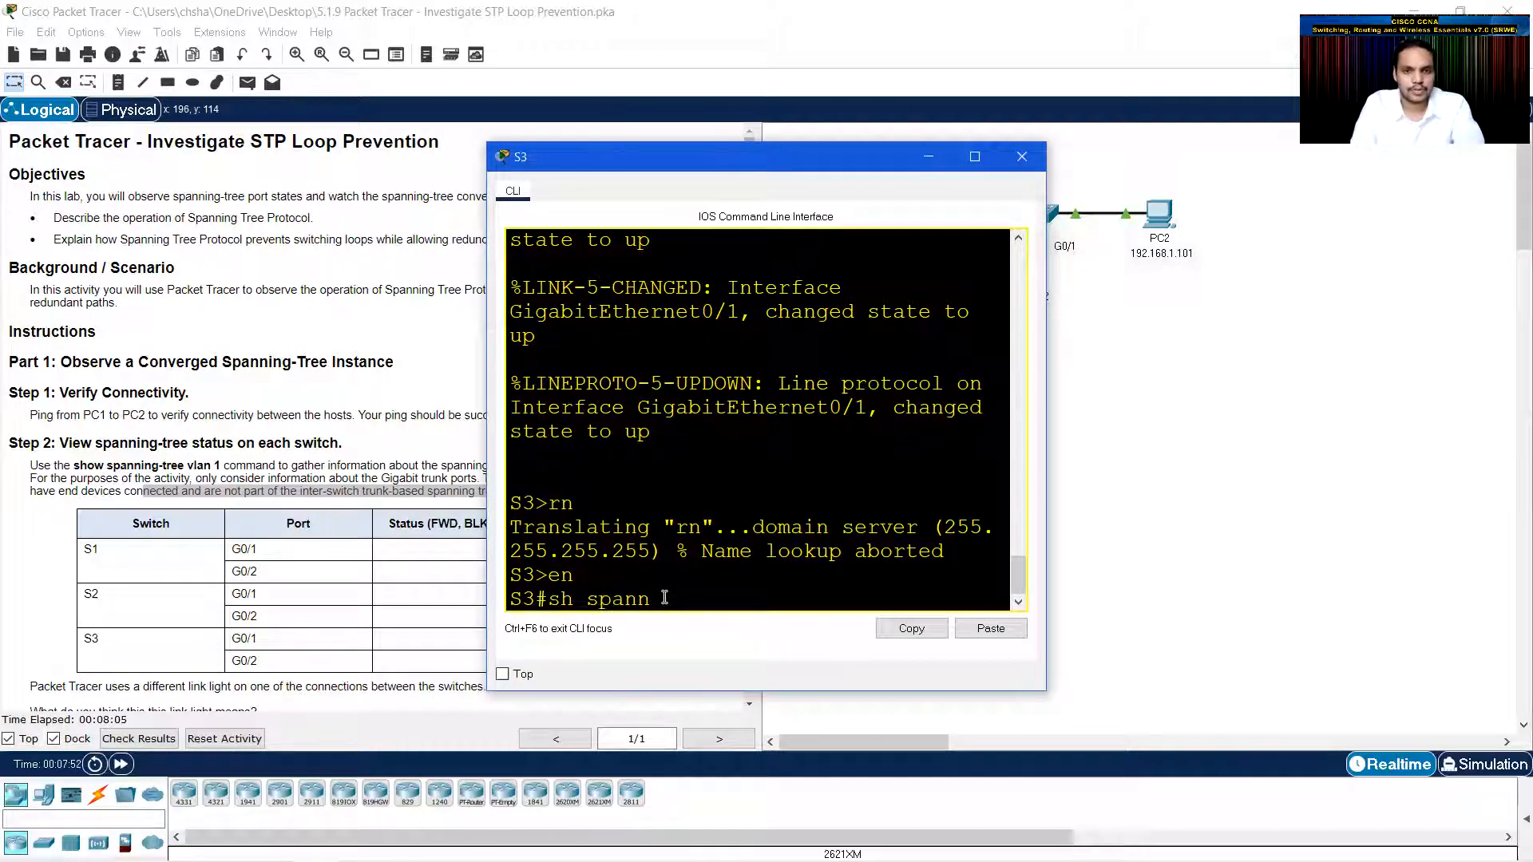
type("ing-tree vlan 1")
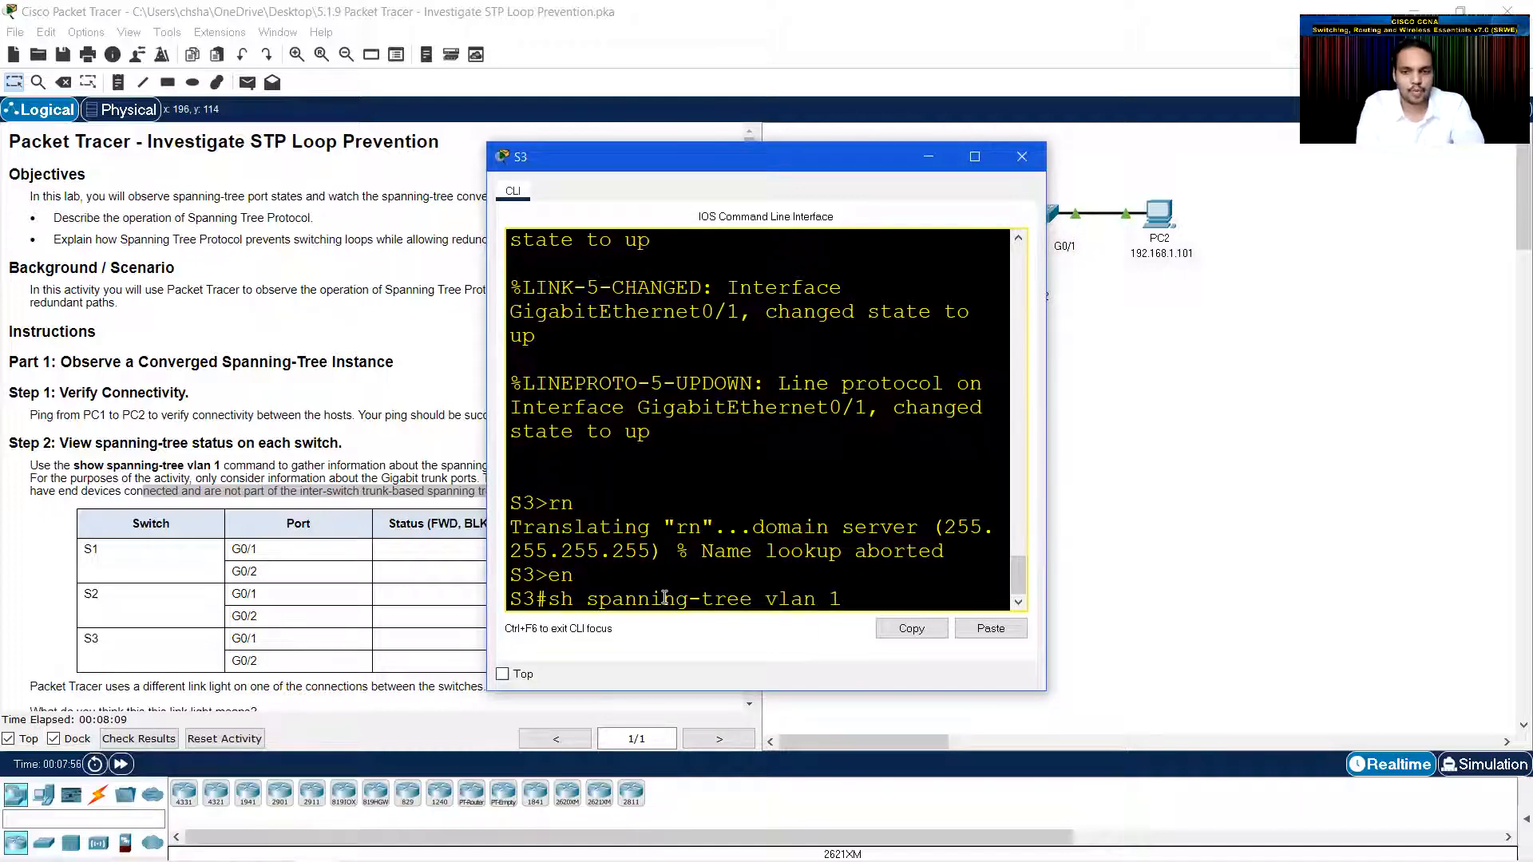
key("Return")
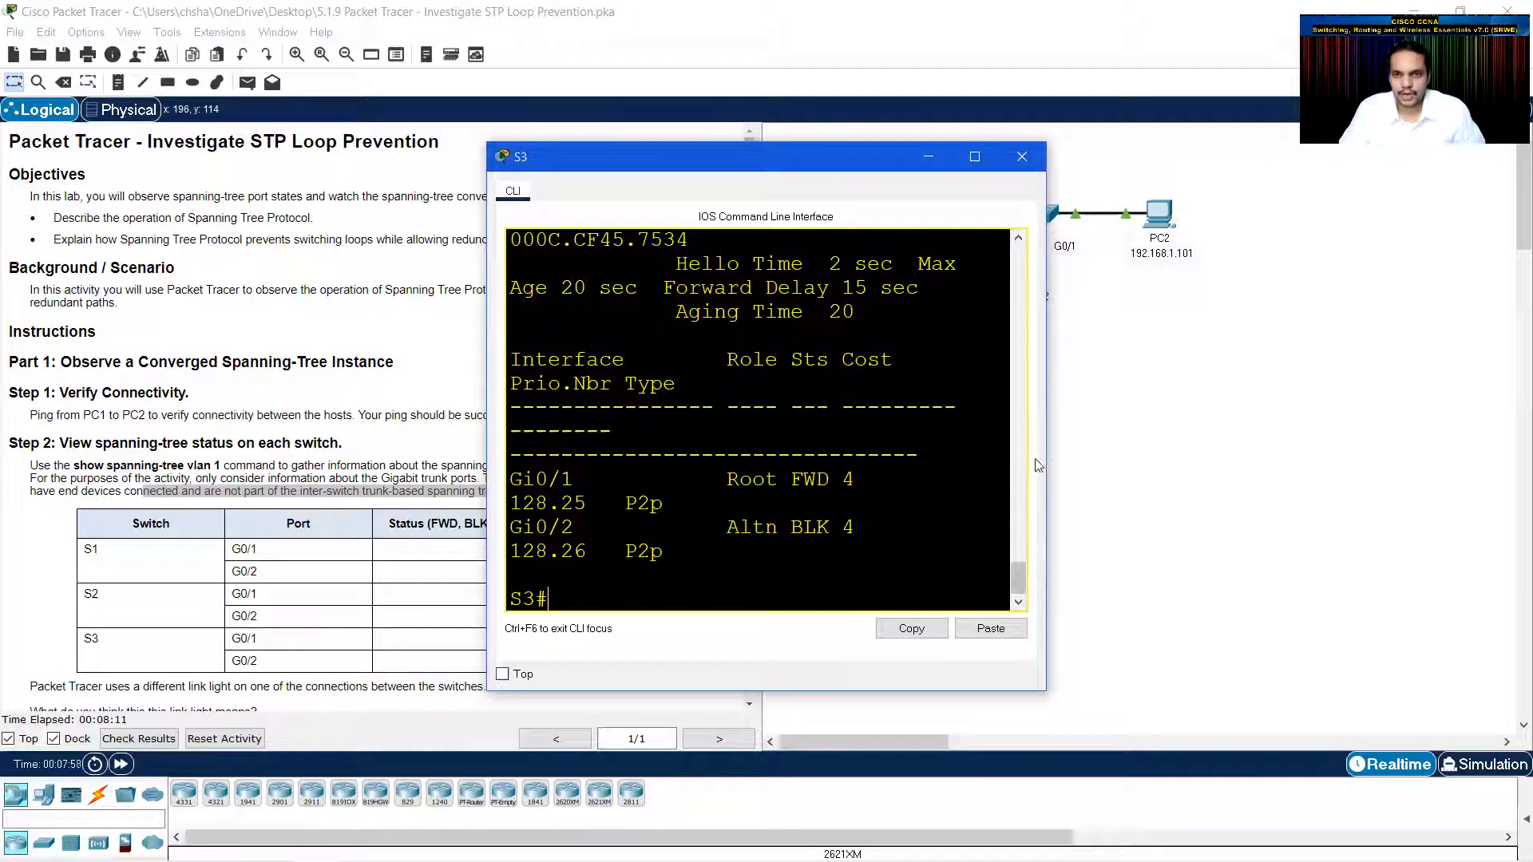
- Widen S3's CLI window and place it beside the lab table to examine its Gigabit port roles and states, and minimize it
left_click_drag(1045, 461, 1322, 455)
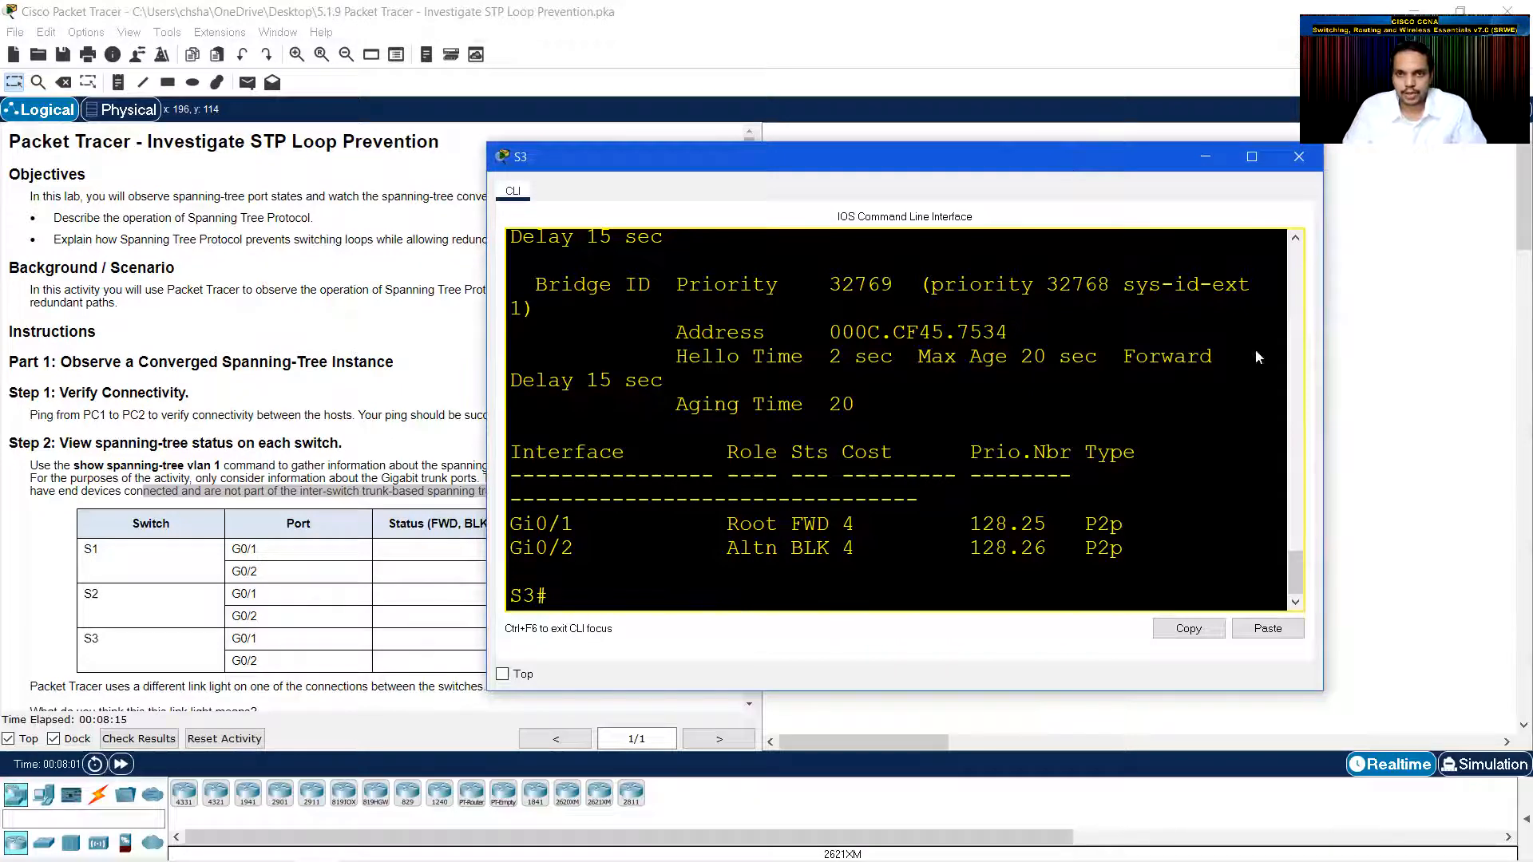
left_click_drag(1069, 155, 1257, 357)
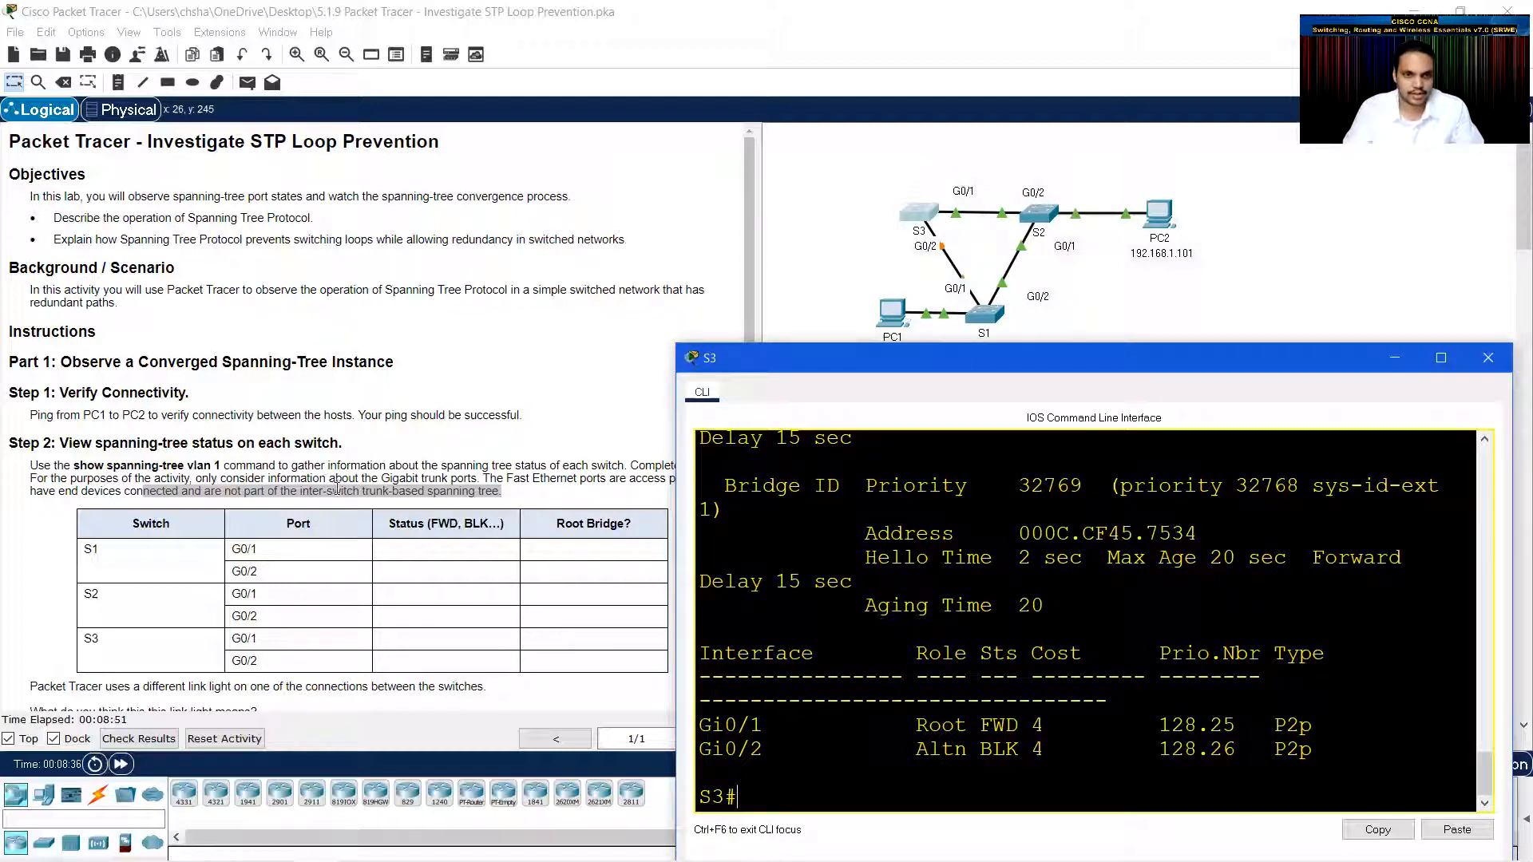
scroll(336, 488, "down", 3)
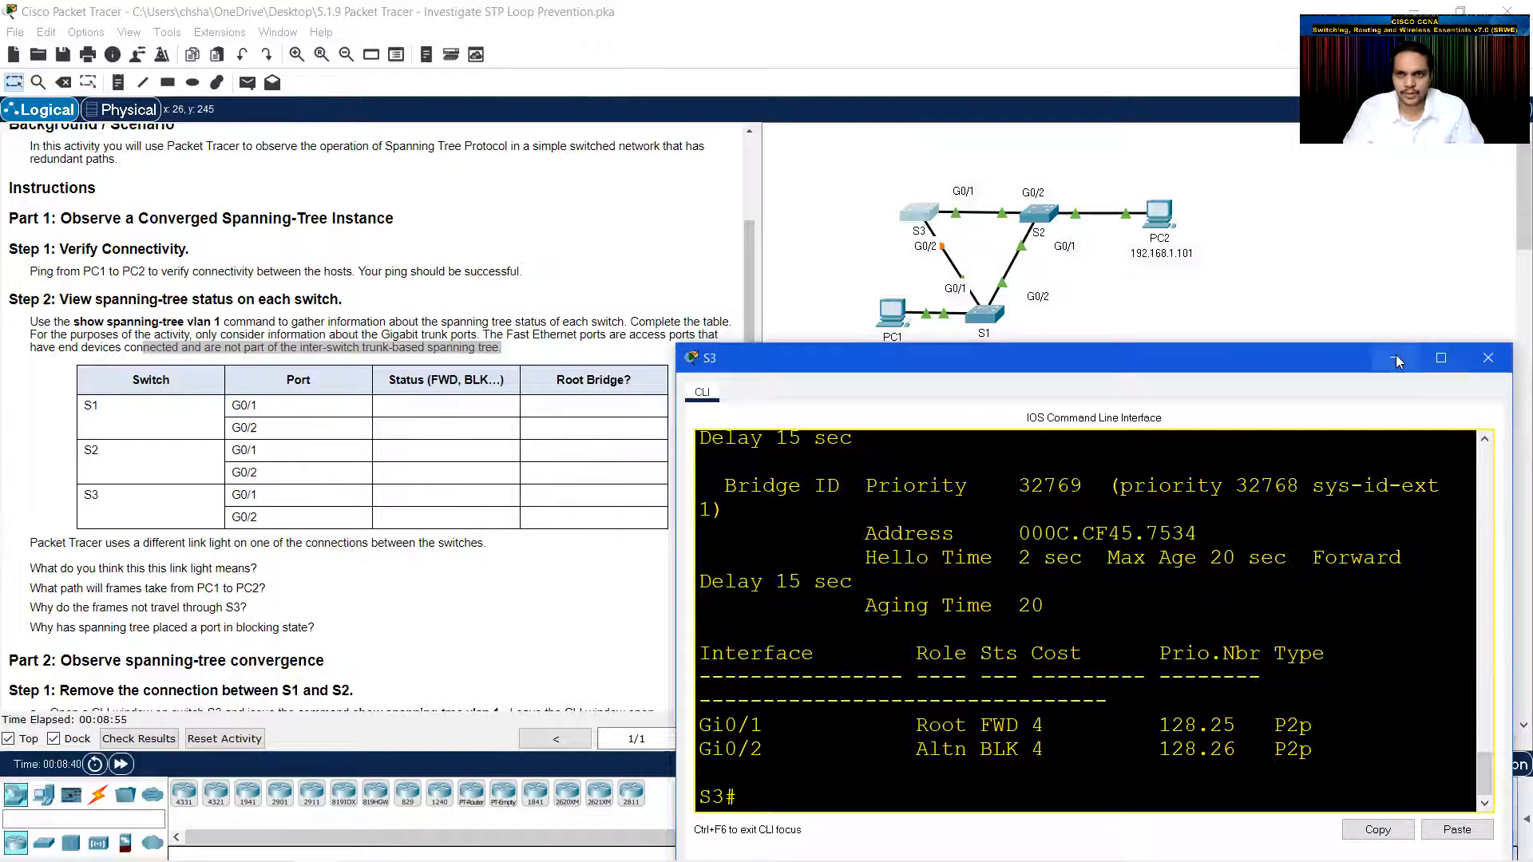
left_click(1487, 358)
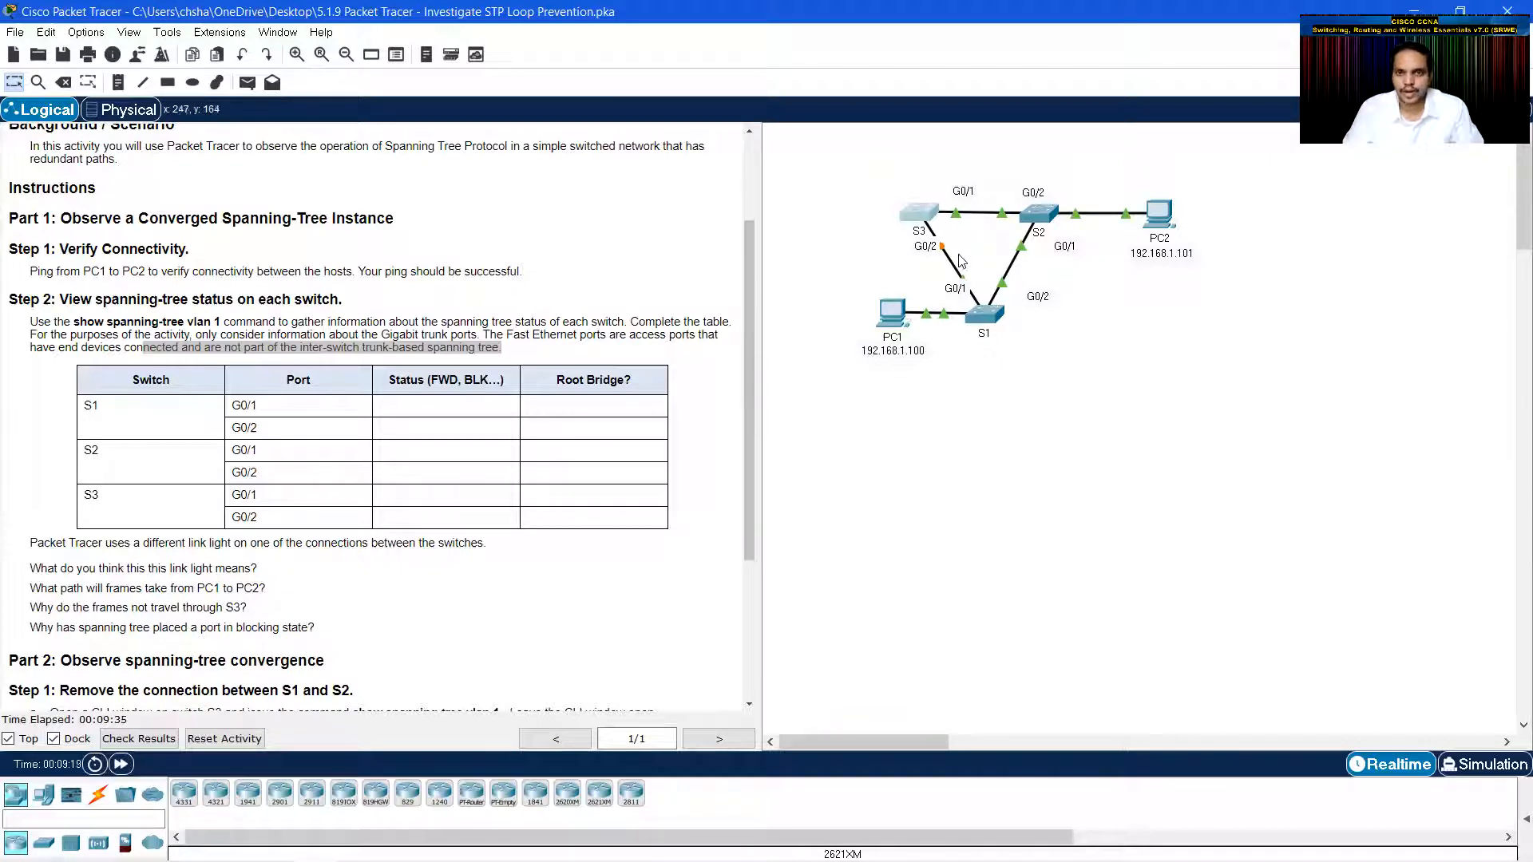
- Read on to Part 2 of the lab instructions, reopen S3's CLI and run sh spanning-tree vlan 1 again
mouse_move(908, 247)
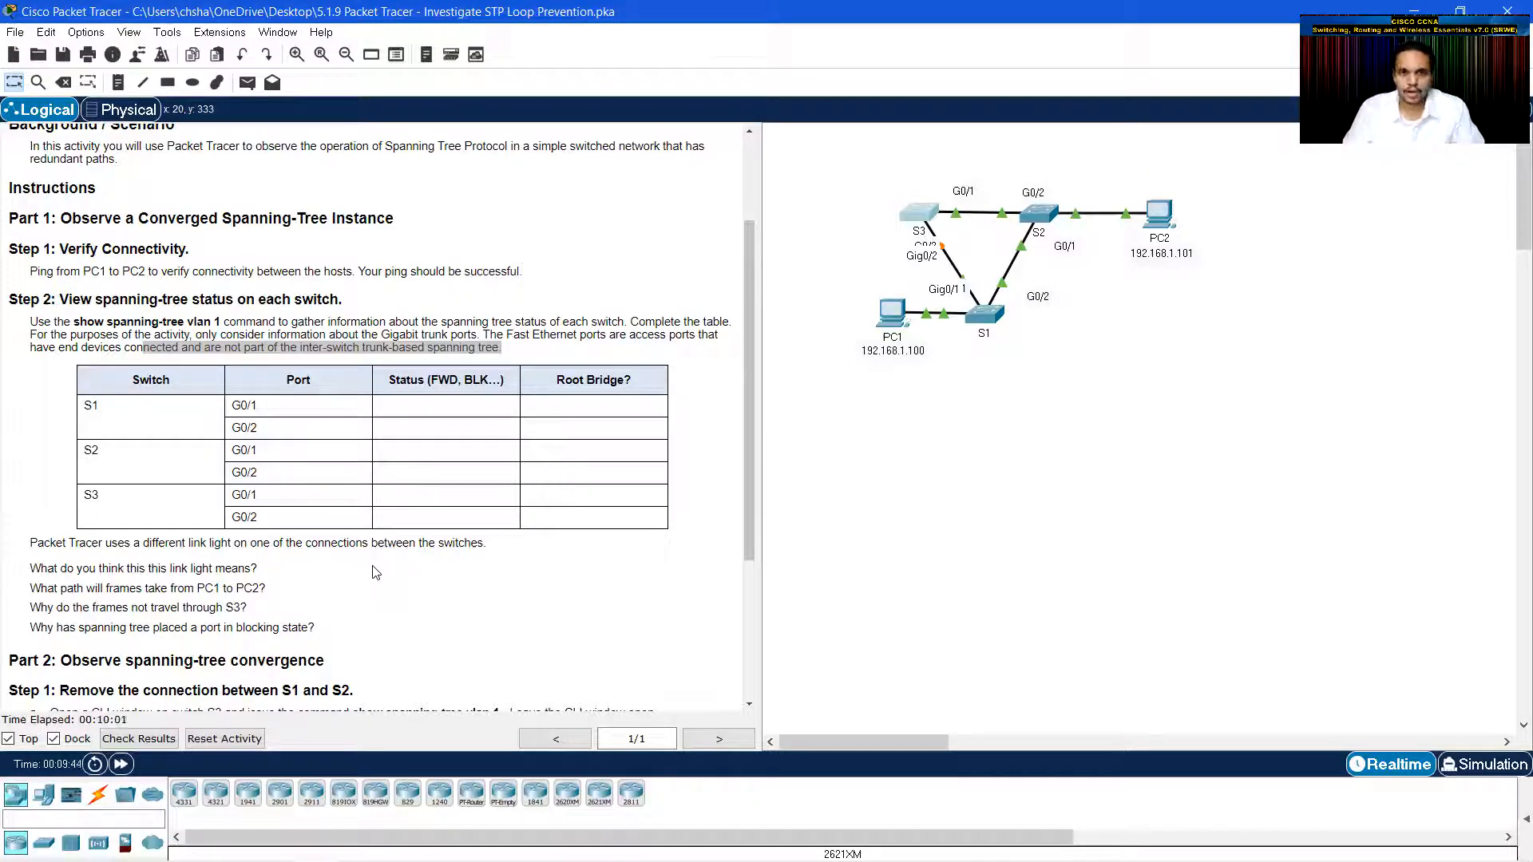
scroll(367, 581, "down", 1)
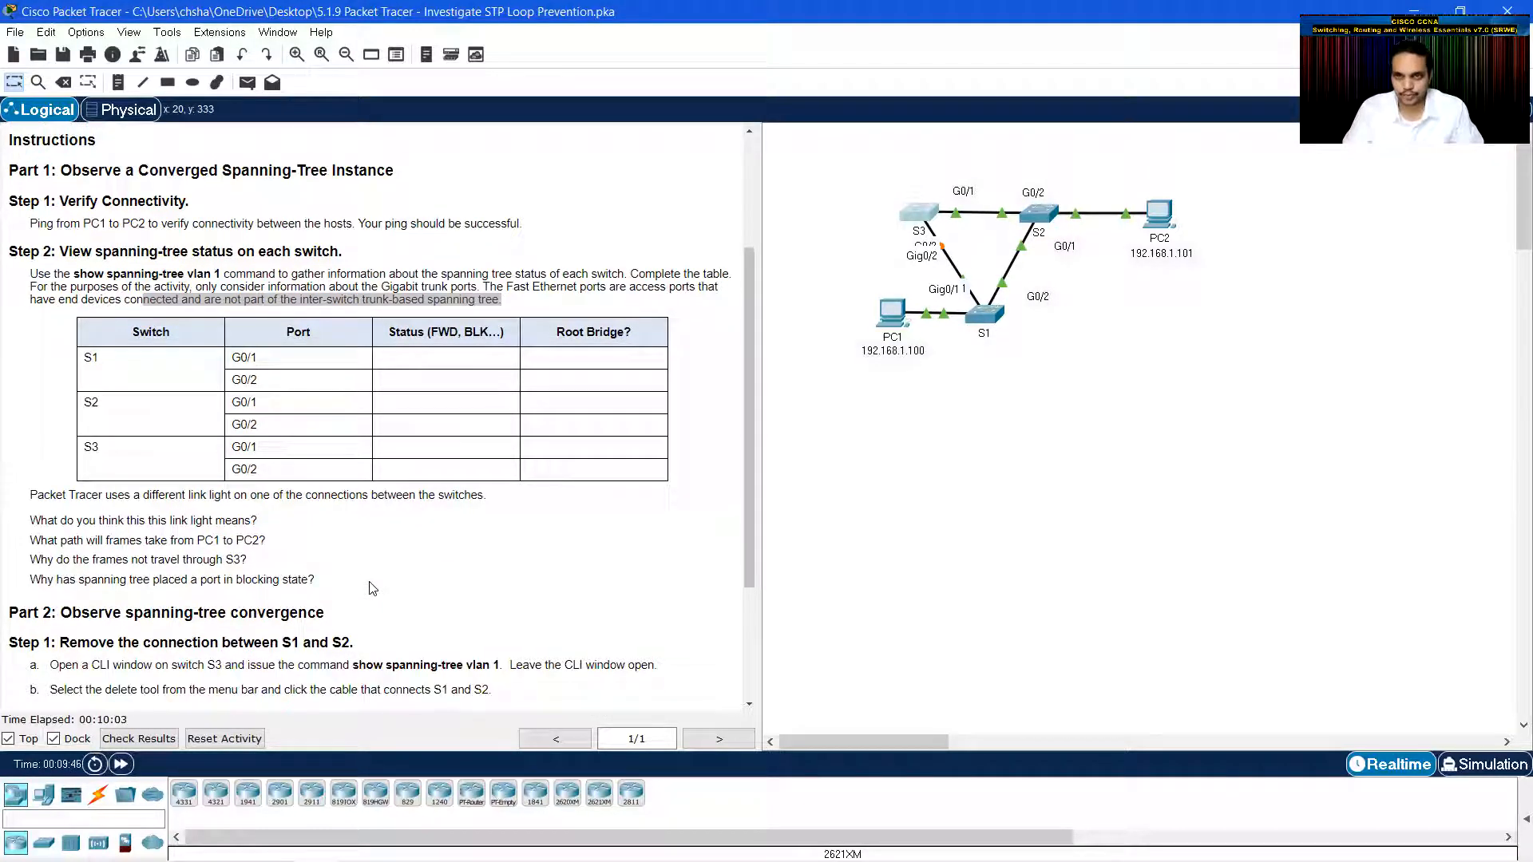
scroll(107, 628, "down", 1)
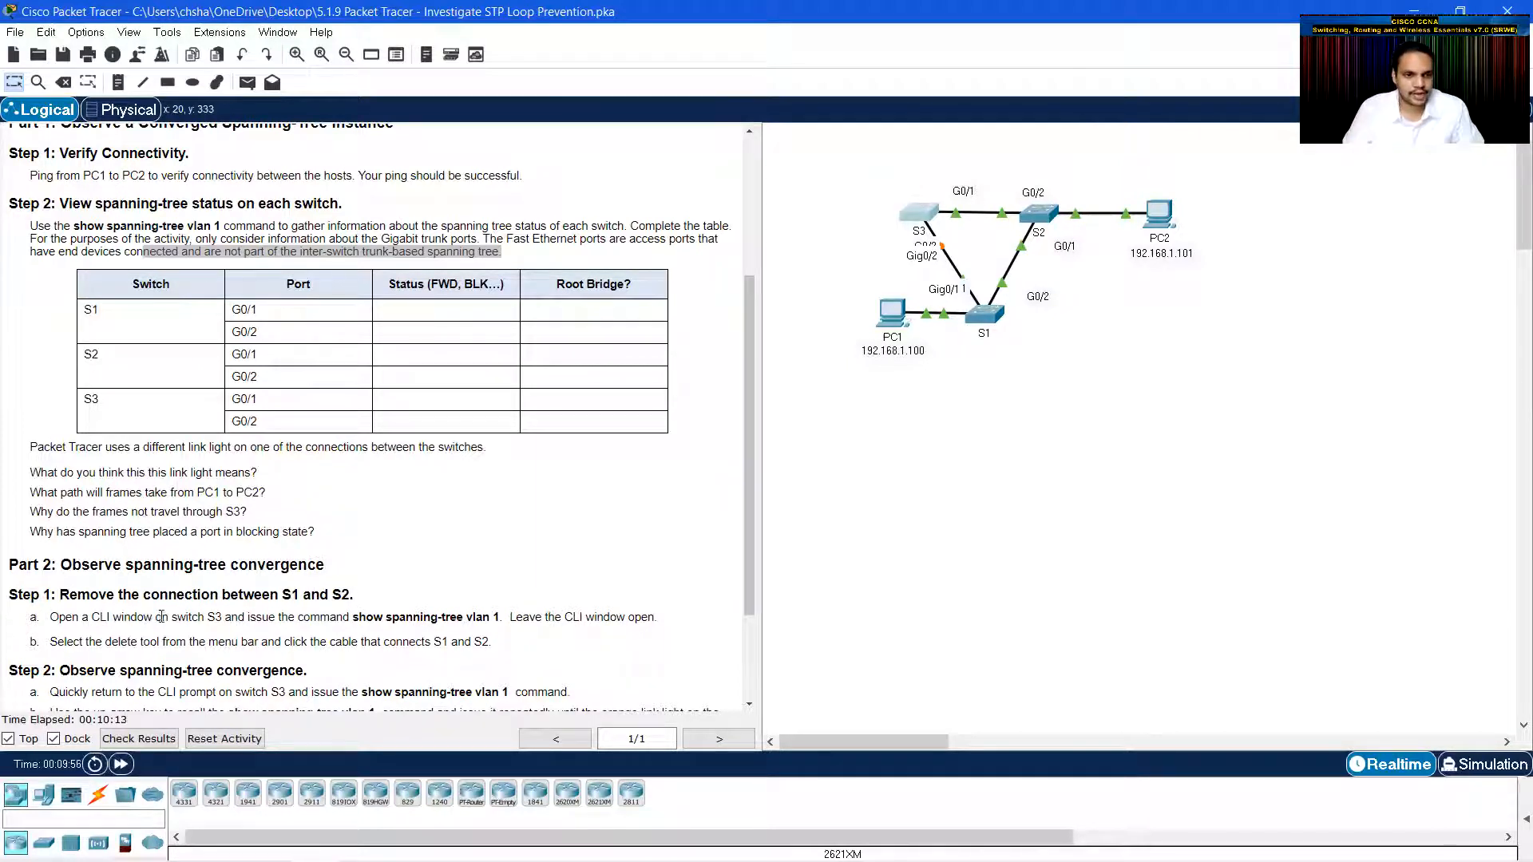
left_click(915, 214)
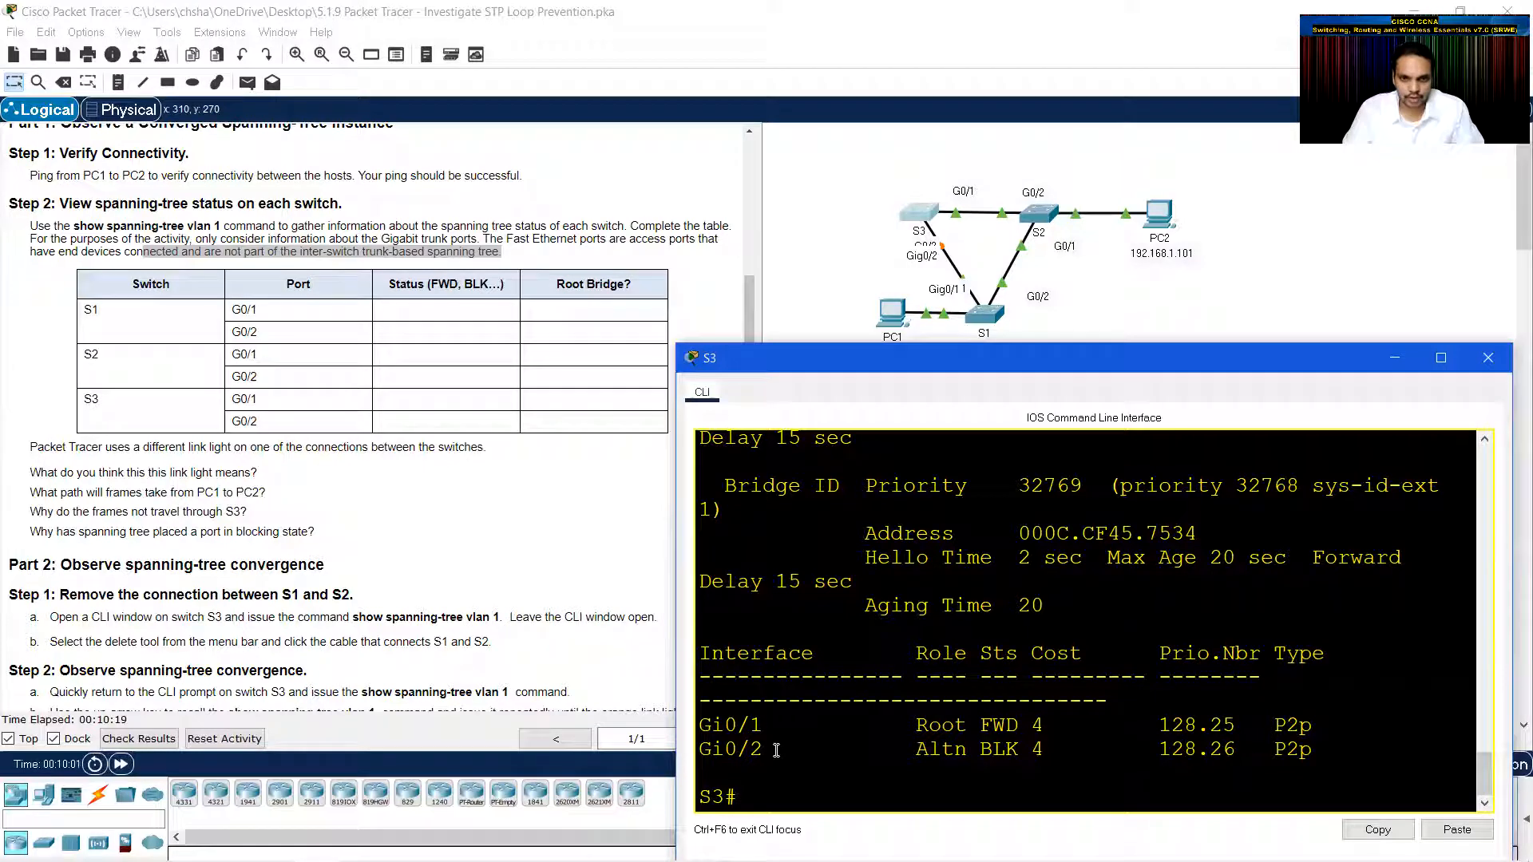
key("Up")
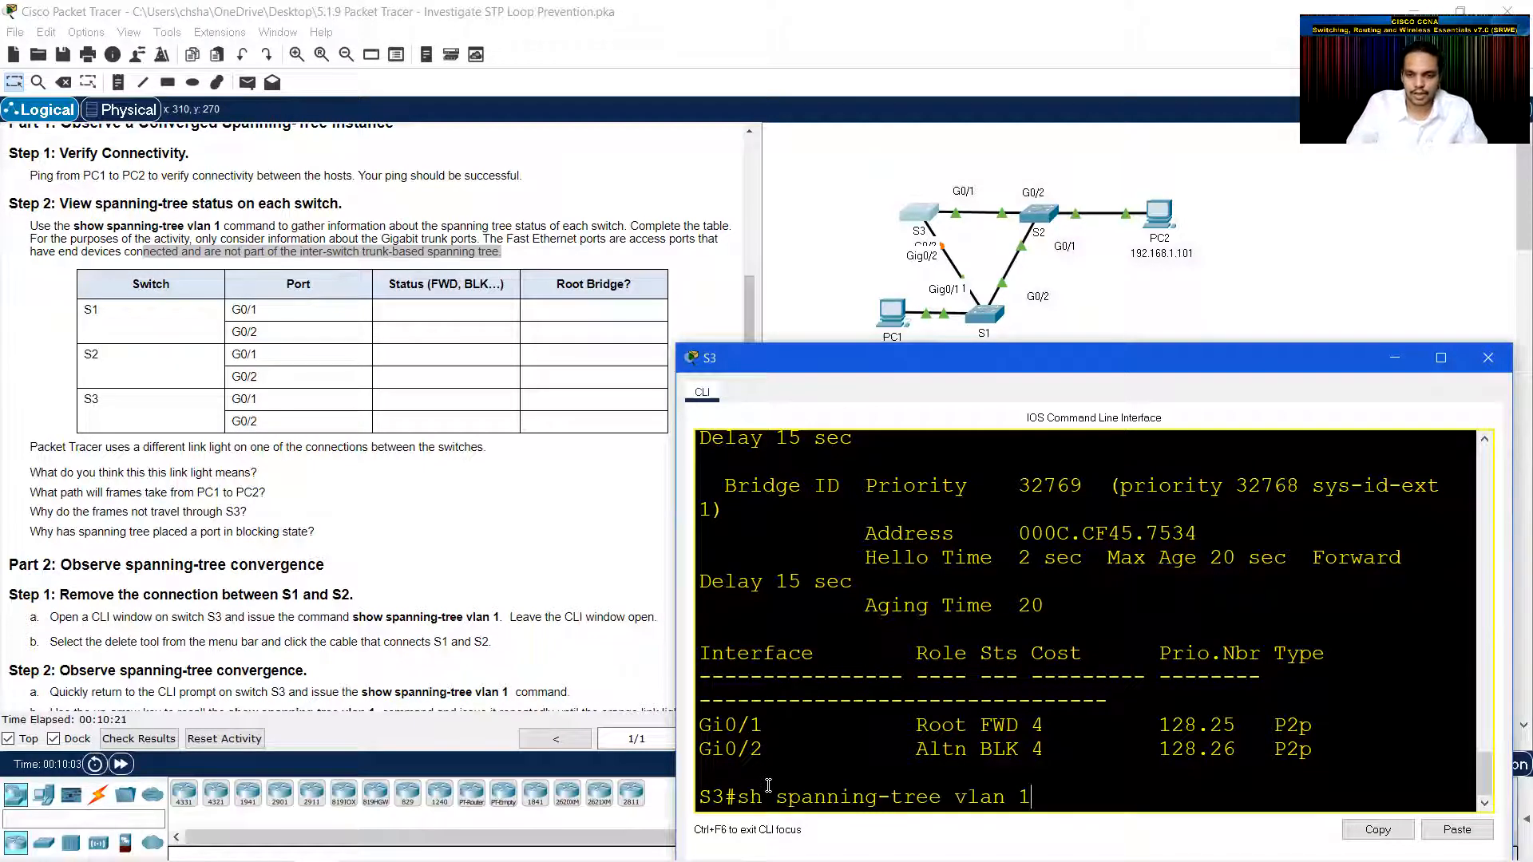
key("Return")
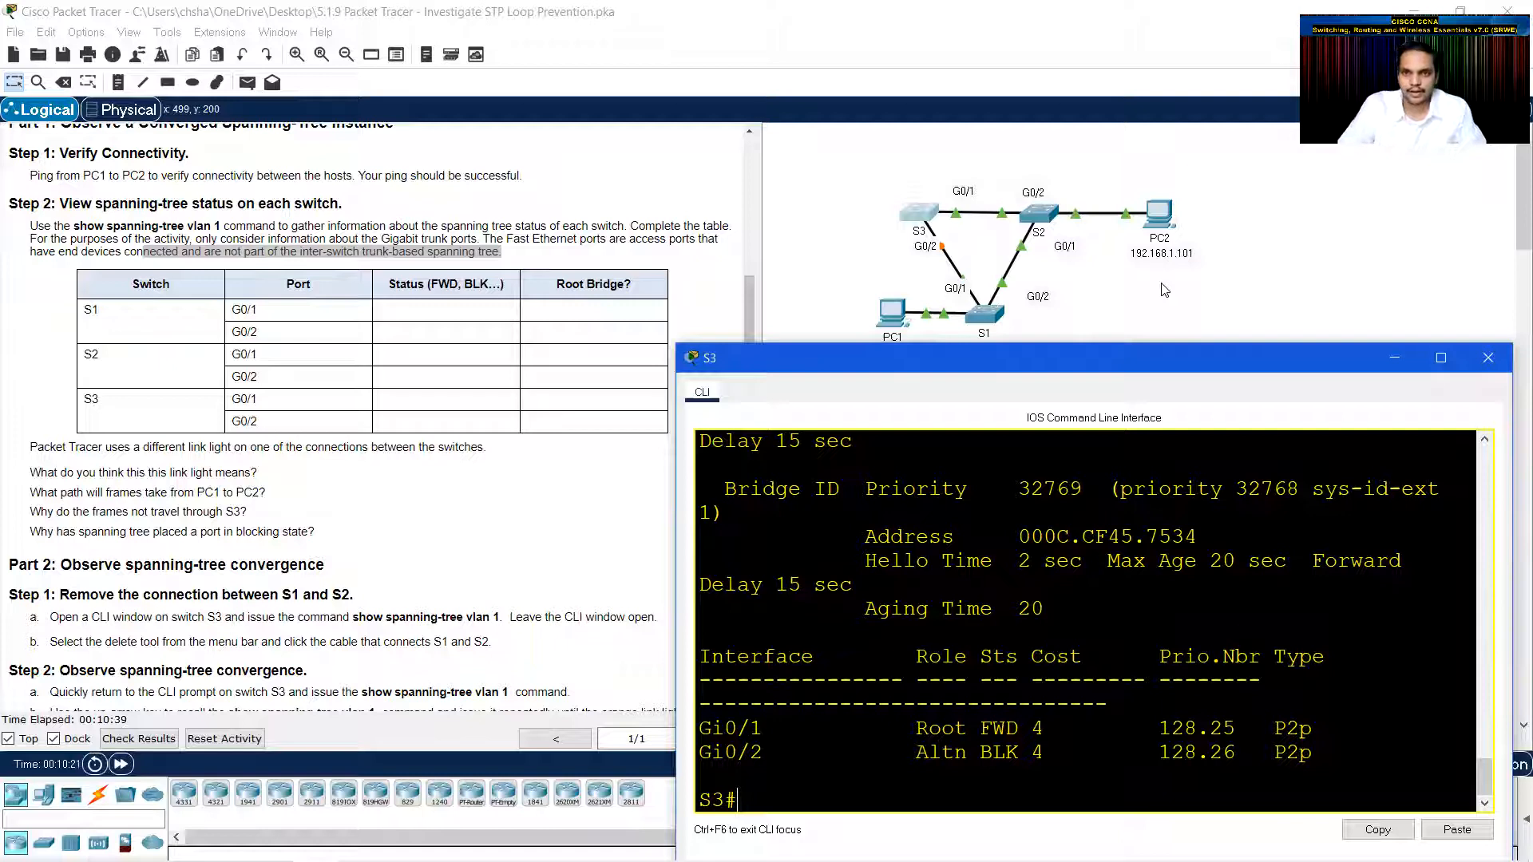
- Delete the cable connecting switches S1 and S2 in the topology
left_click(1288, 282)
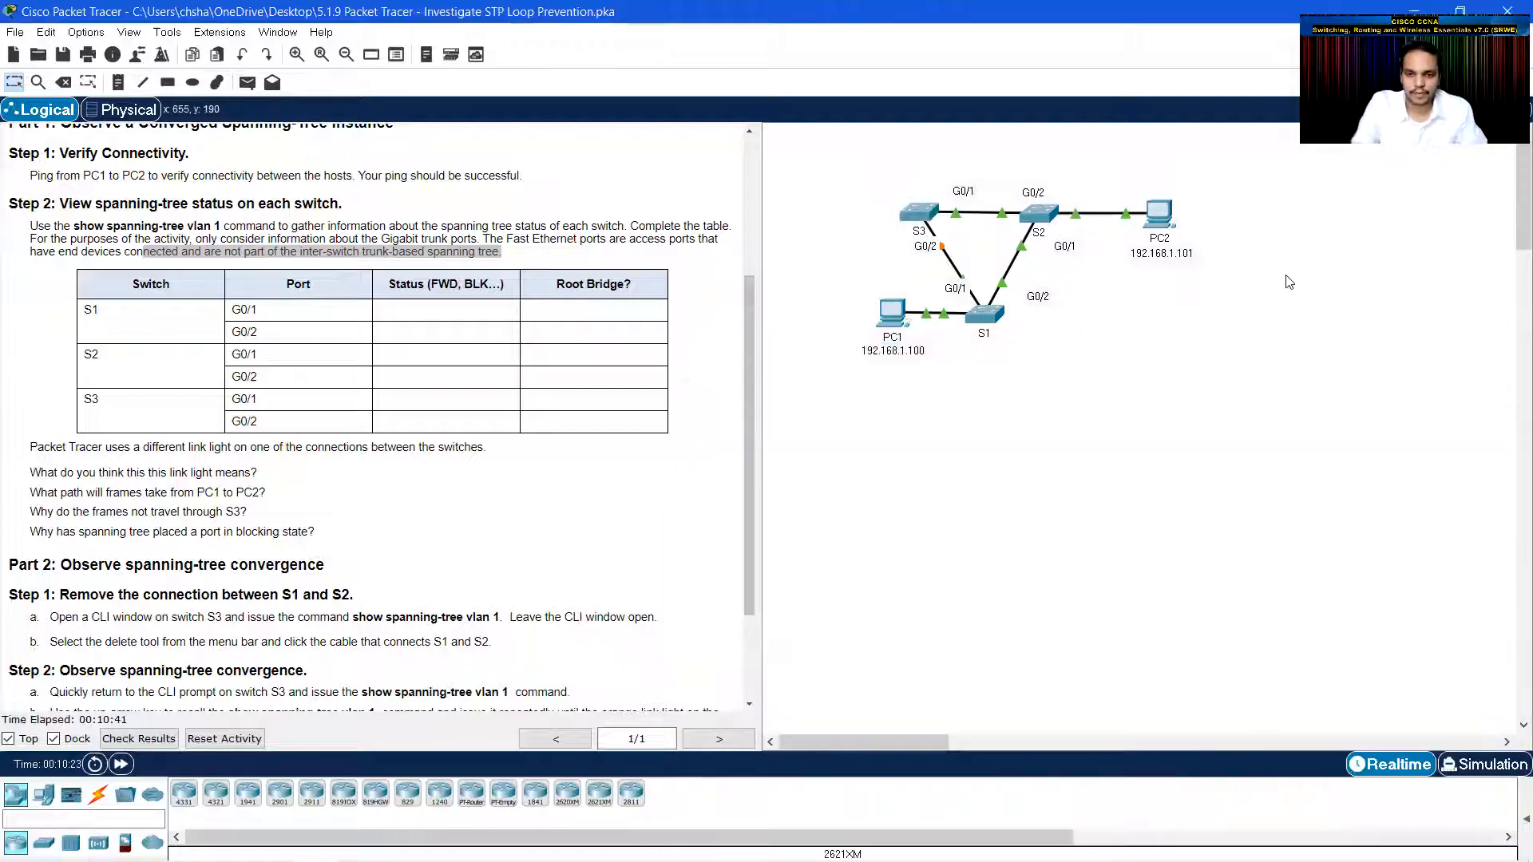
key("Delete")
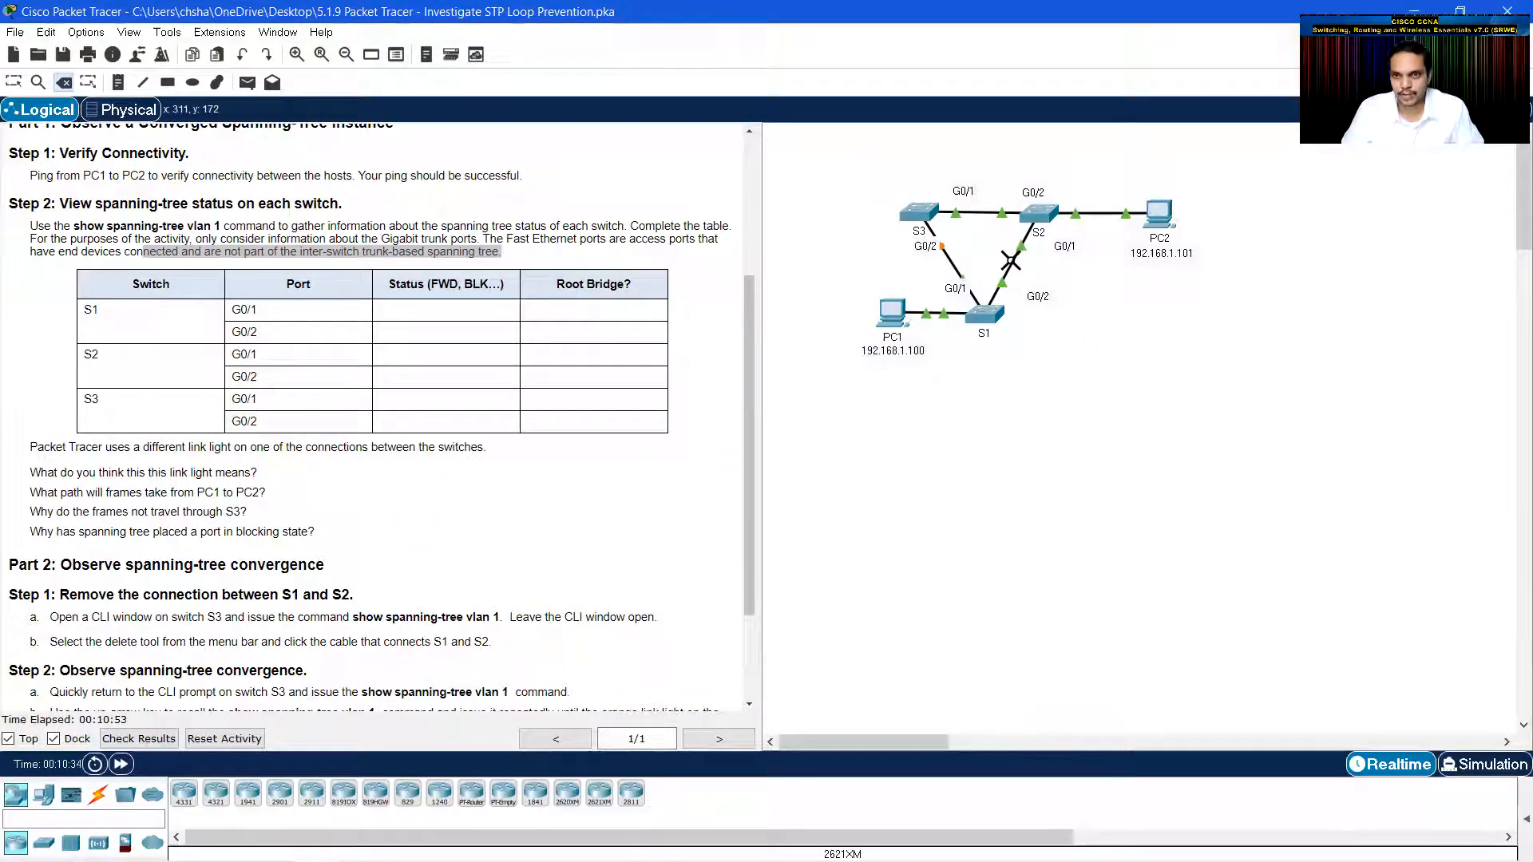
left_click(1012, 261)
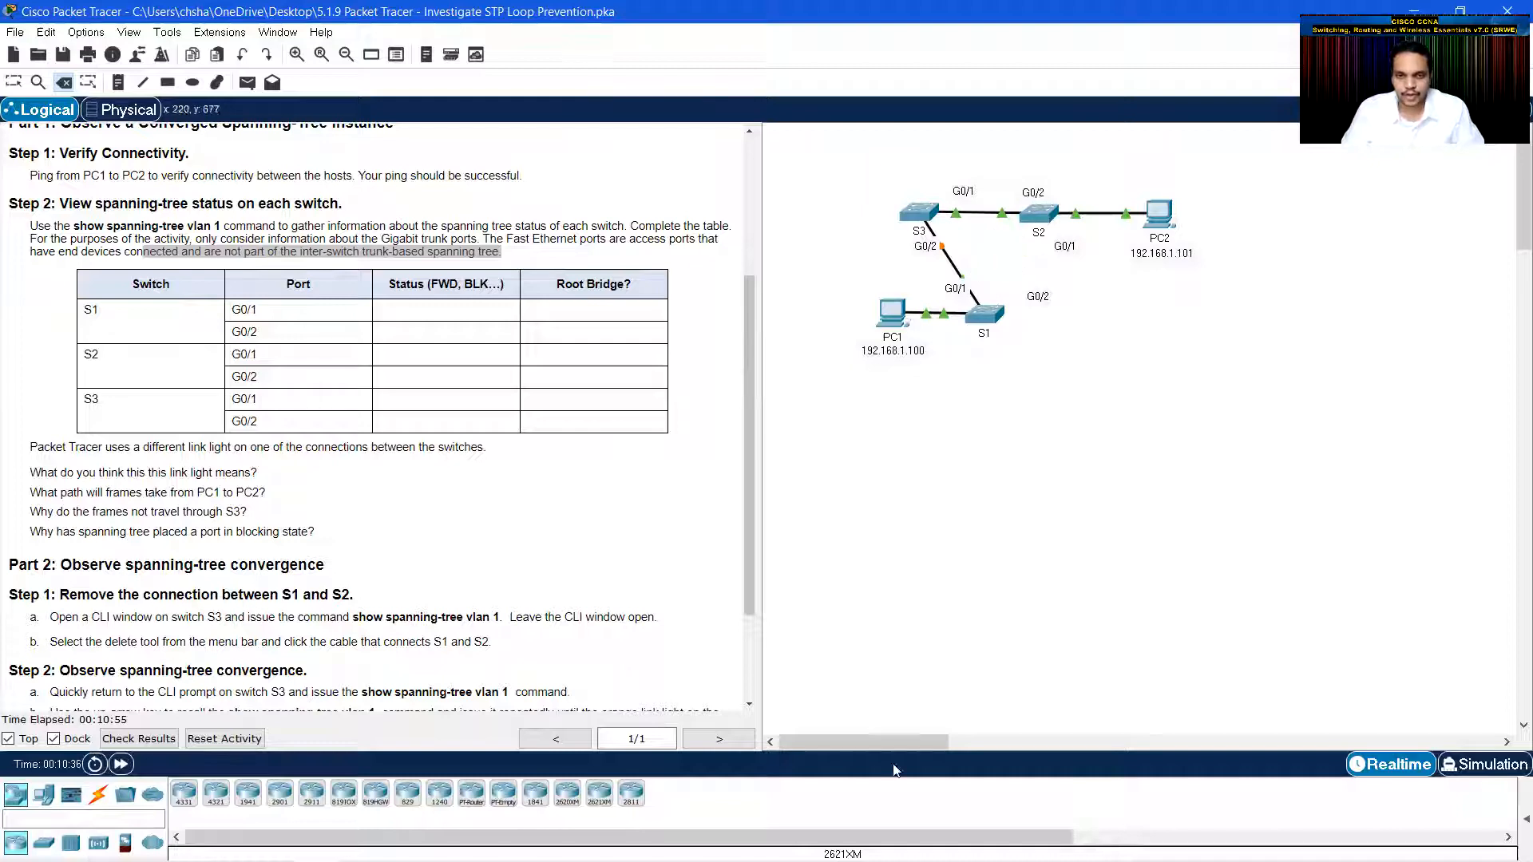
key("Escape")
- Return to S3's CLI, rerun sh spanning-tree vlan 1 and highlight the status of Gi0/2 in the output
left_click(918, 212)
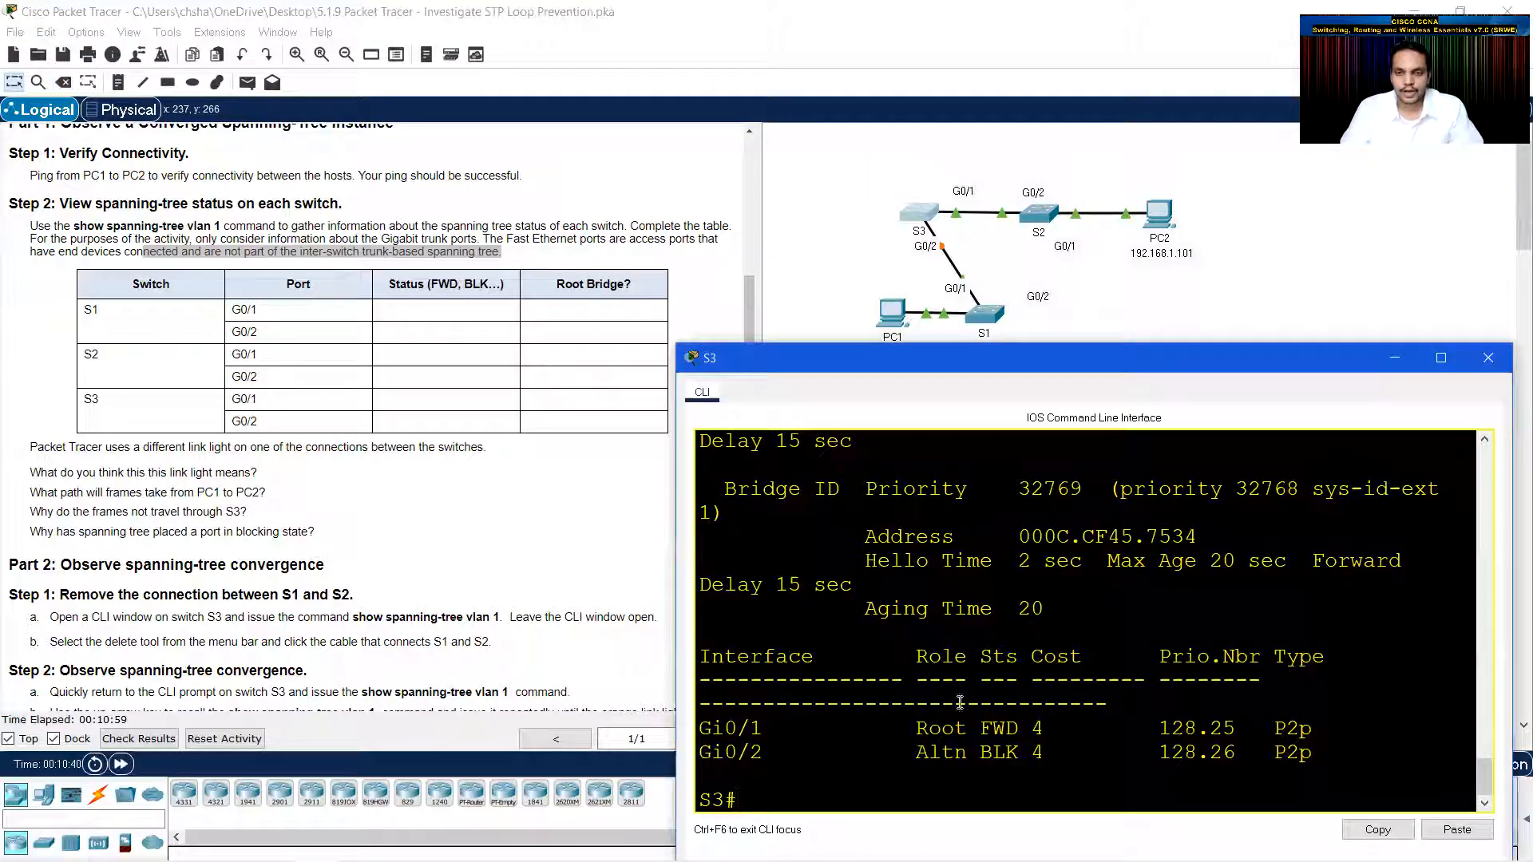
key("Up")
key("Down")
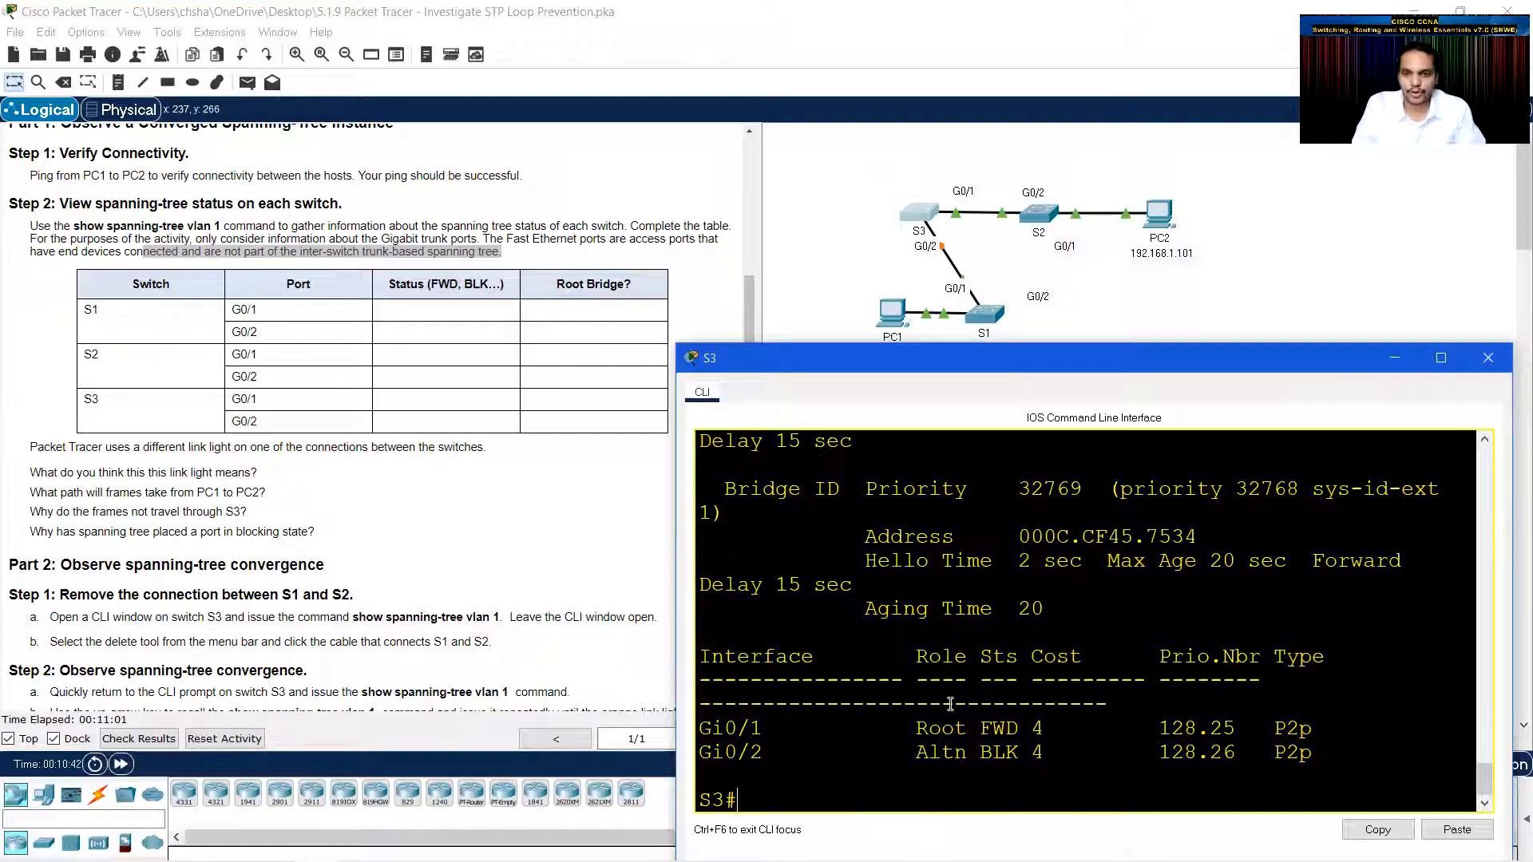
key("Up")
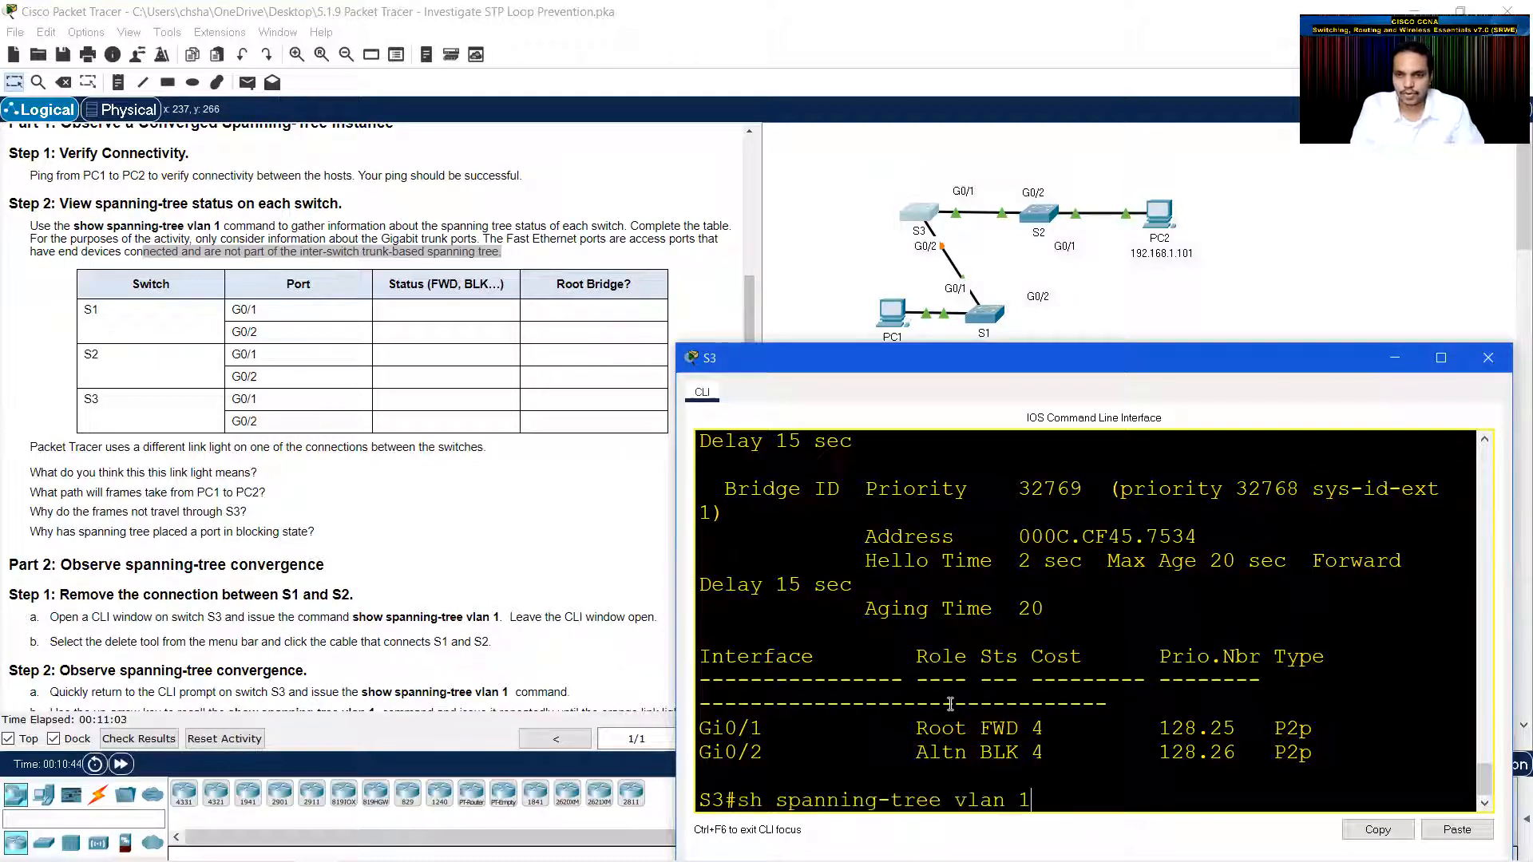
key("Down")
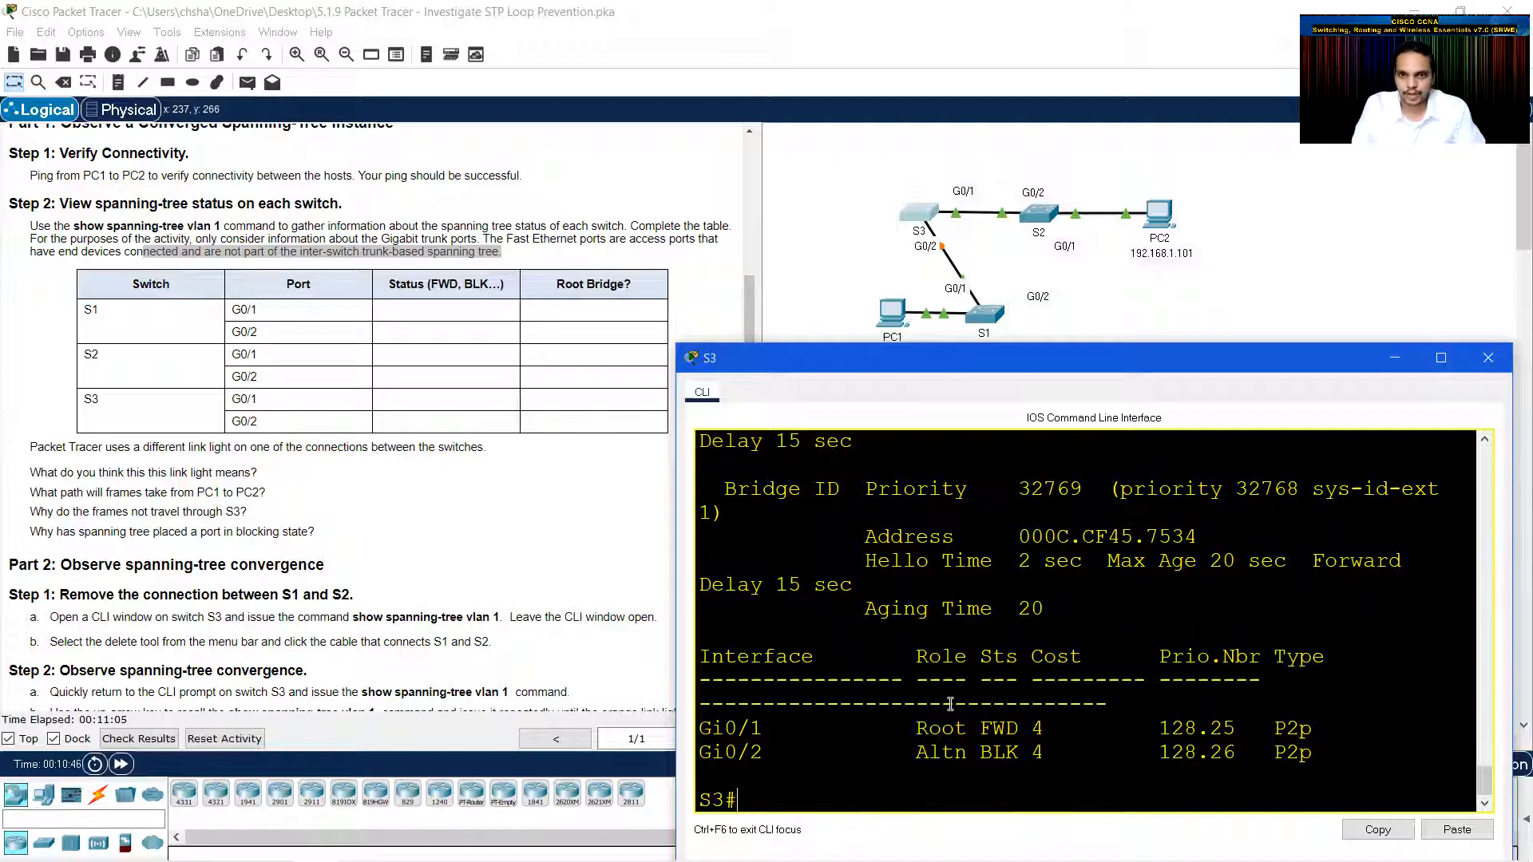
key("Up")
key("Down")
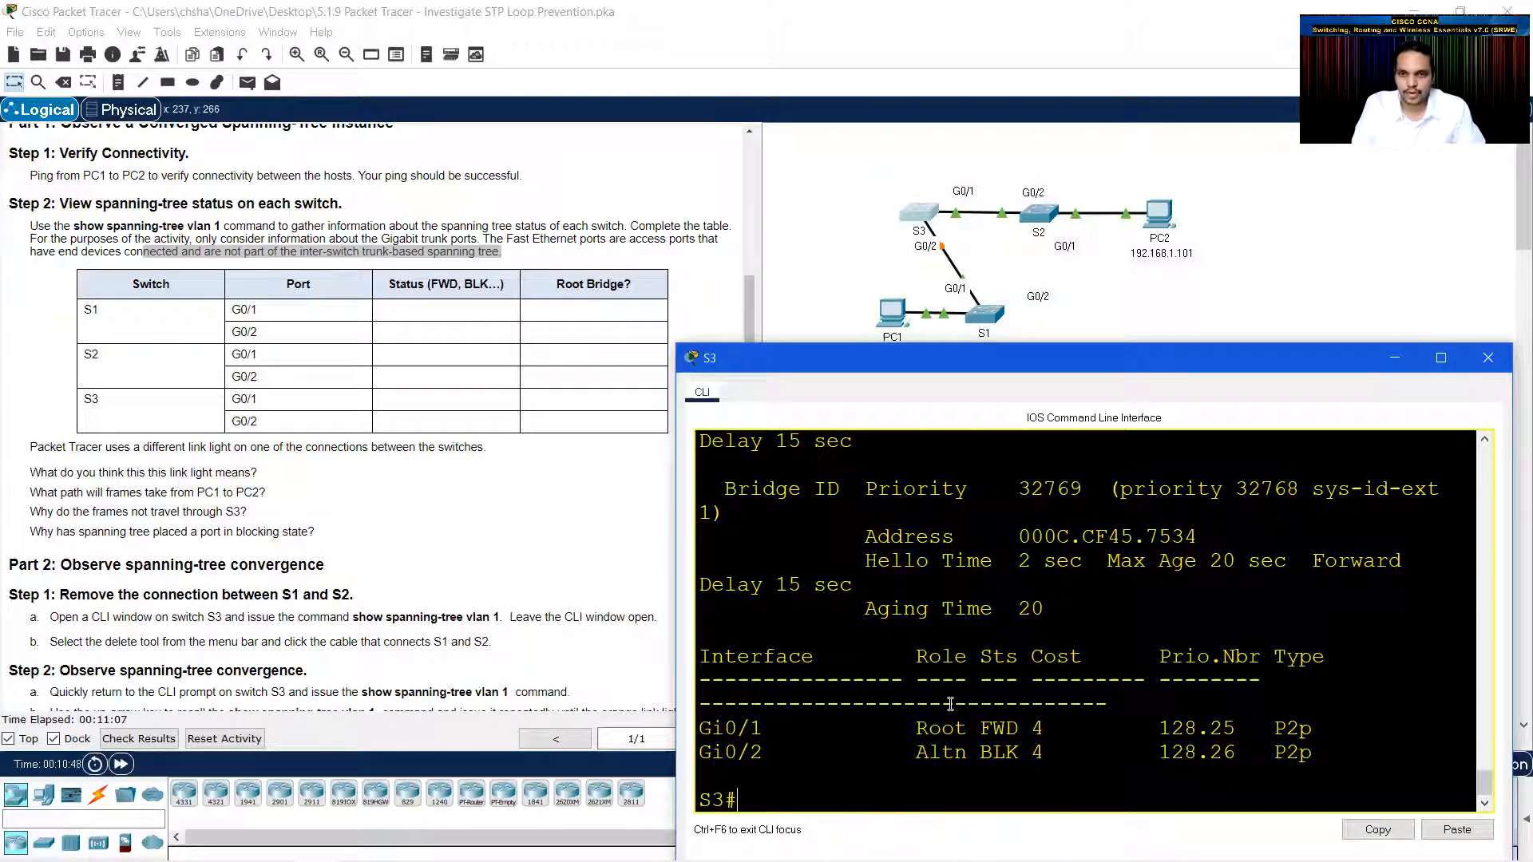
key("Up")
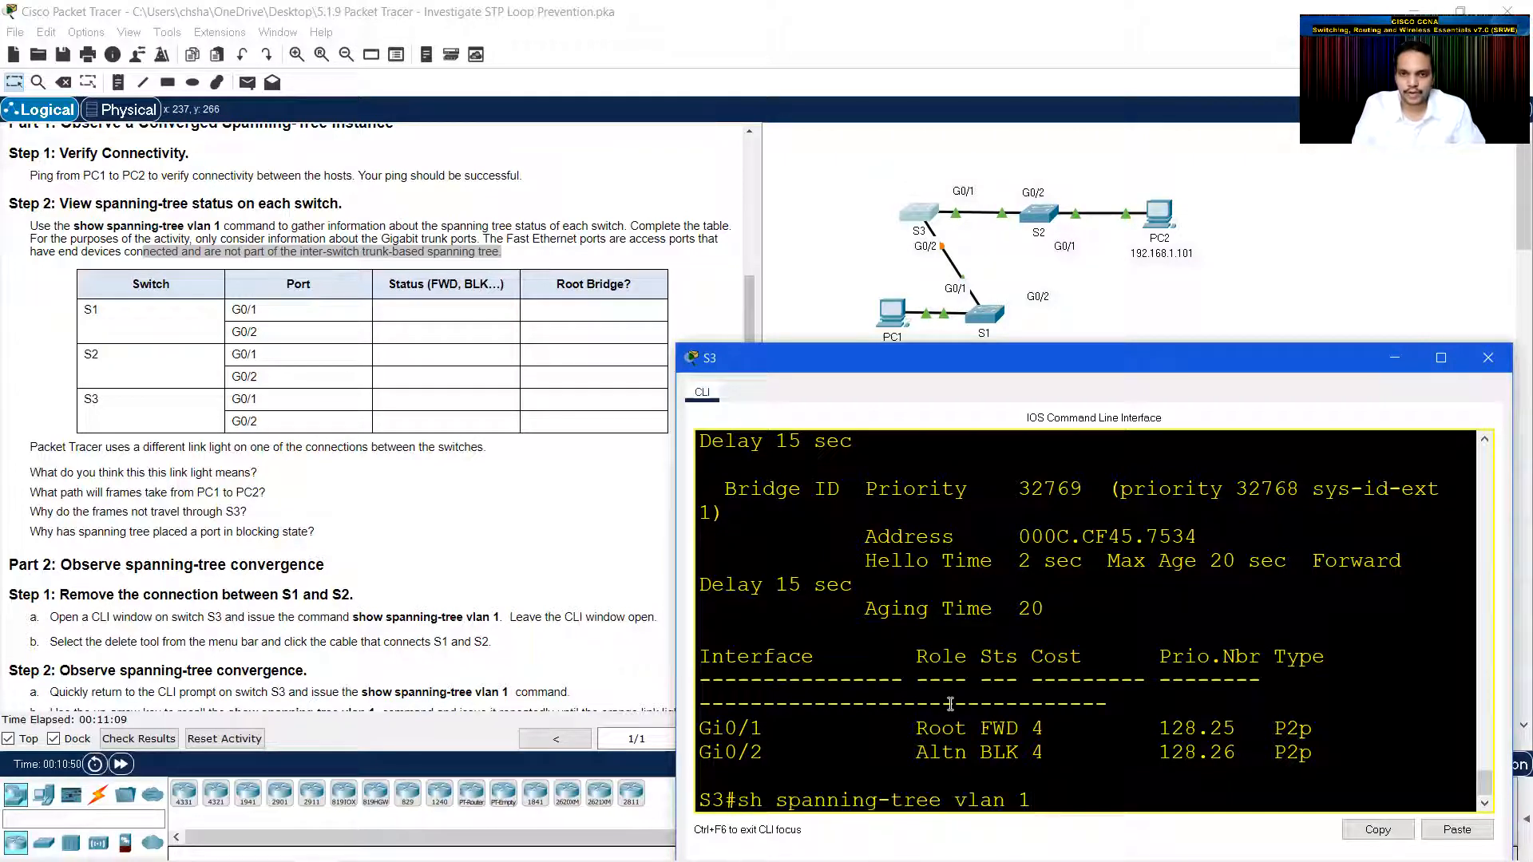
key("Down")
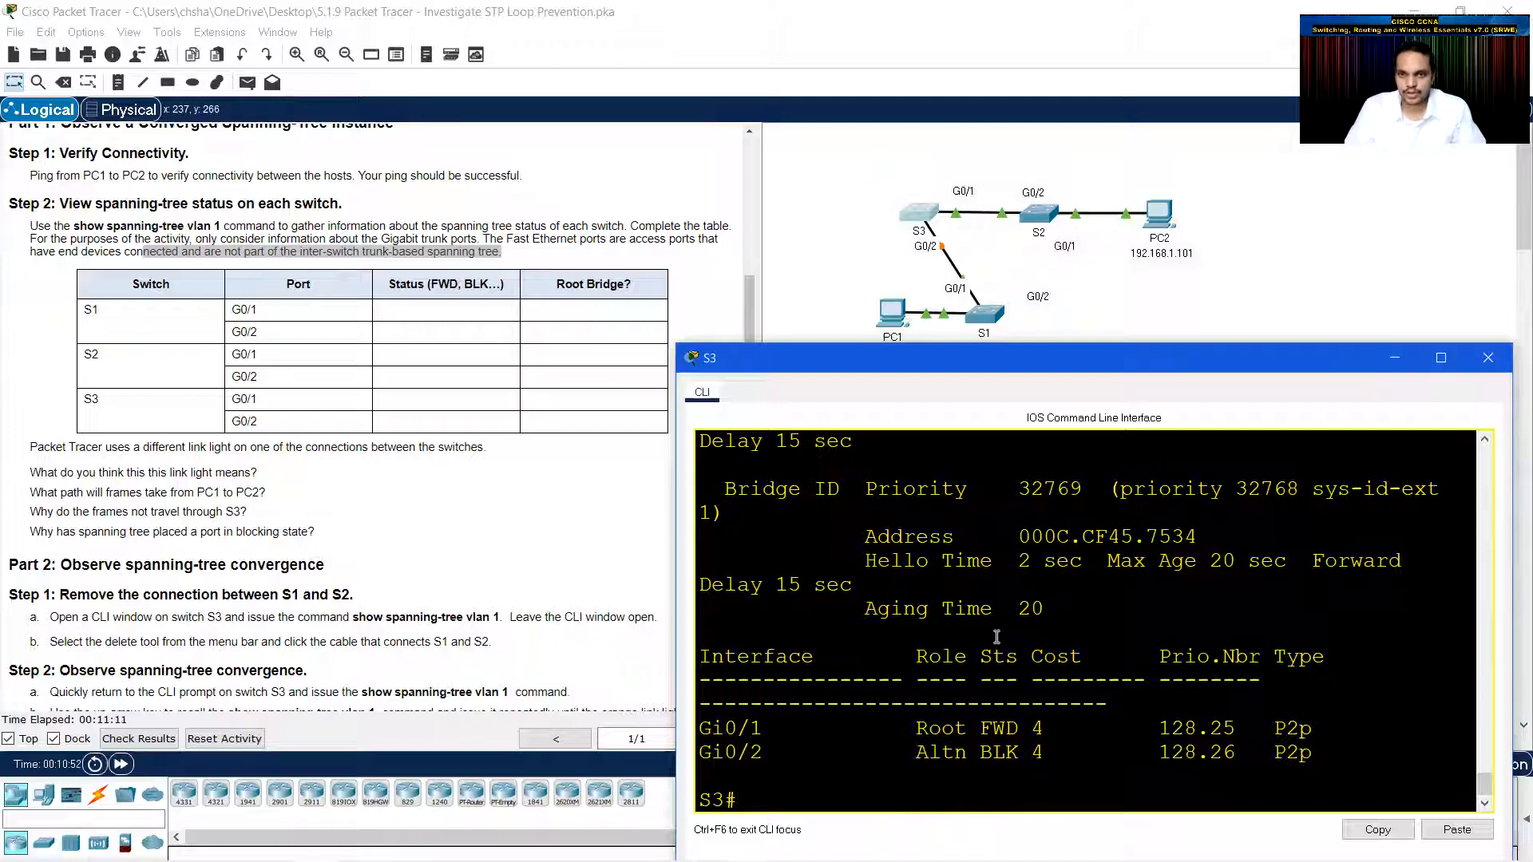
key("Up")
key("Down")
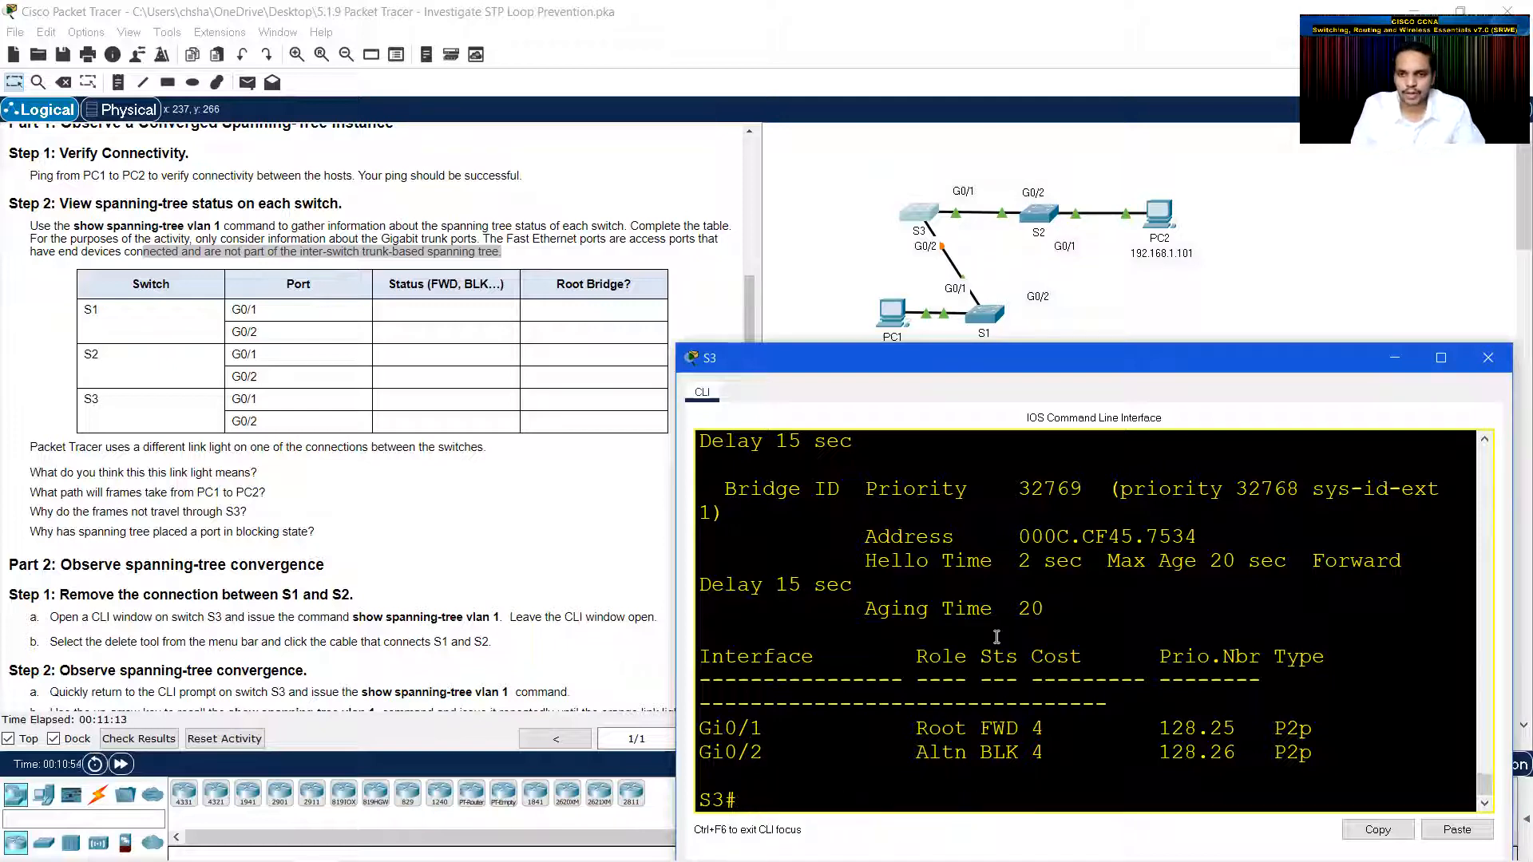
key("Up")
key("Down")
key("Up")
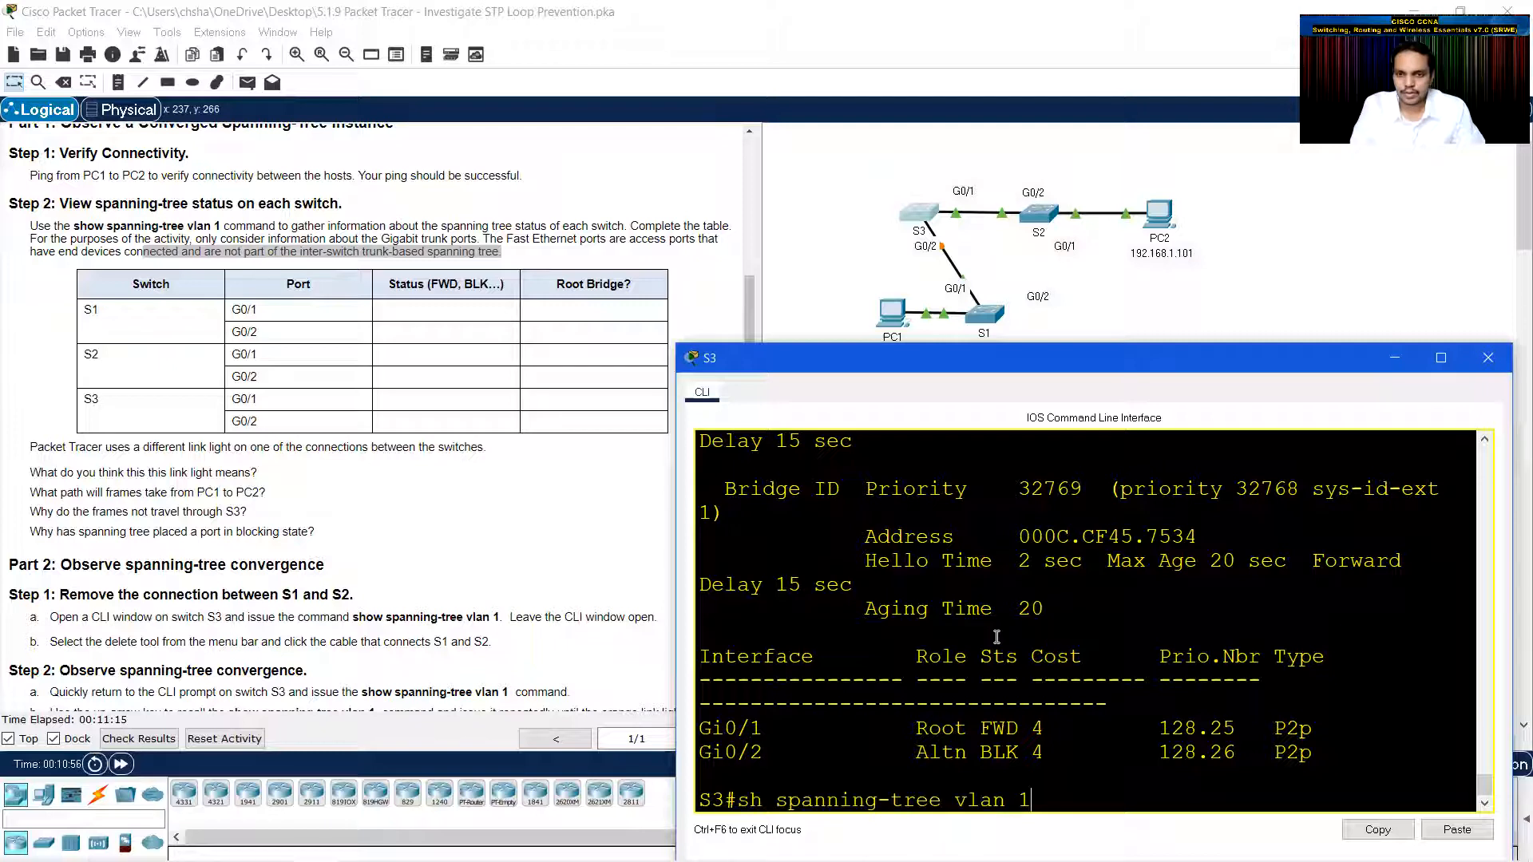
key("Return")
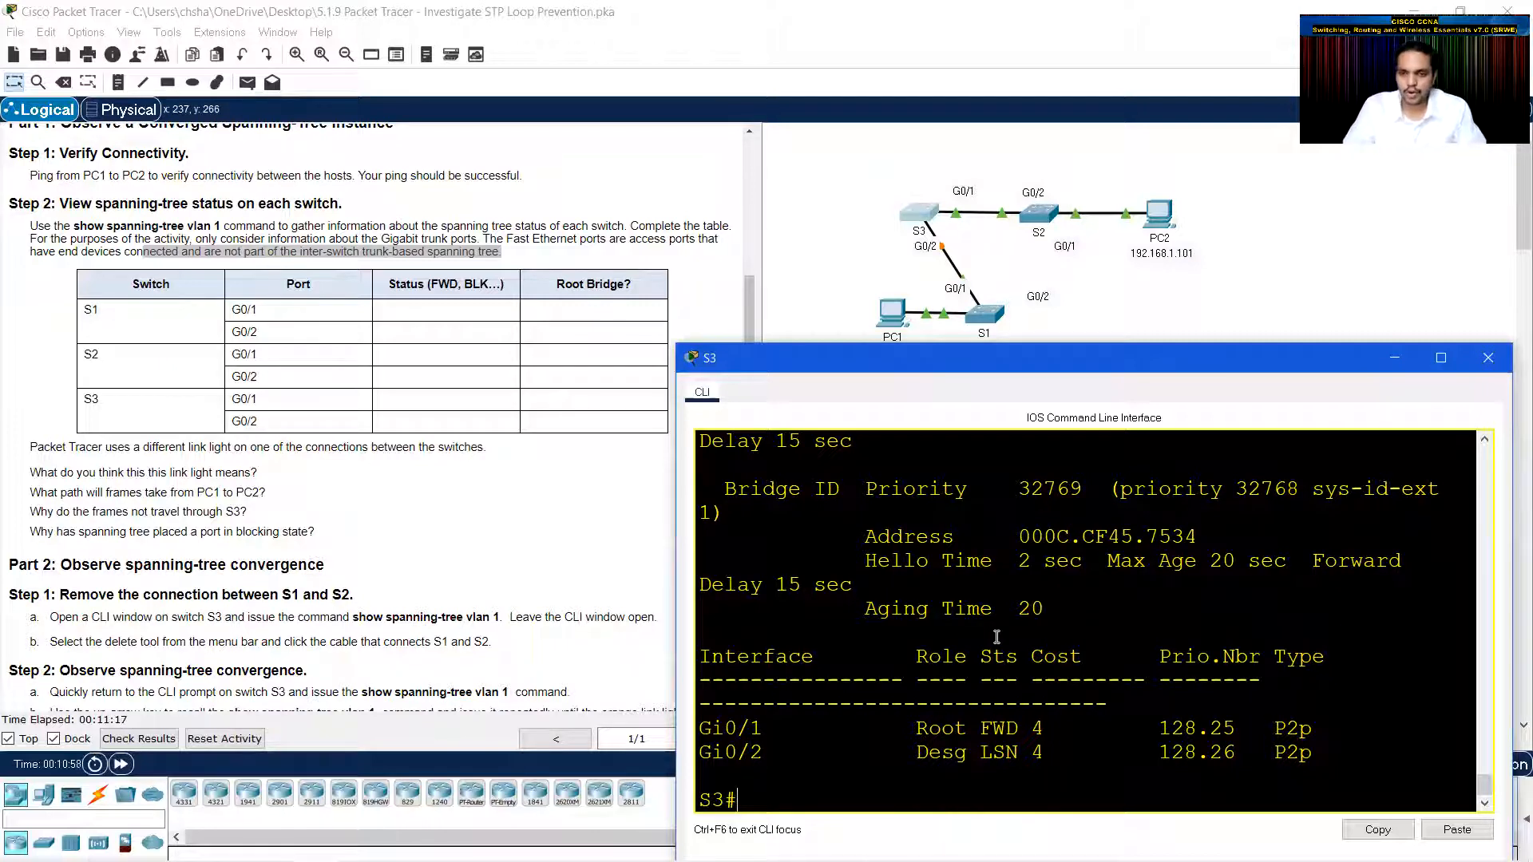
key("Up")
key("Down")
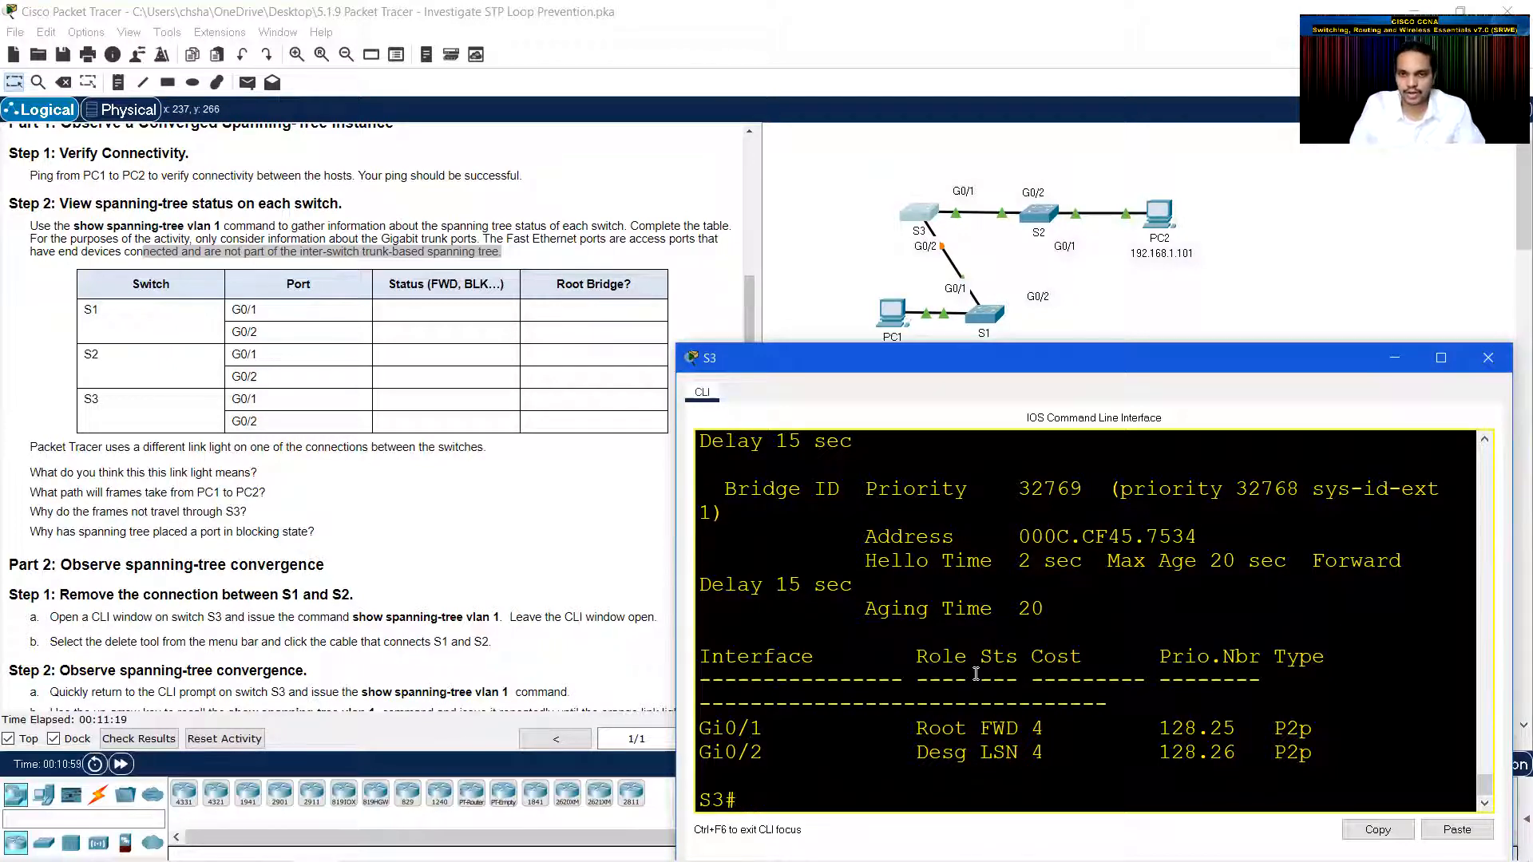
left_click_drag(983, 751, 1013, 757)
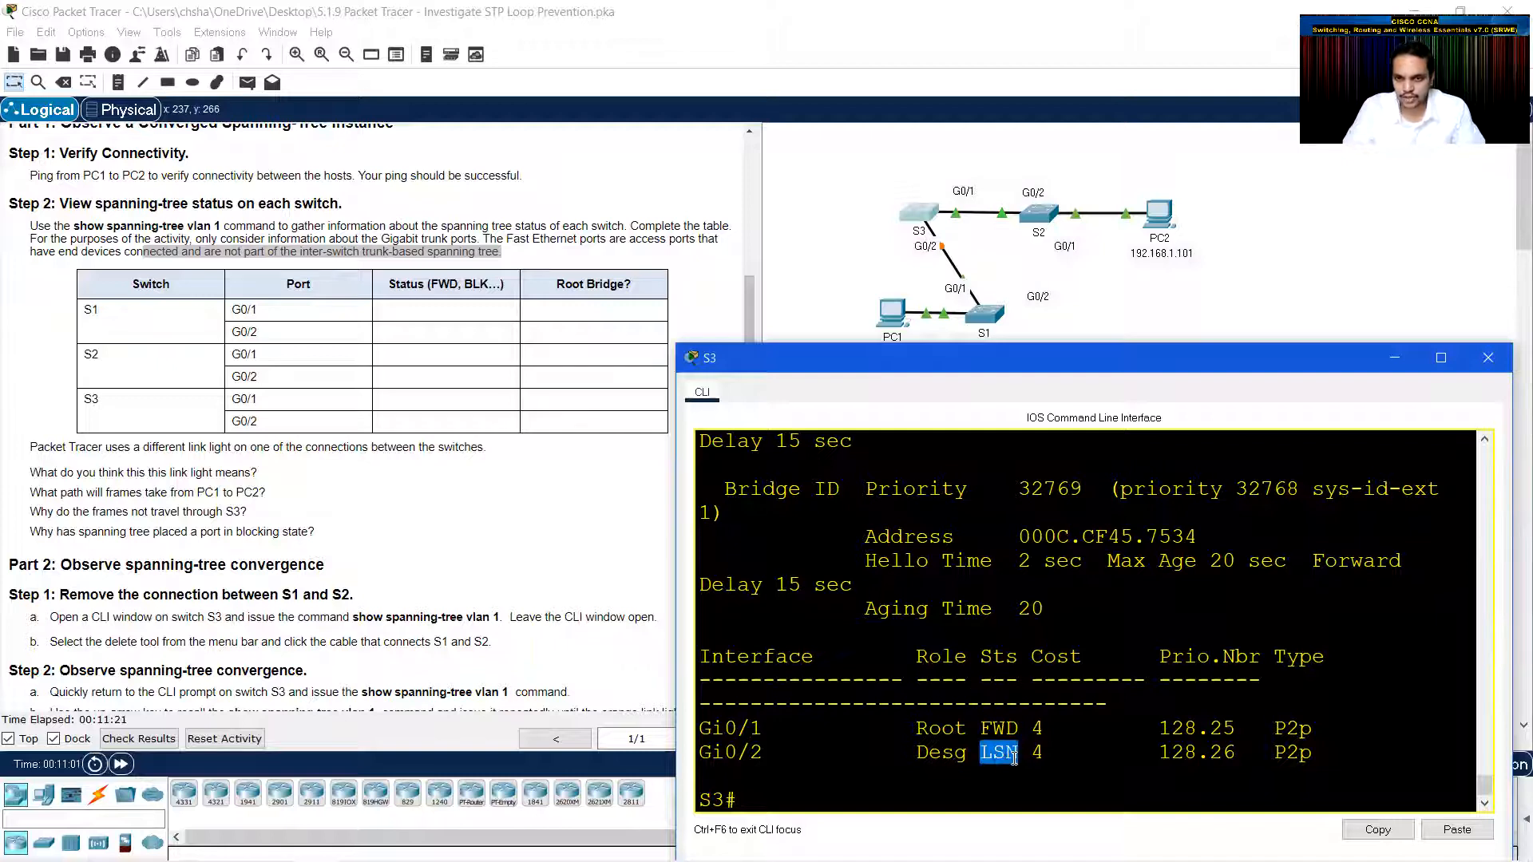
- Repeat sh spanning-tree vlan 1 on S3 several times to follow the convergence, and highlight Gi0/2's status in the latest output
key("Up")
key("Return")
key("Up")
key("Return")
key("Up")
key("Return")
key("Up")
key("Return")
key("Up")
key("Return")
key("Up")
key("Return")
key("Up")
key("Return")
key("Up")
key("Return")
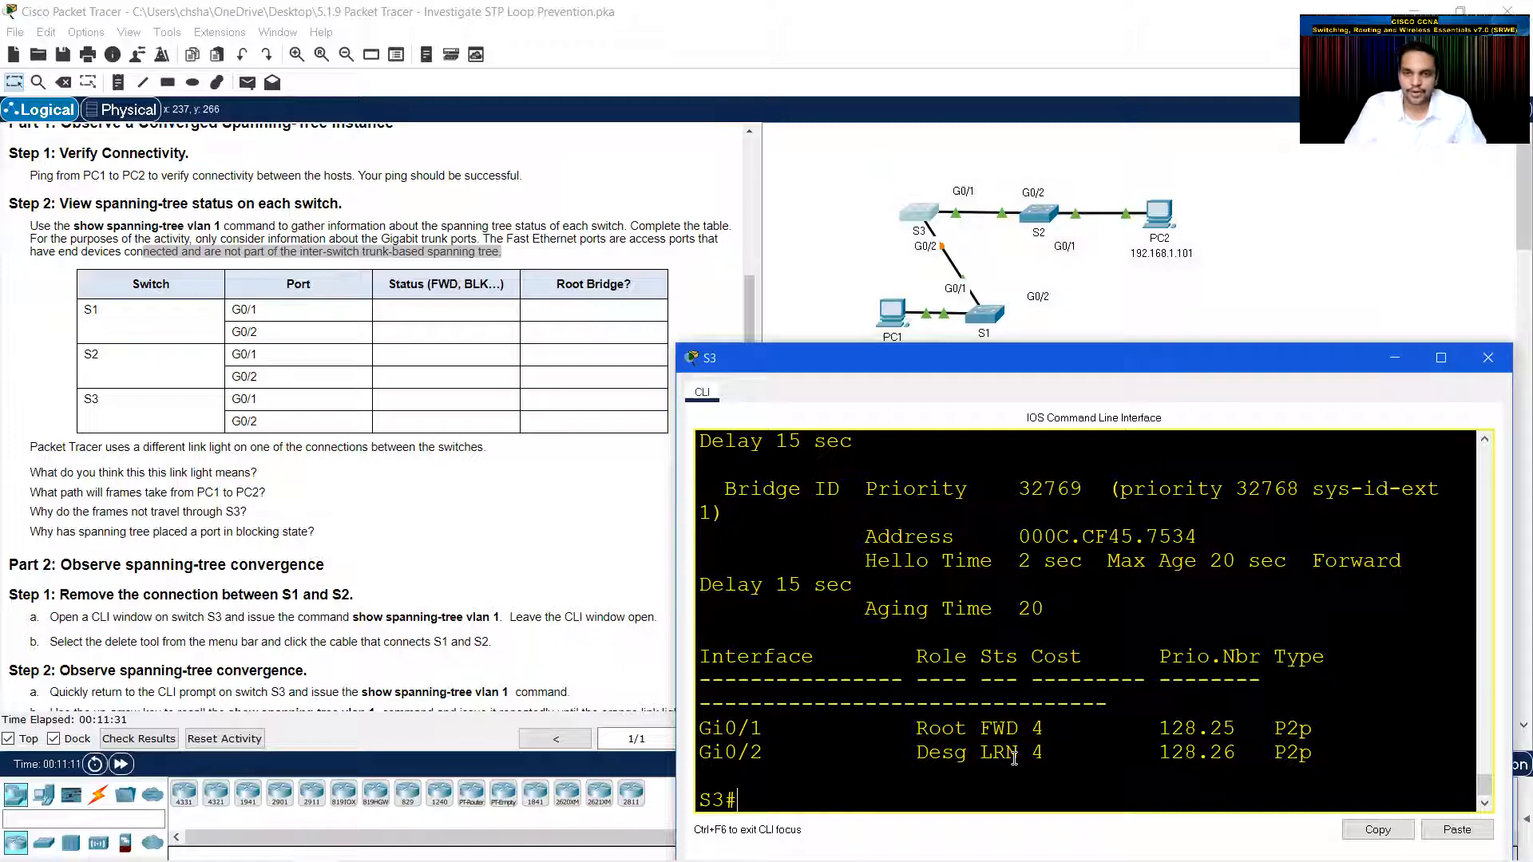
left_click_drag(983, 751, 1013, 747)
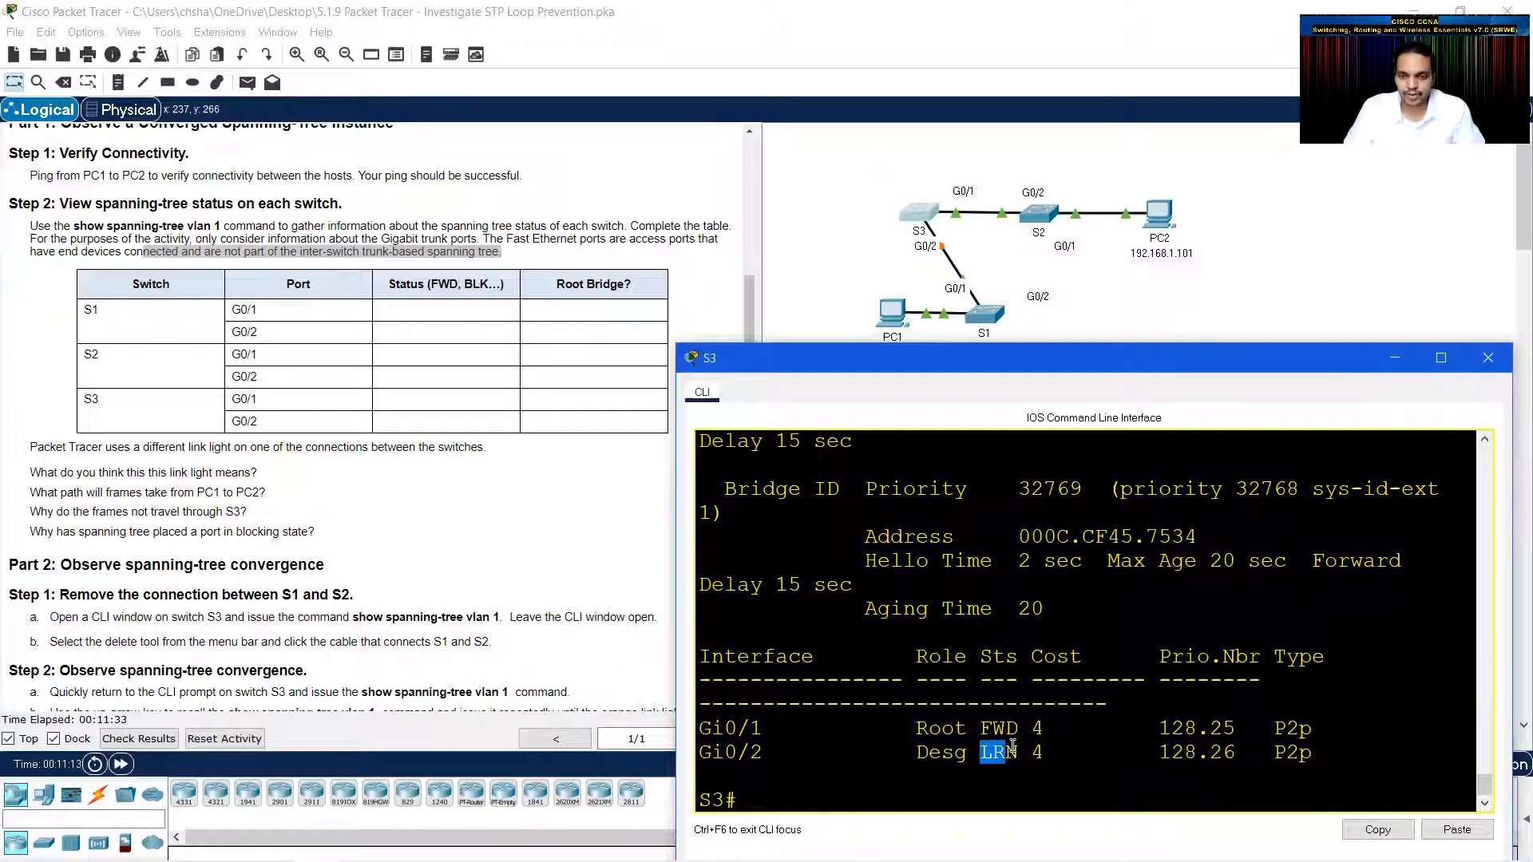
- Wait briefly at S3's prompt and run sh spanning-tree vlan 1 once more to check Gi0/2's final state
key("Up")
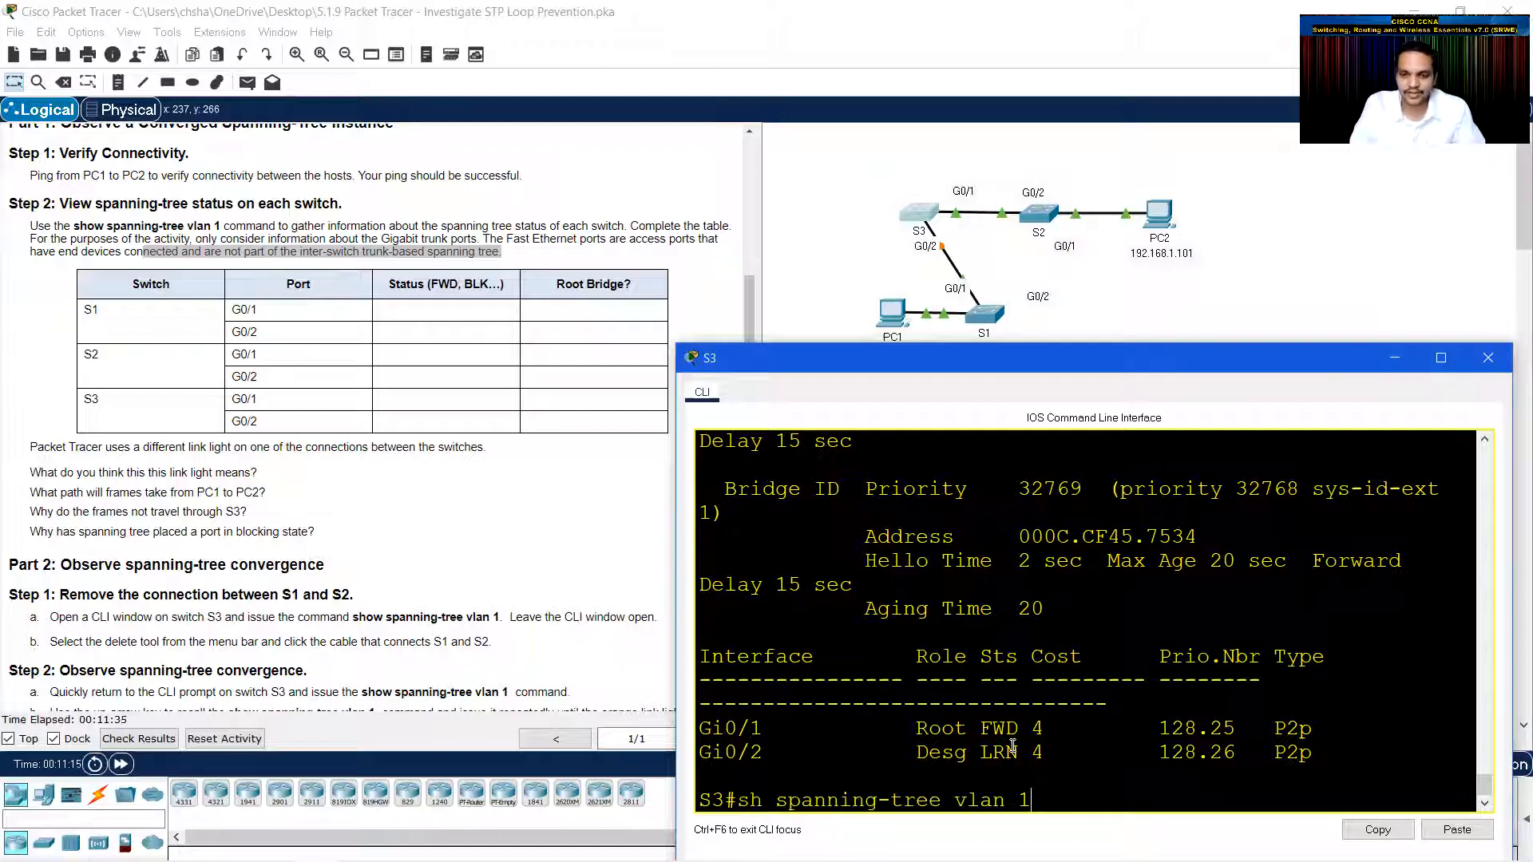
key("Down")
key("Return")
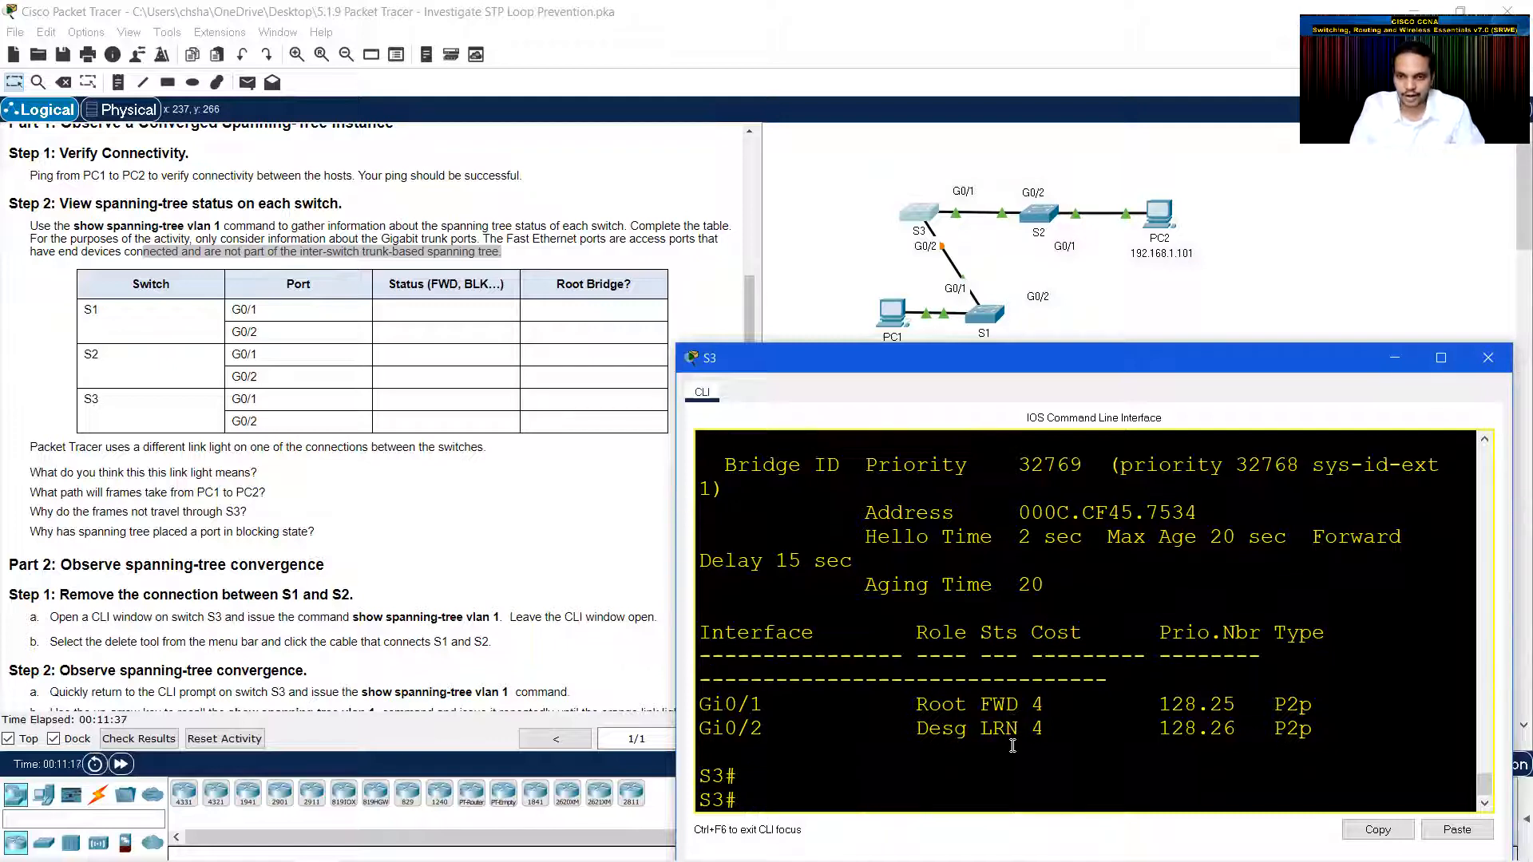
key("Up")
key("Down")
key("Up")
key("Down")
key("Up")
key("Down")
key("Up")
key("Down")
key("Up")
key("Down")
key("Up")
key("Down")
key("Up")
key("Return")
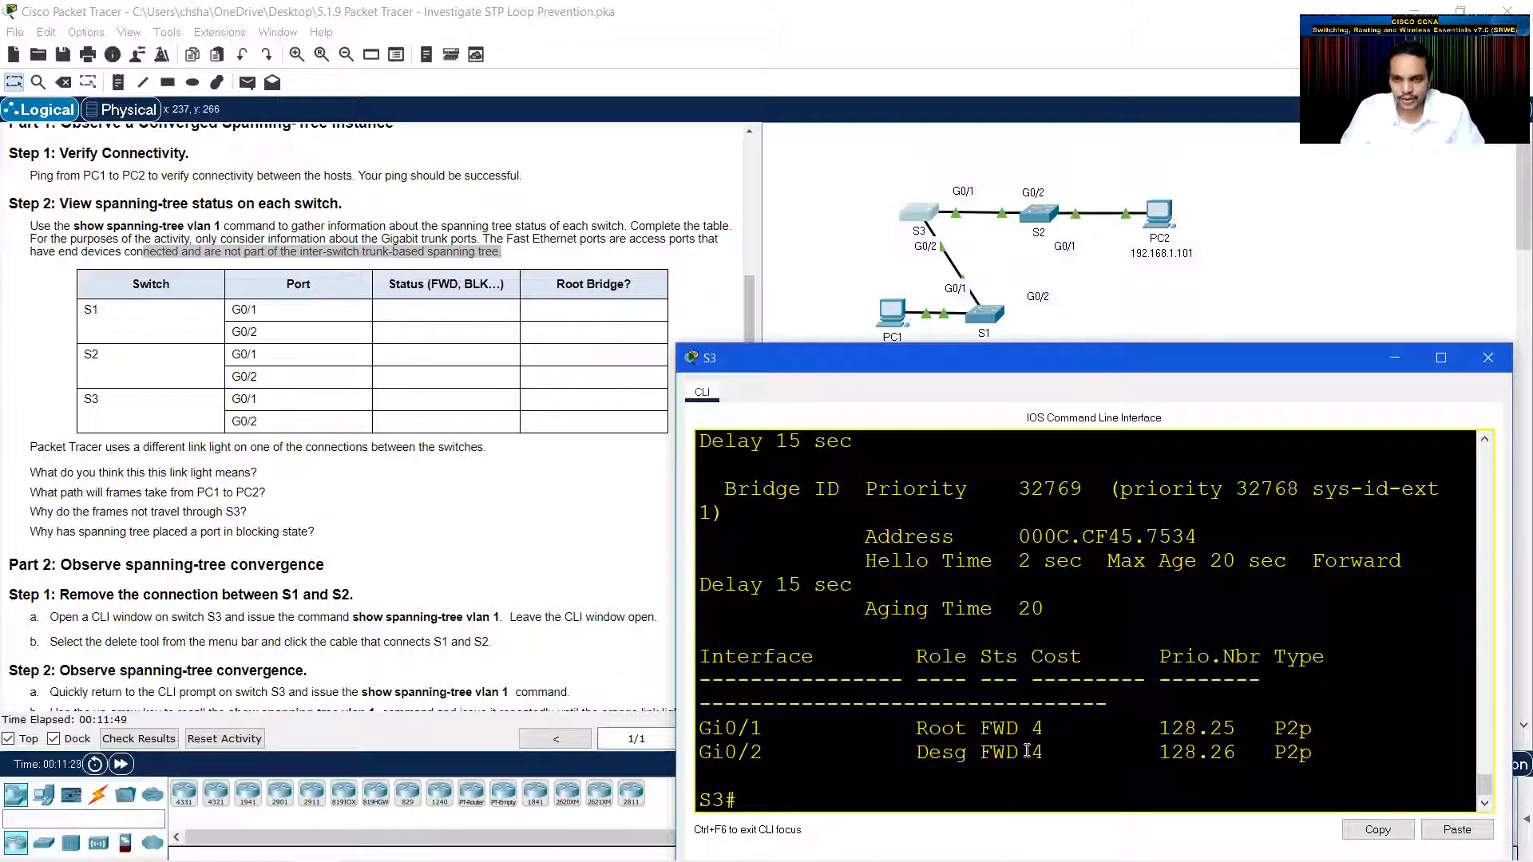
- Highlight Gi0/2's status in S3's latest spanning-tree output and compare it with the status in the preceding outputs
left_click_drag(1029, 752, 980, 753)
scroll(1188, 521, "up", 4)
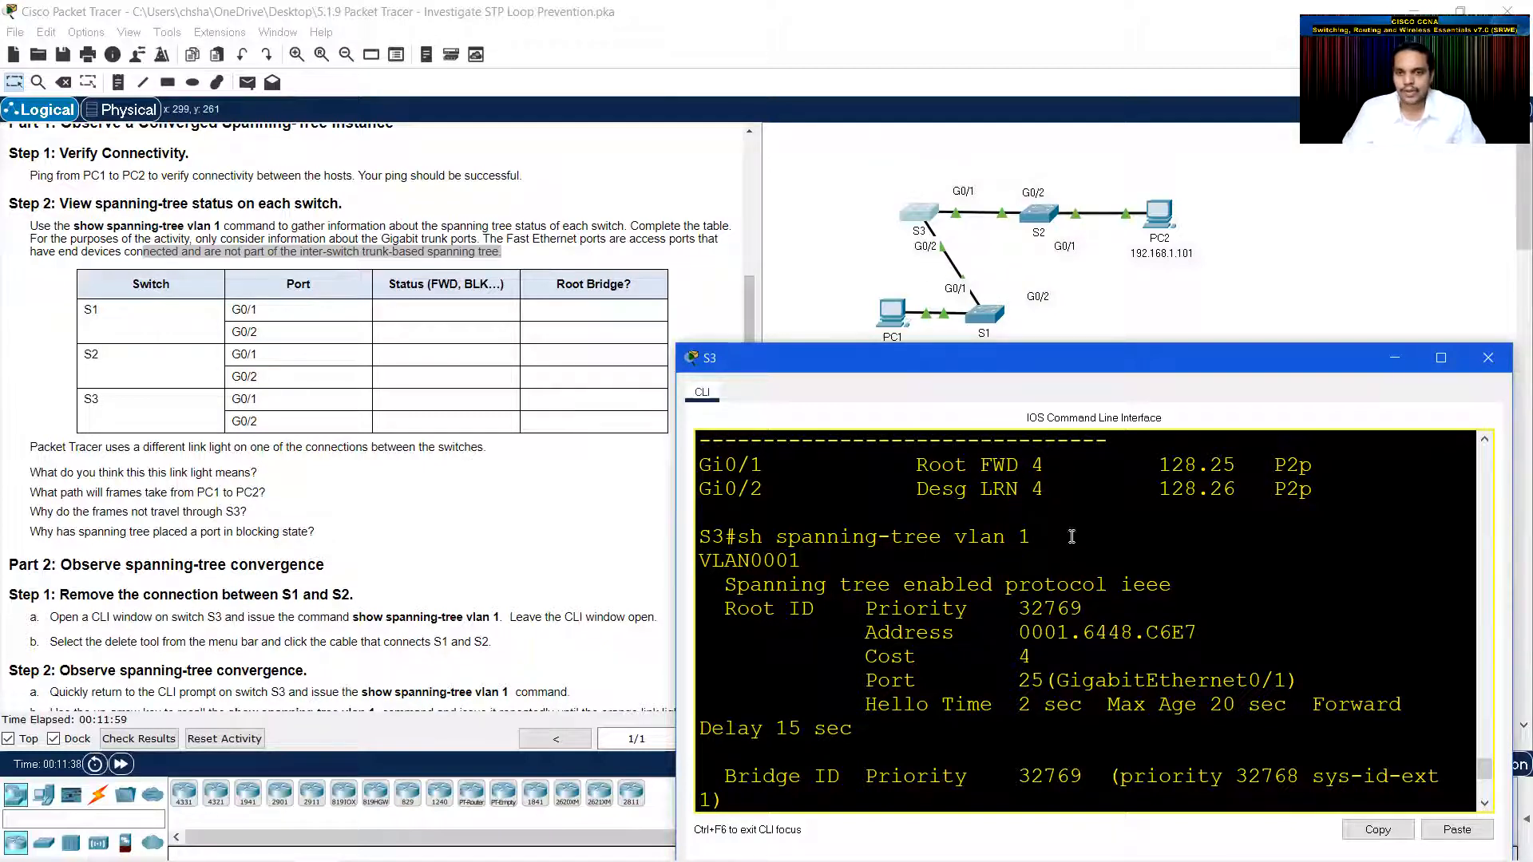
scroll(1038, 647, "down", 3)
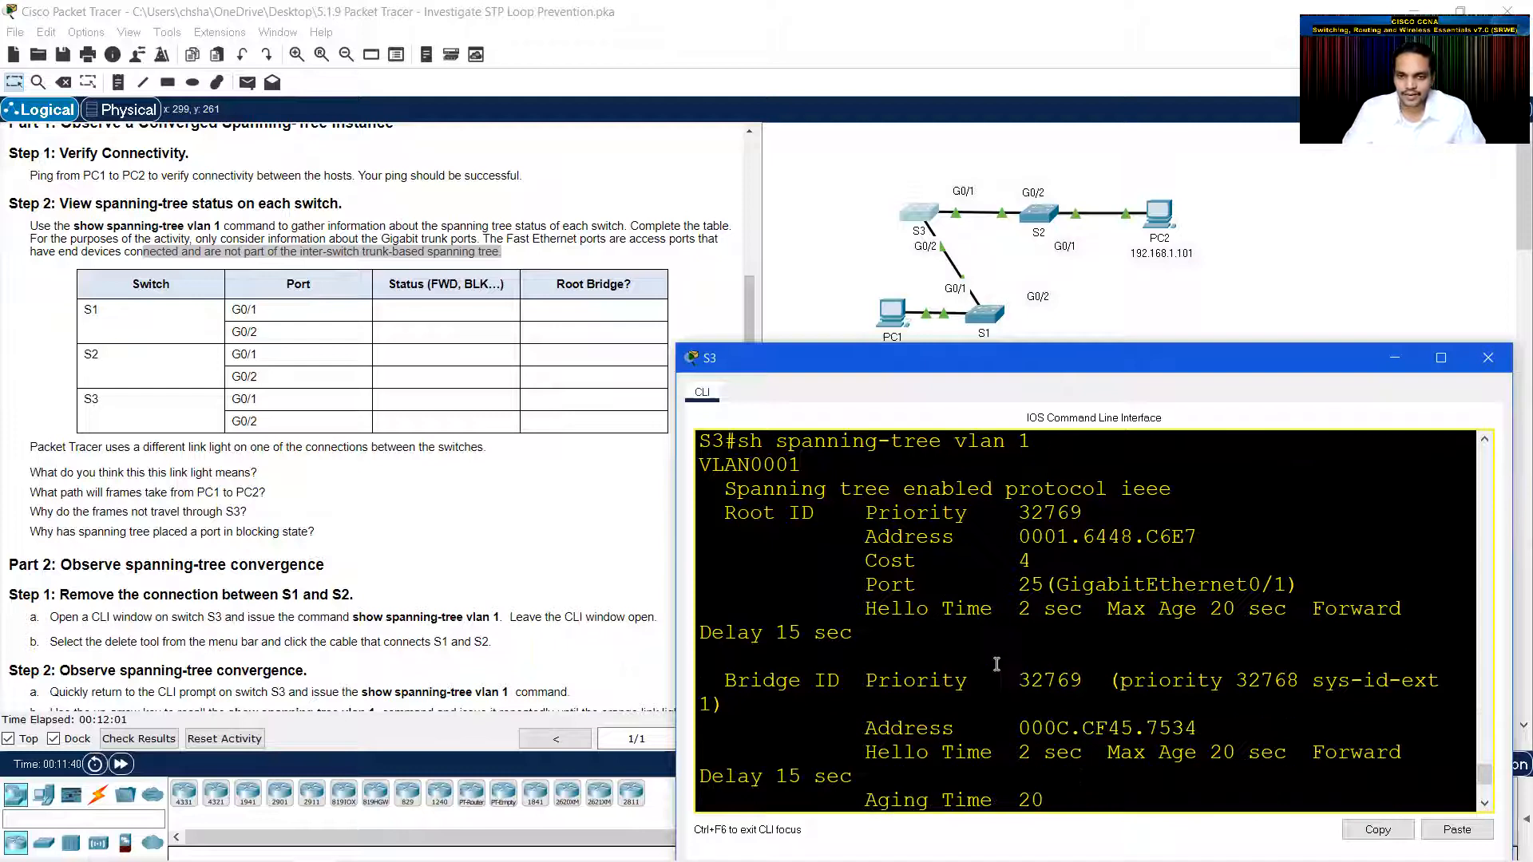
scroll(1021, 668, "down", 3)
scroll(1024, 670, "up", 15)
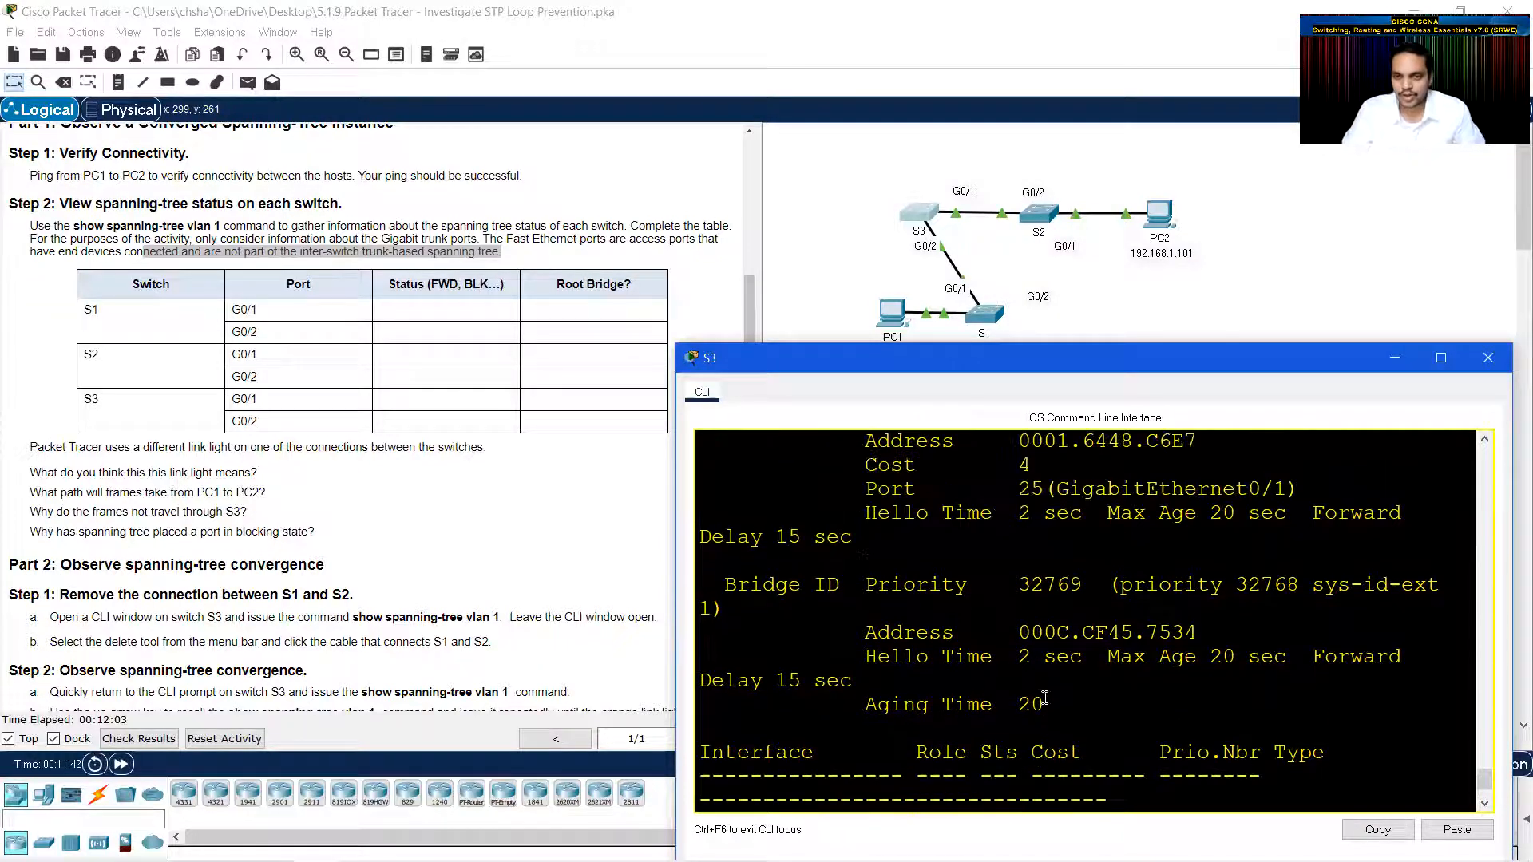
left_click_drag(1025, 591, 977, 590)
scroll(1038, 607, "up", 3)
scroll(1070, 614, "down", 8)
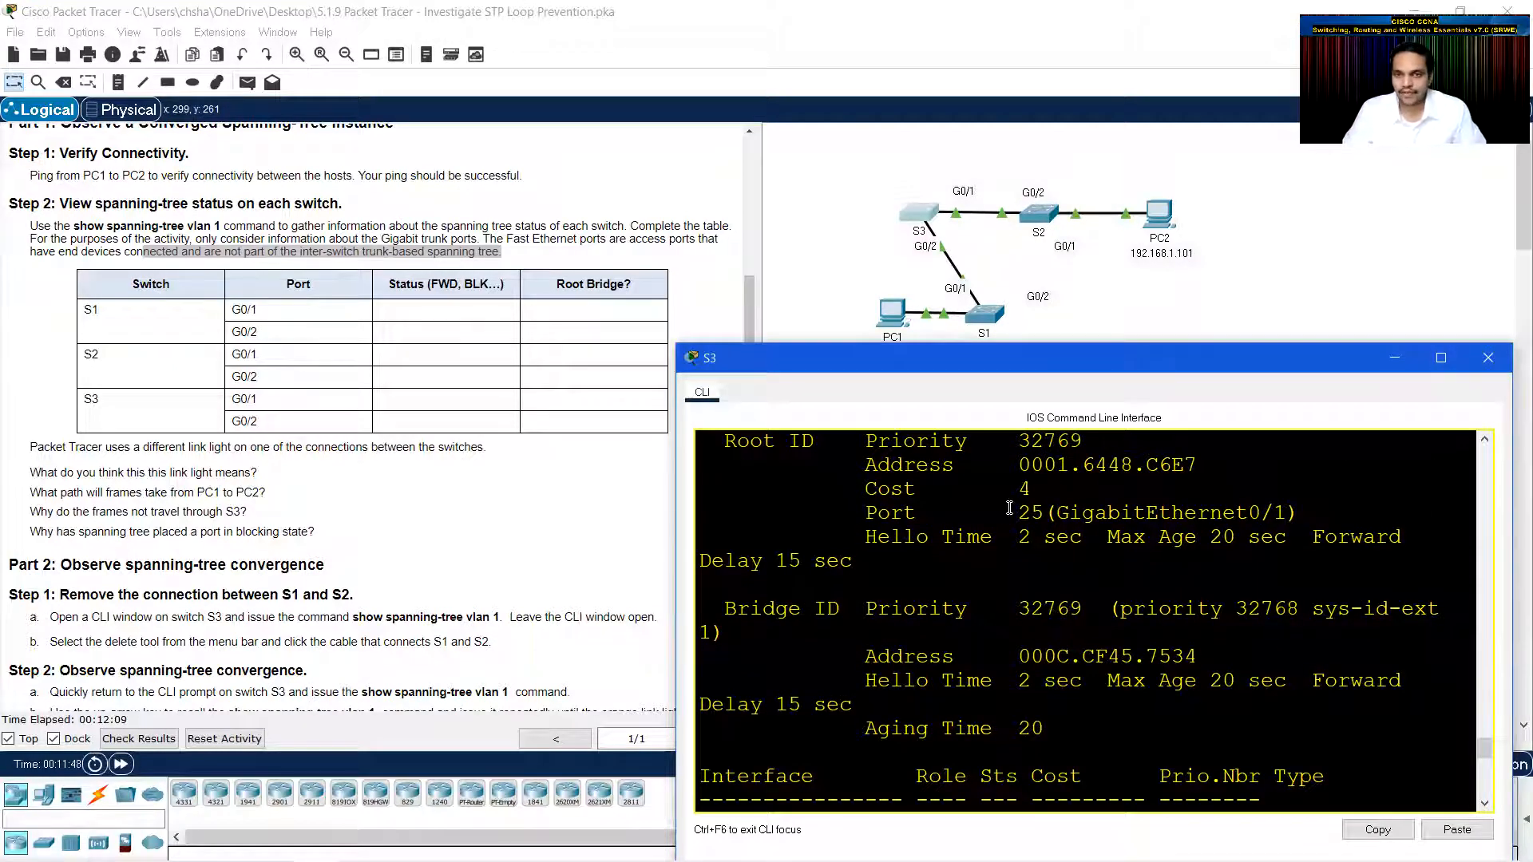
- Trace Gi0/2's status back through S3's earlier spanning-tree outputs and highlight its LSN entry
scroll(1024, 617, "up", 4)
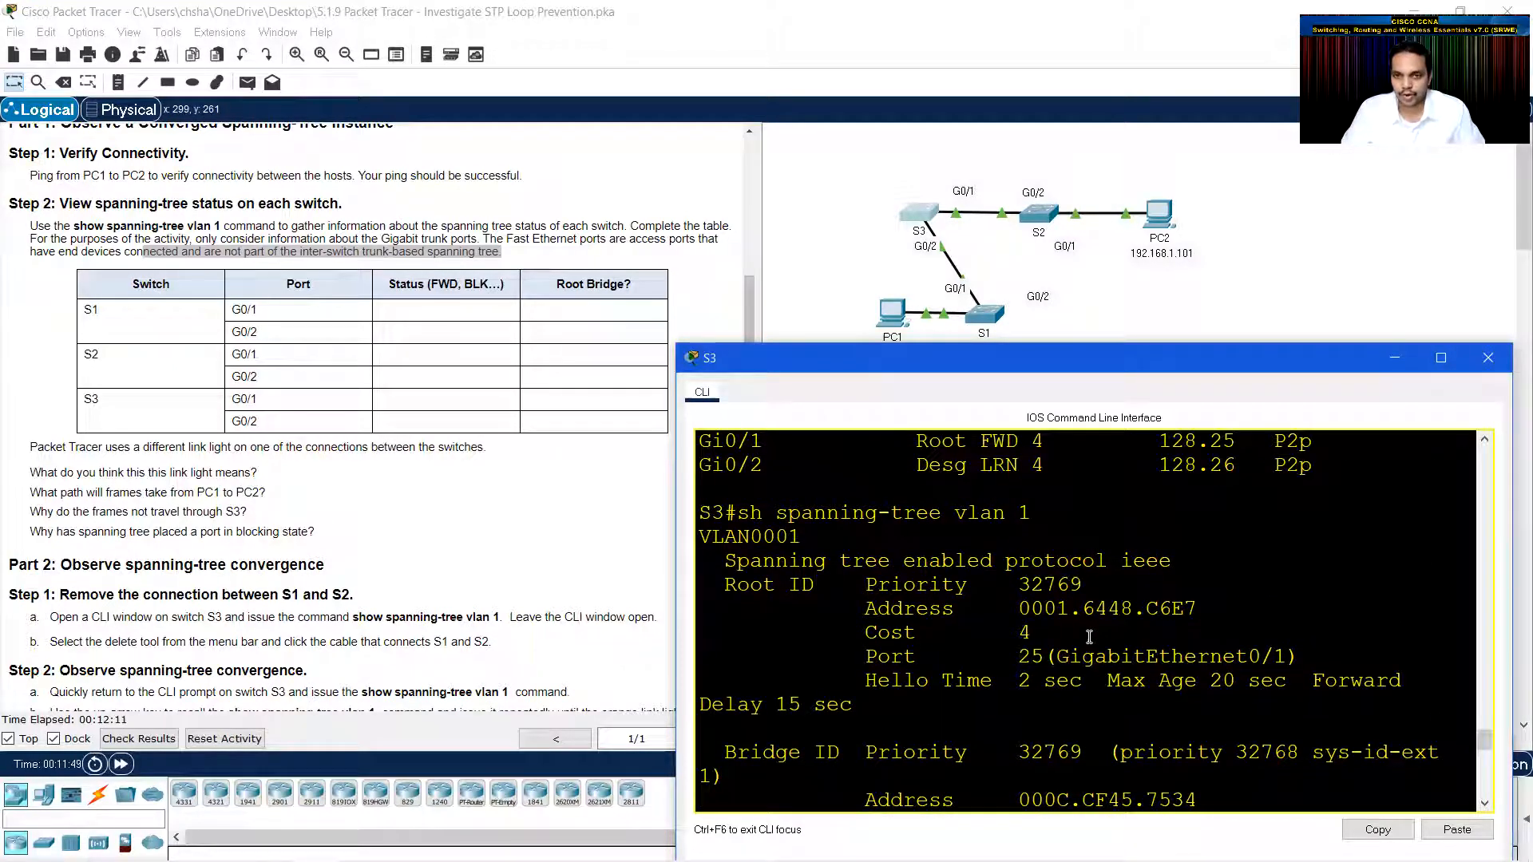
scroll(1044, 585, "up", 4)
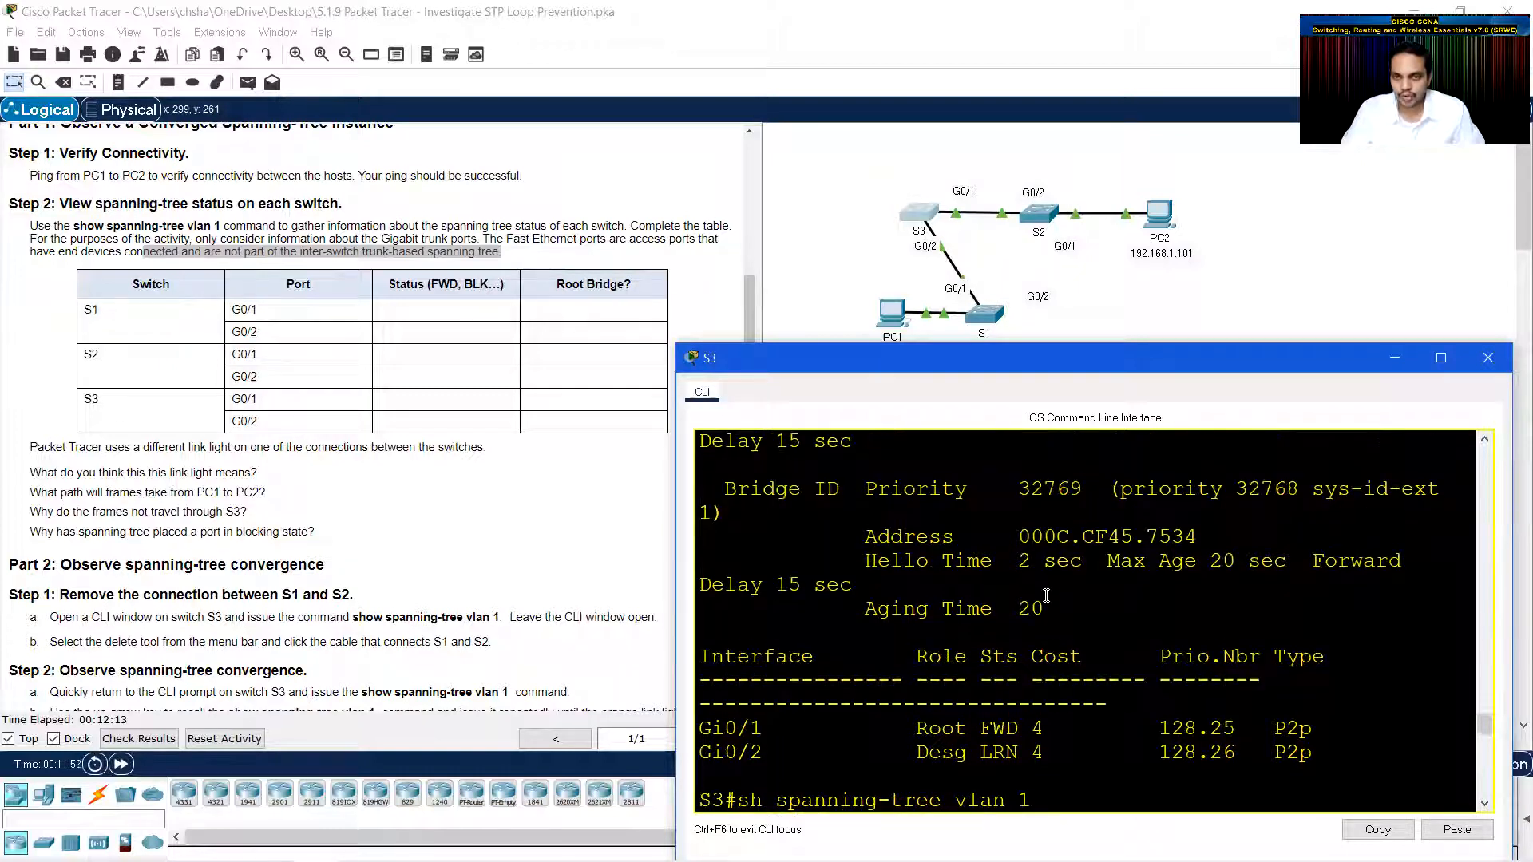
scroll(1049, 602, "down", 5)
scroll(1048, 602, "up", 5)
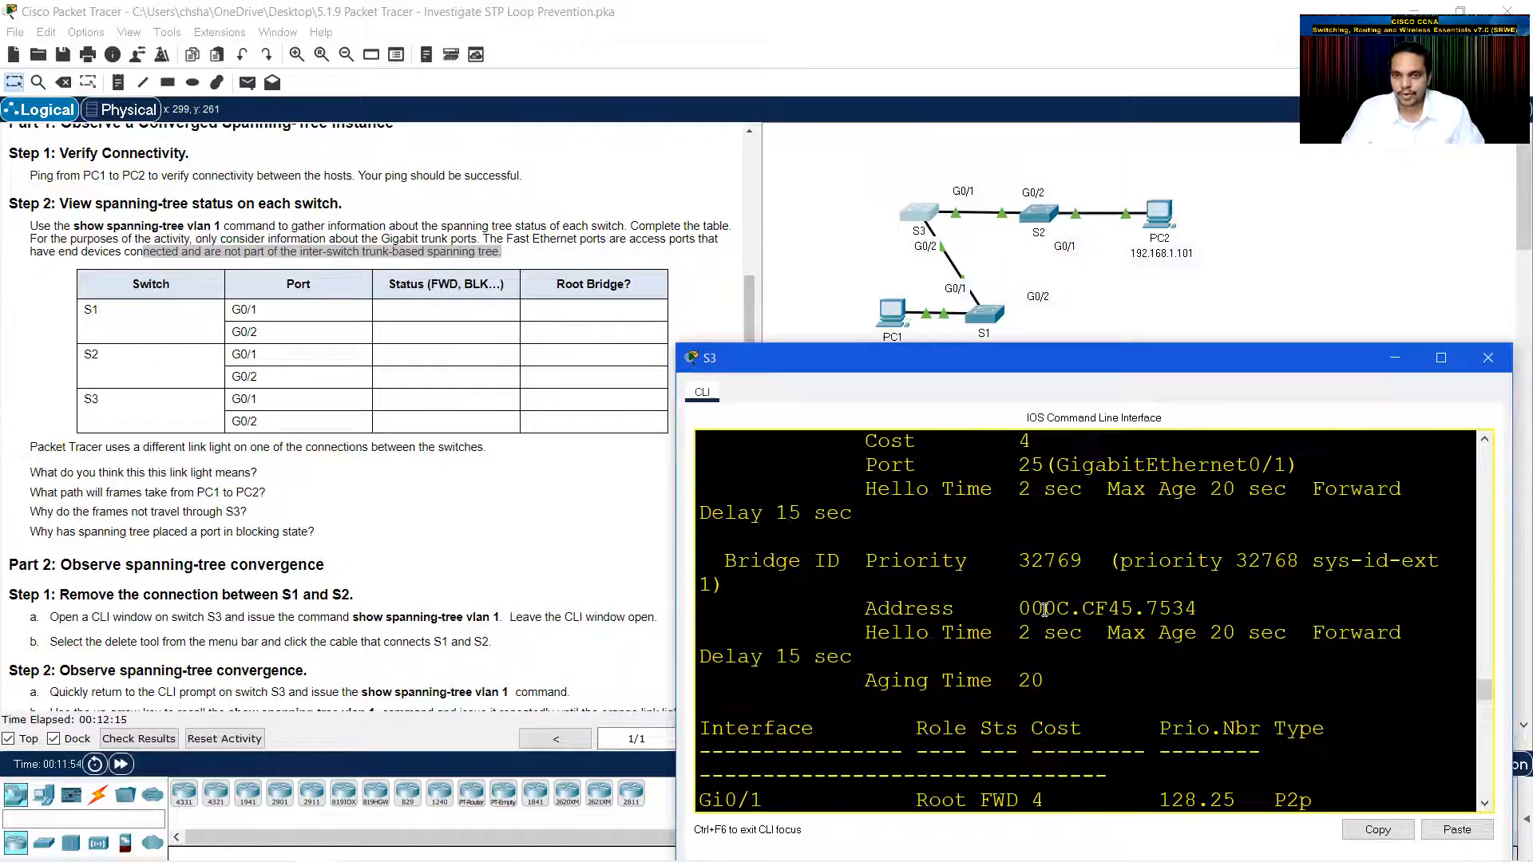
scroll(1045, 610, "down", 6)
scroll(1045, 608, "up", 8)
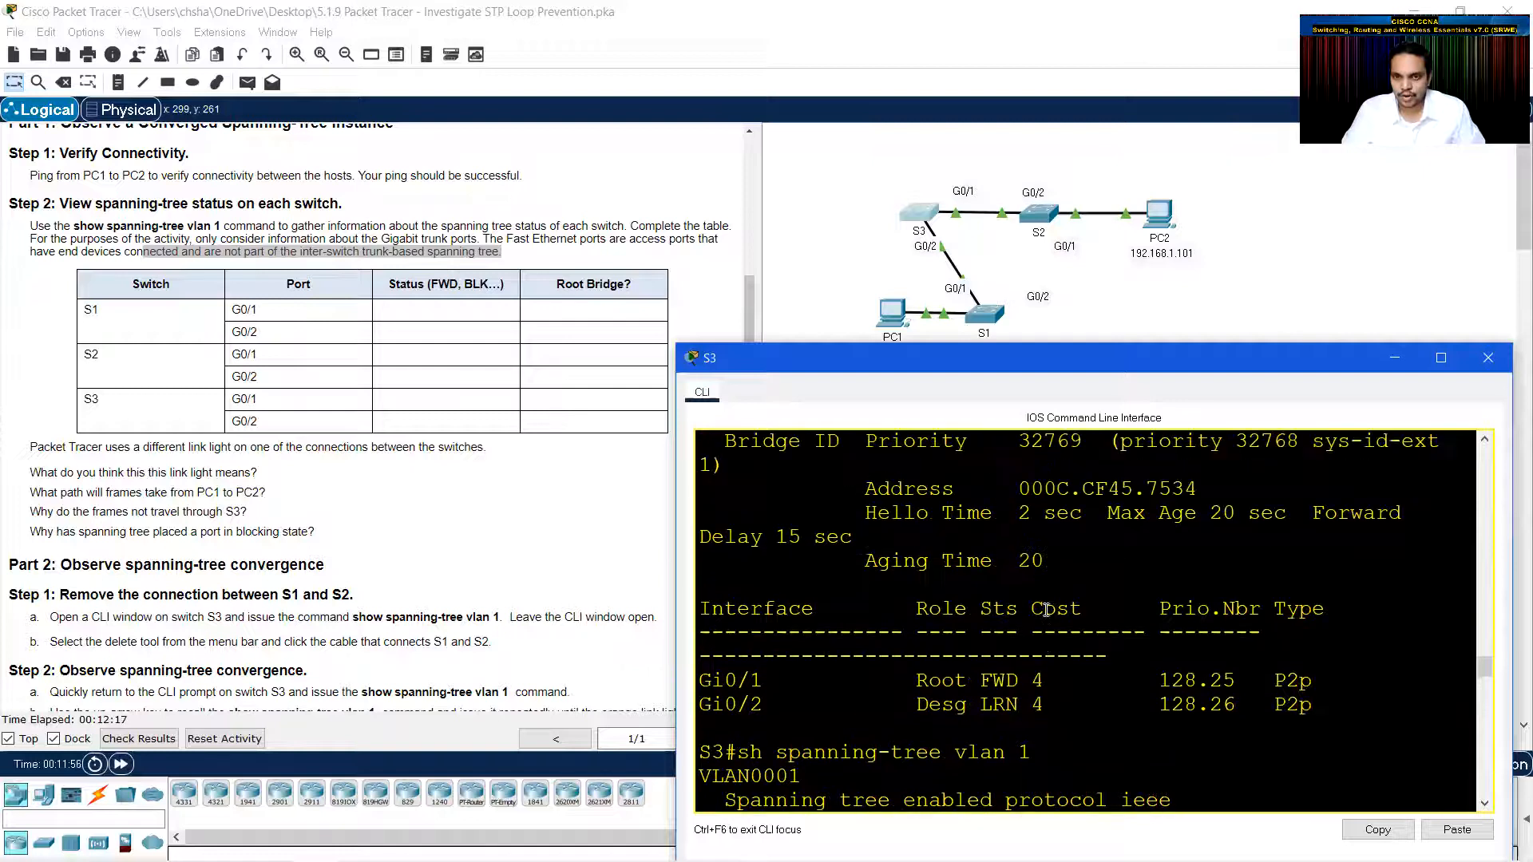
scroll(1046, 605, "up", 6)
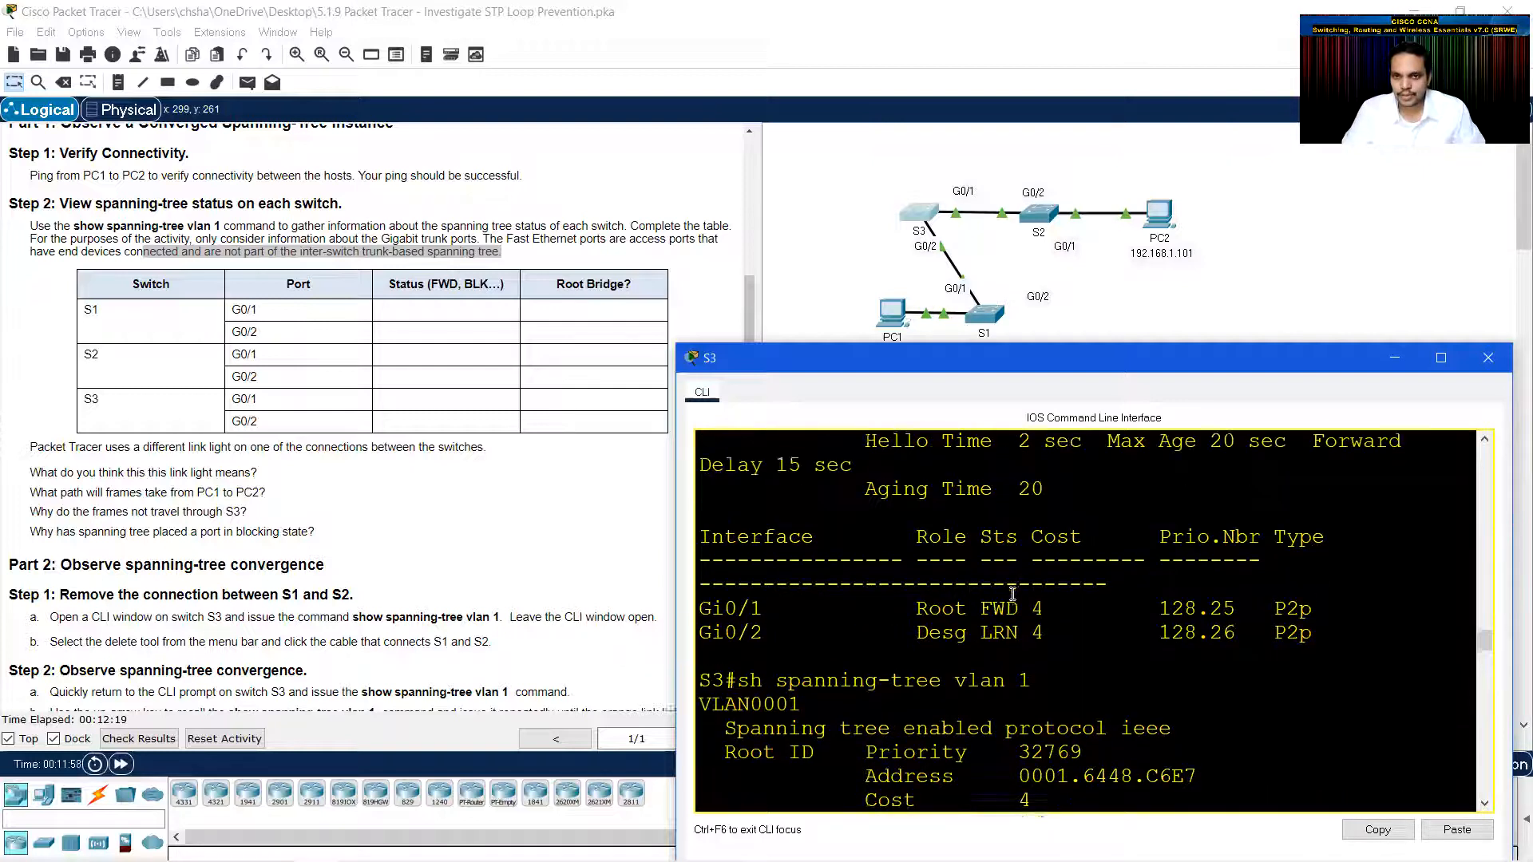
scroll(1014, 602, "down", 4)
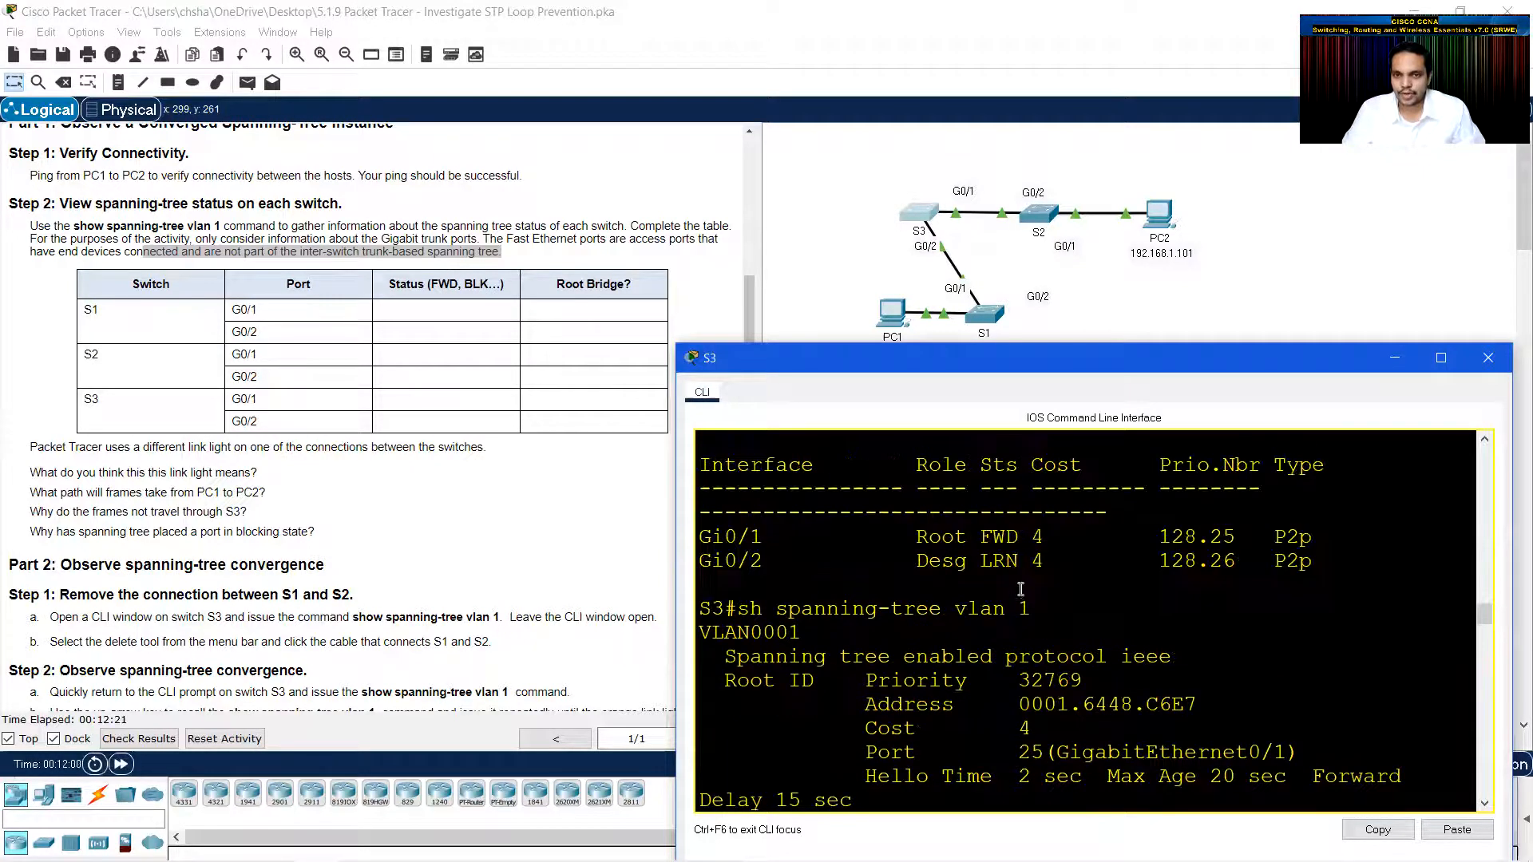
scroll(1022, 594, "up", 8)
scroll(1028, 603, "up", 8)
scroll(1028, 603, "up", 8)
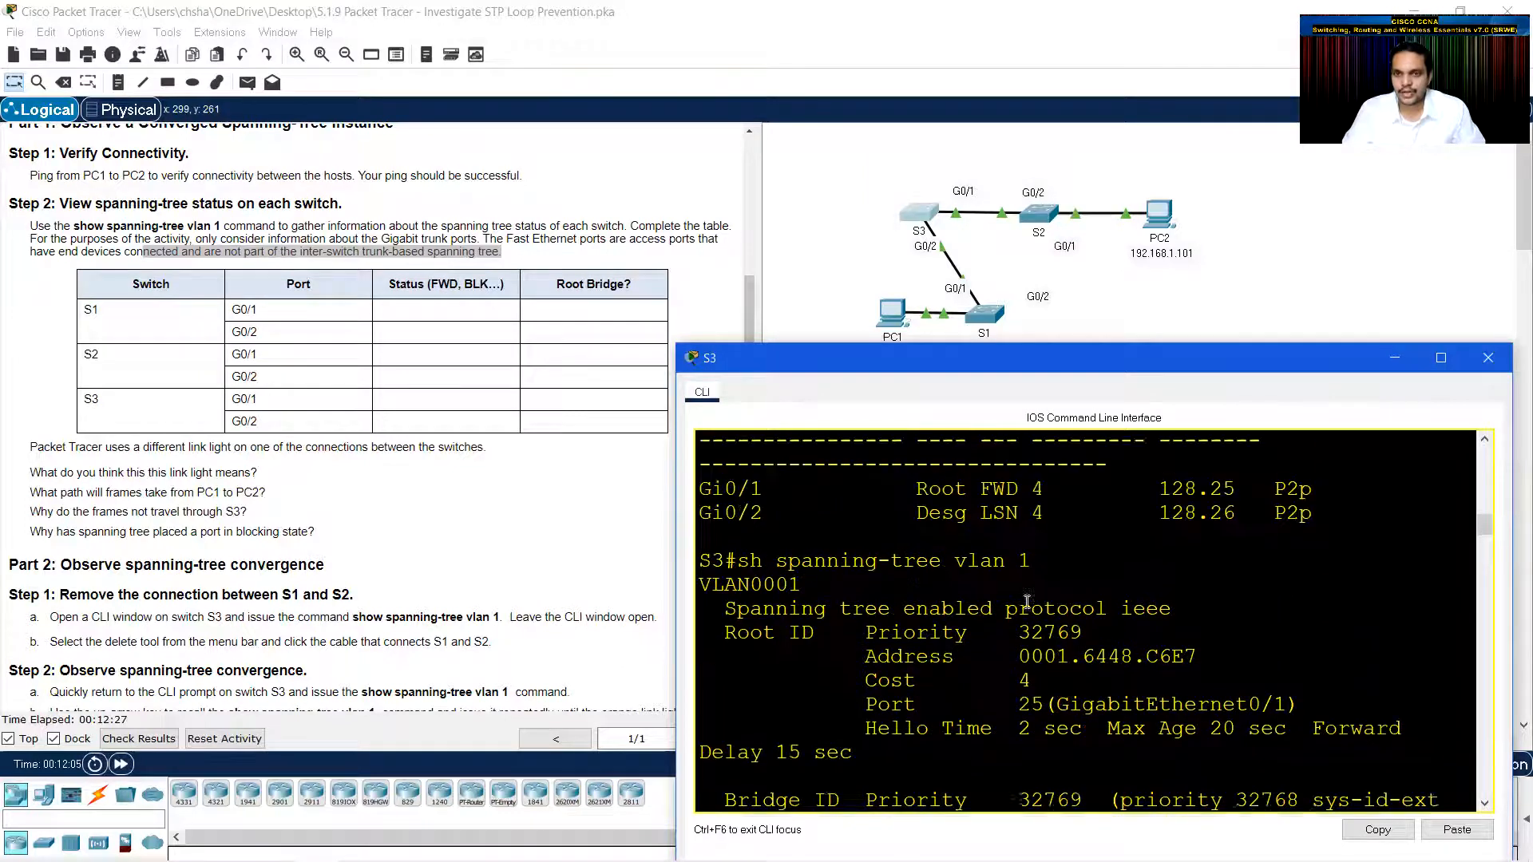
scroll(1027, 603, "up", 1)
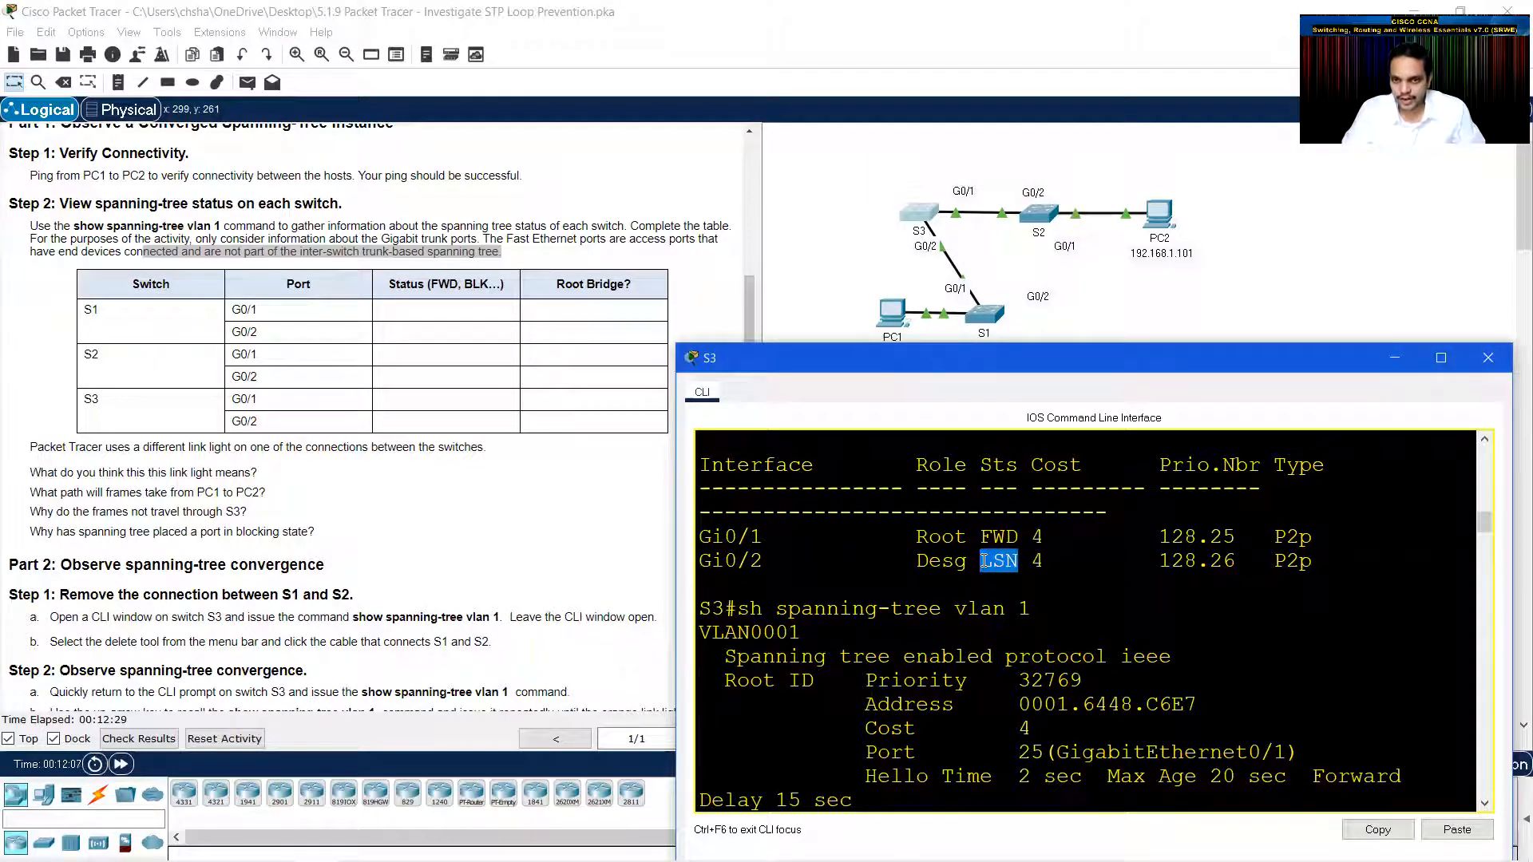
- Highlight Gi0/2's status in the output following the LSN one, and follow the remaining outputs to the latest S3 result
scroll(998, 591, "down", 6)
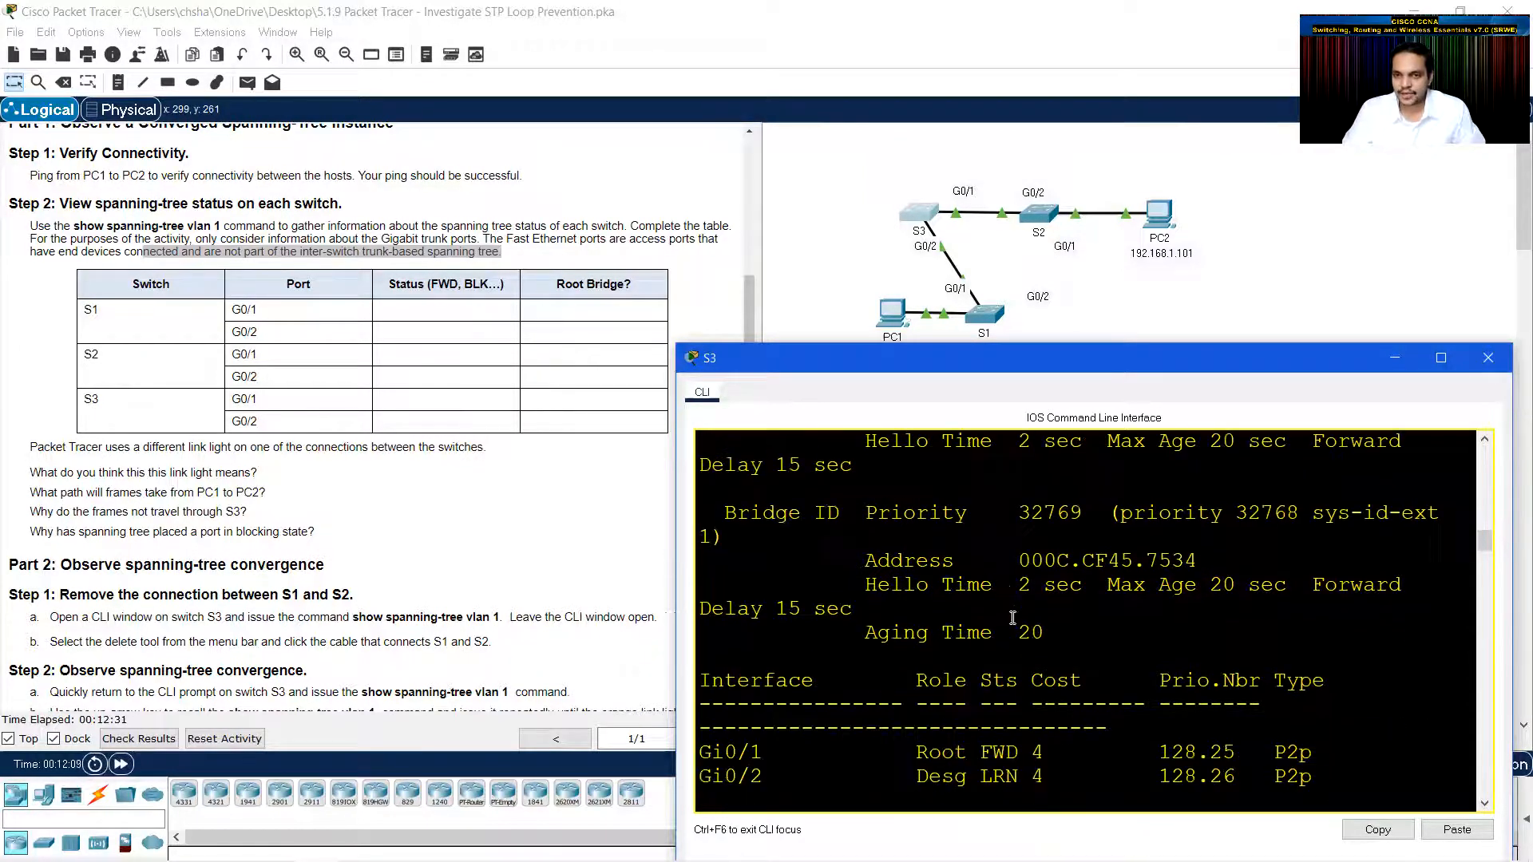
scroll(1014, 618, "down", 2)
left_click_drag(1018, 631, 981, 631)
scroll(1038, 639, "down", 6)
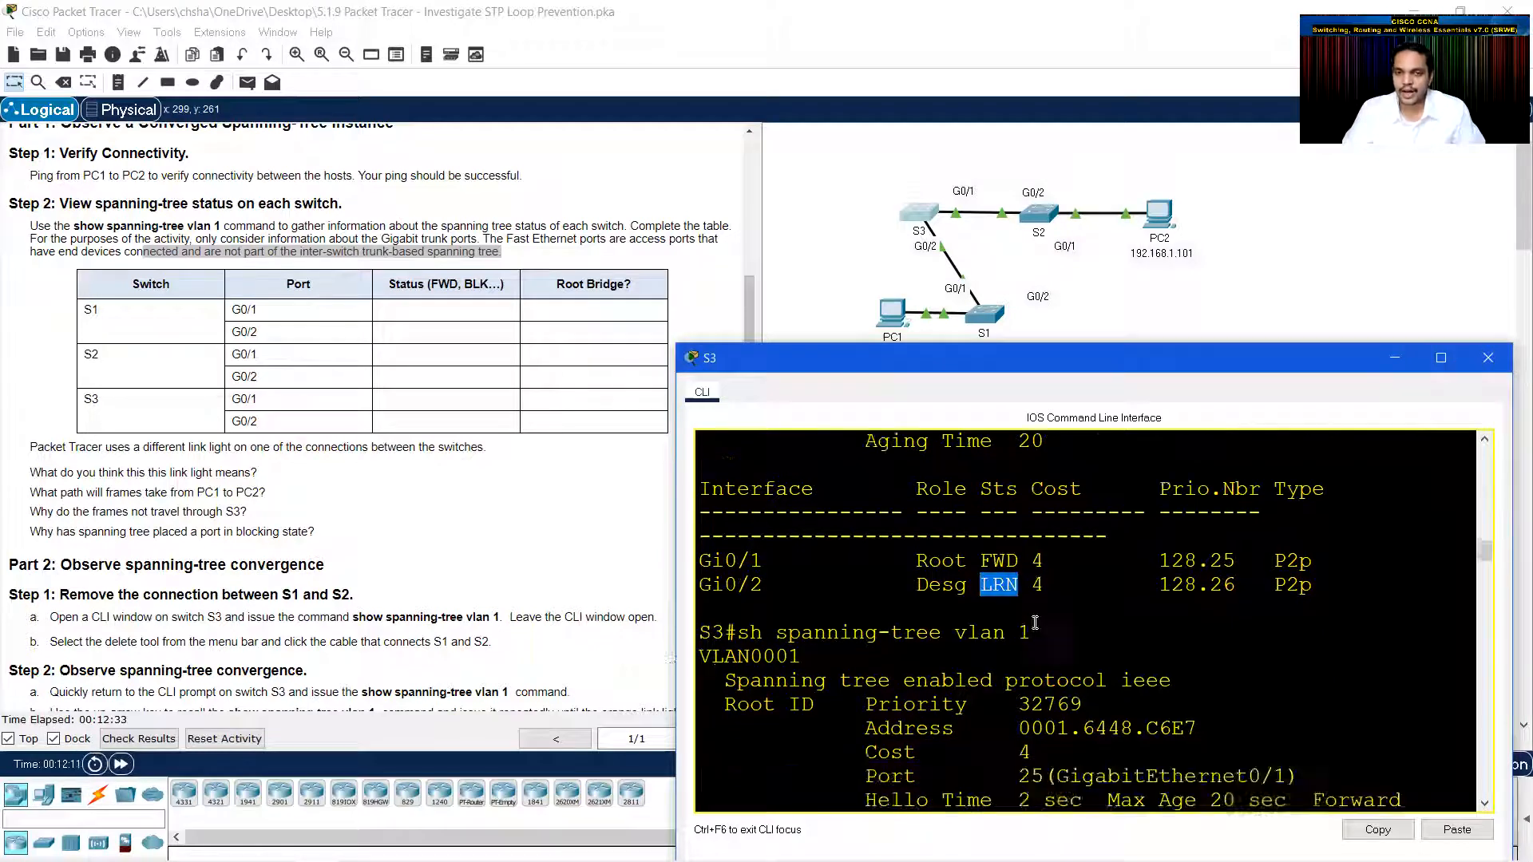
scroll(1070, 677, "up", 3)
scroll(1038, 678, "down", 9)
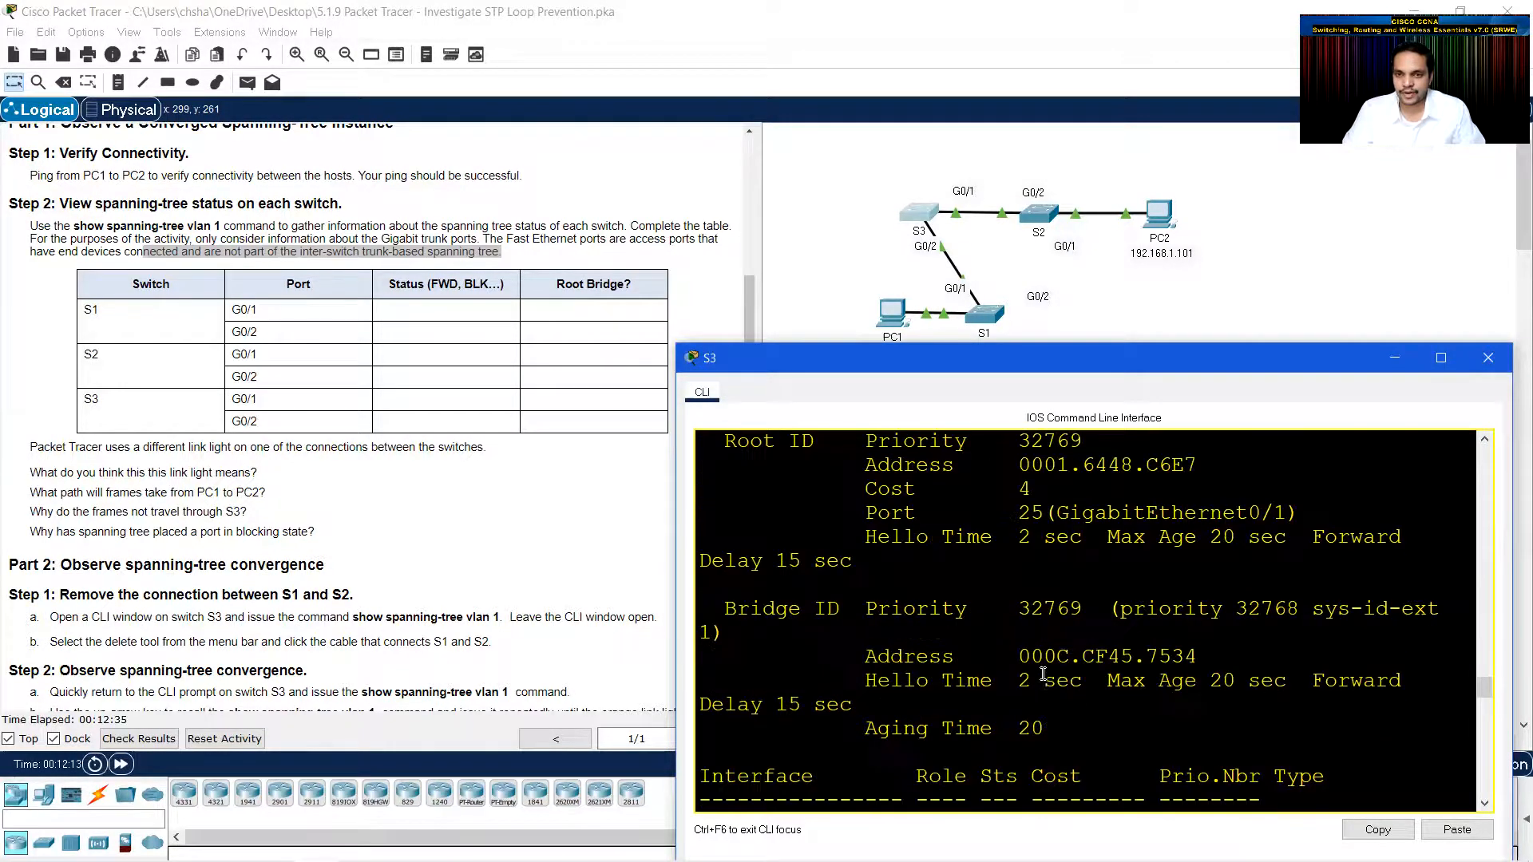
scroll(1032, 678, "down", 3)
scroll(1032, 678, "up", 3)
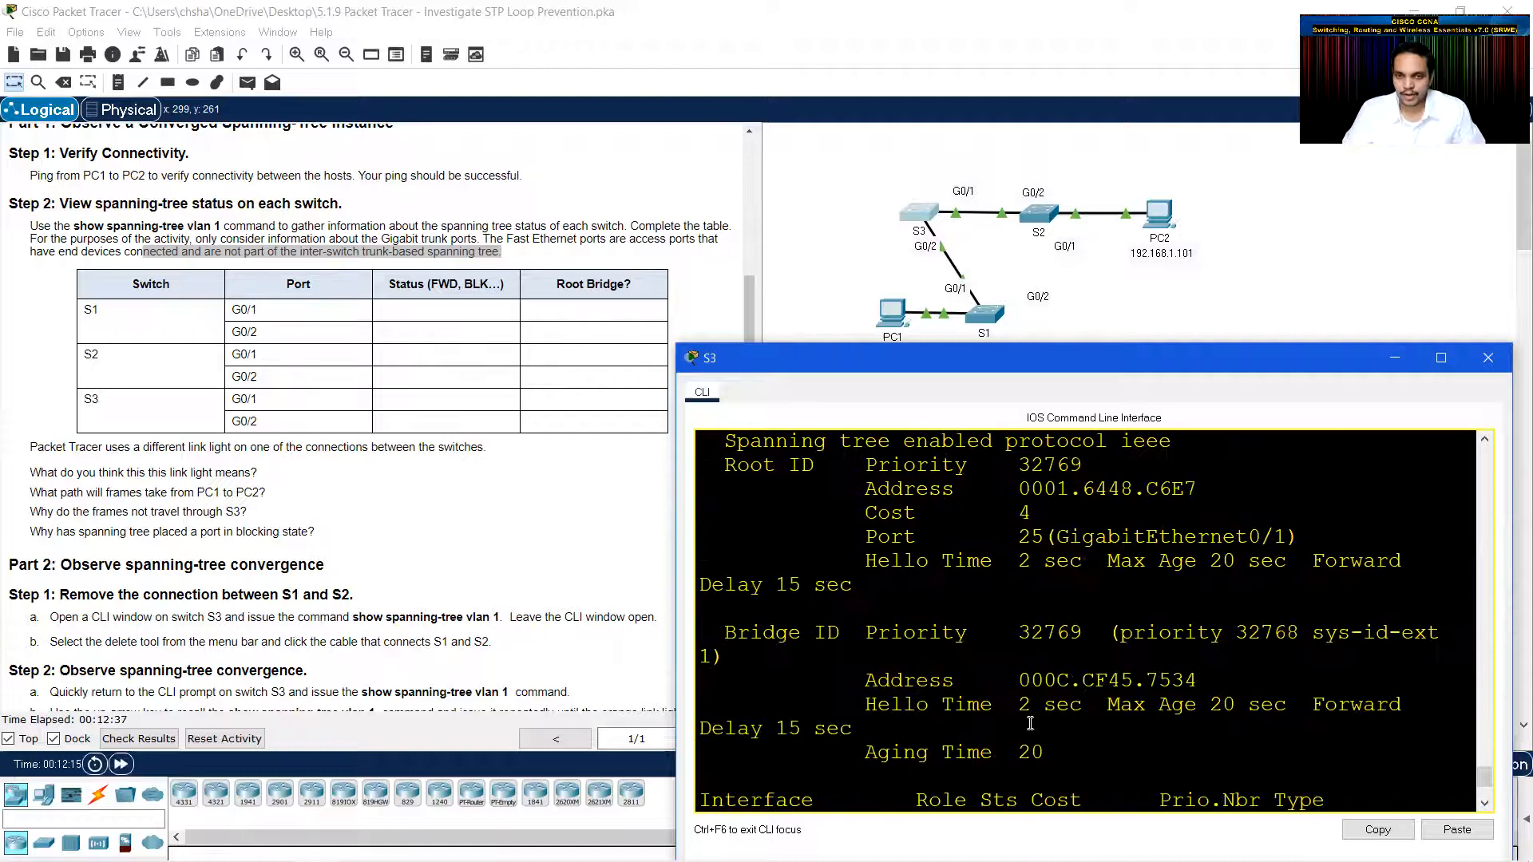
scroll(1033, 678, "down", 8)
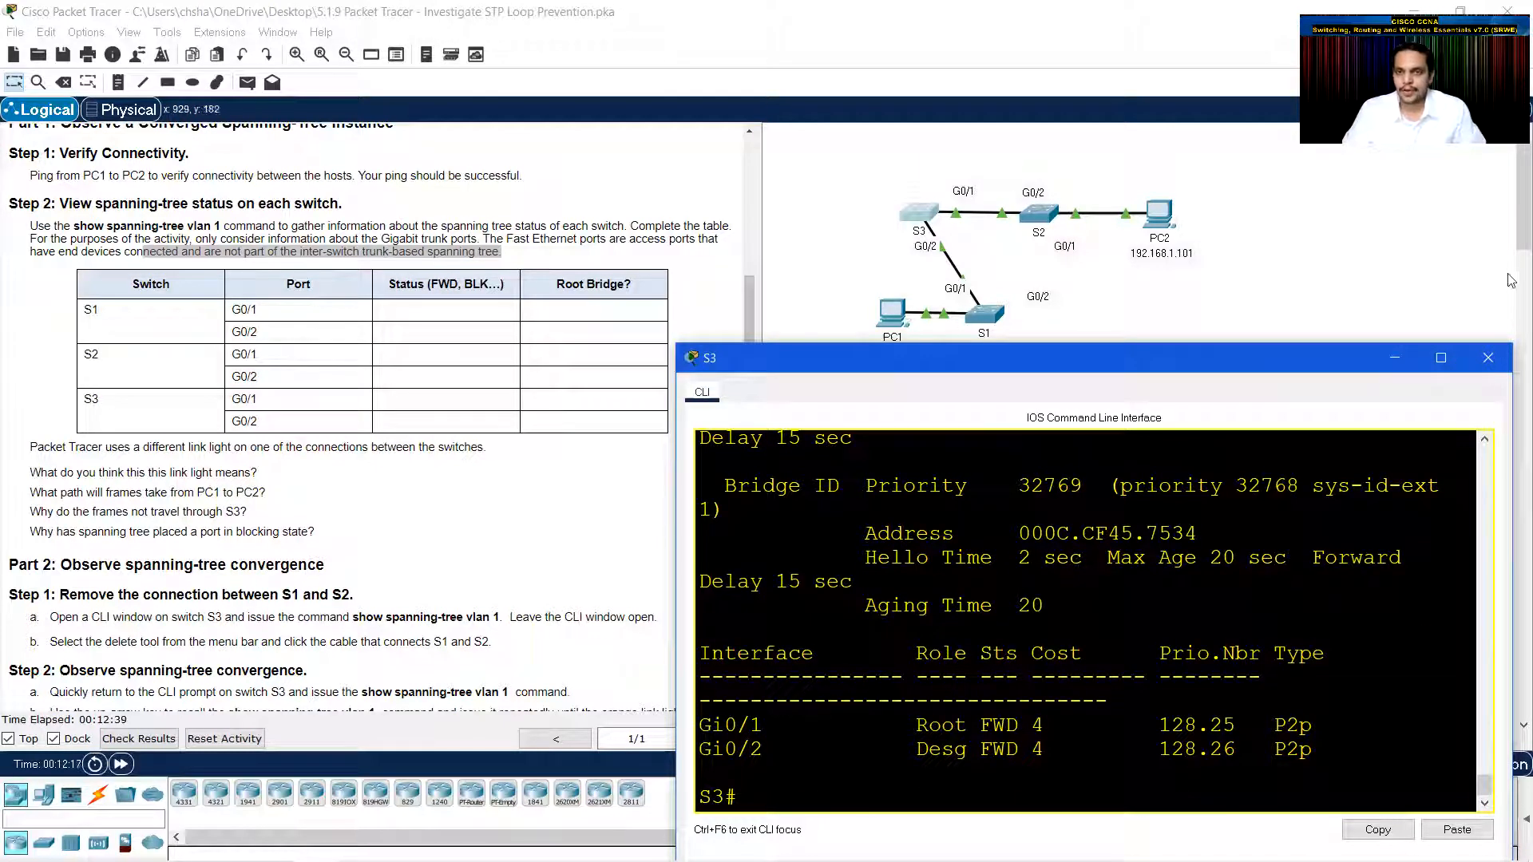
- Close S3's CLI, verify connectivity from PC1's command prompt with ping 192.168.1.101, and close PC1
left_click(1498, 361)
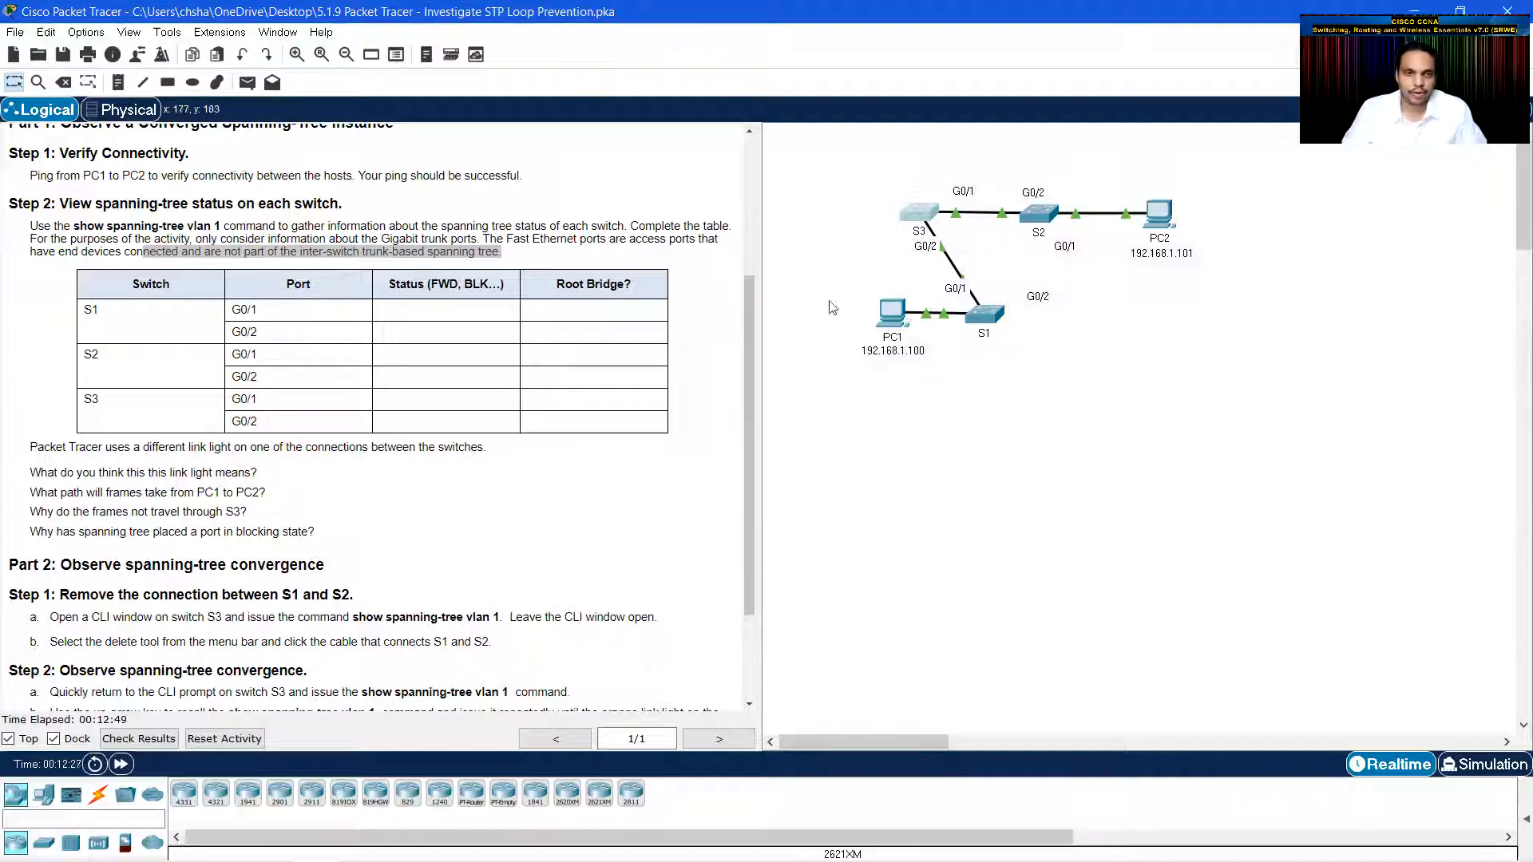
scroll(463, 463, "down", 3)
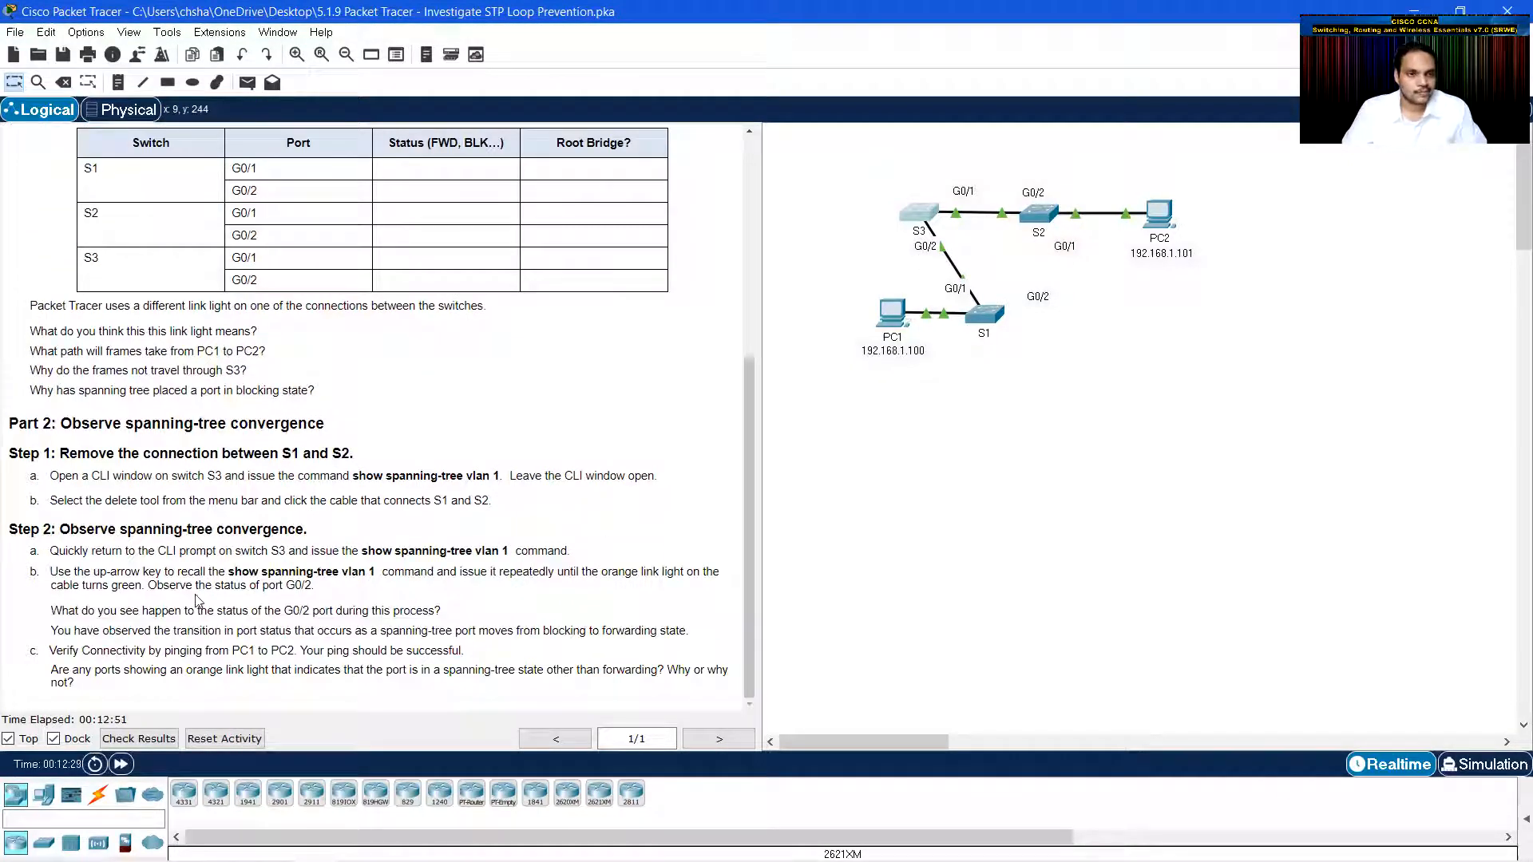
left_click(887, 315)
left_click(859, 263)
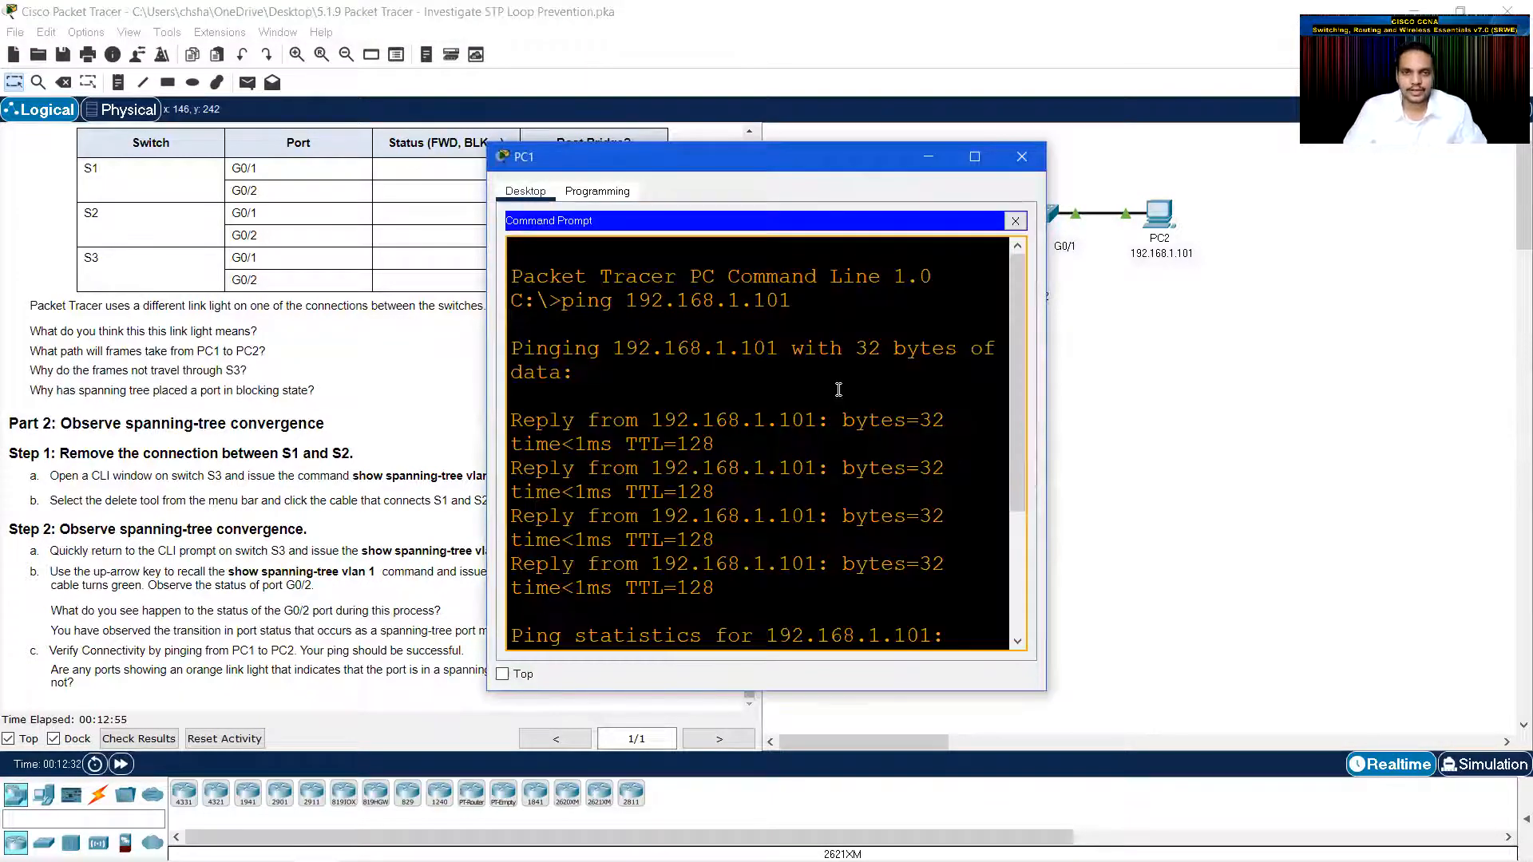
key("Up")
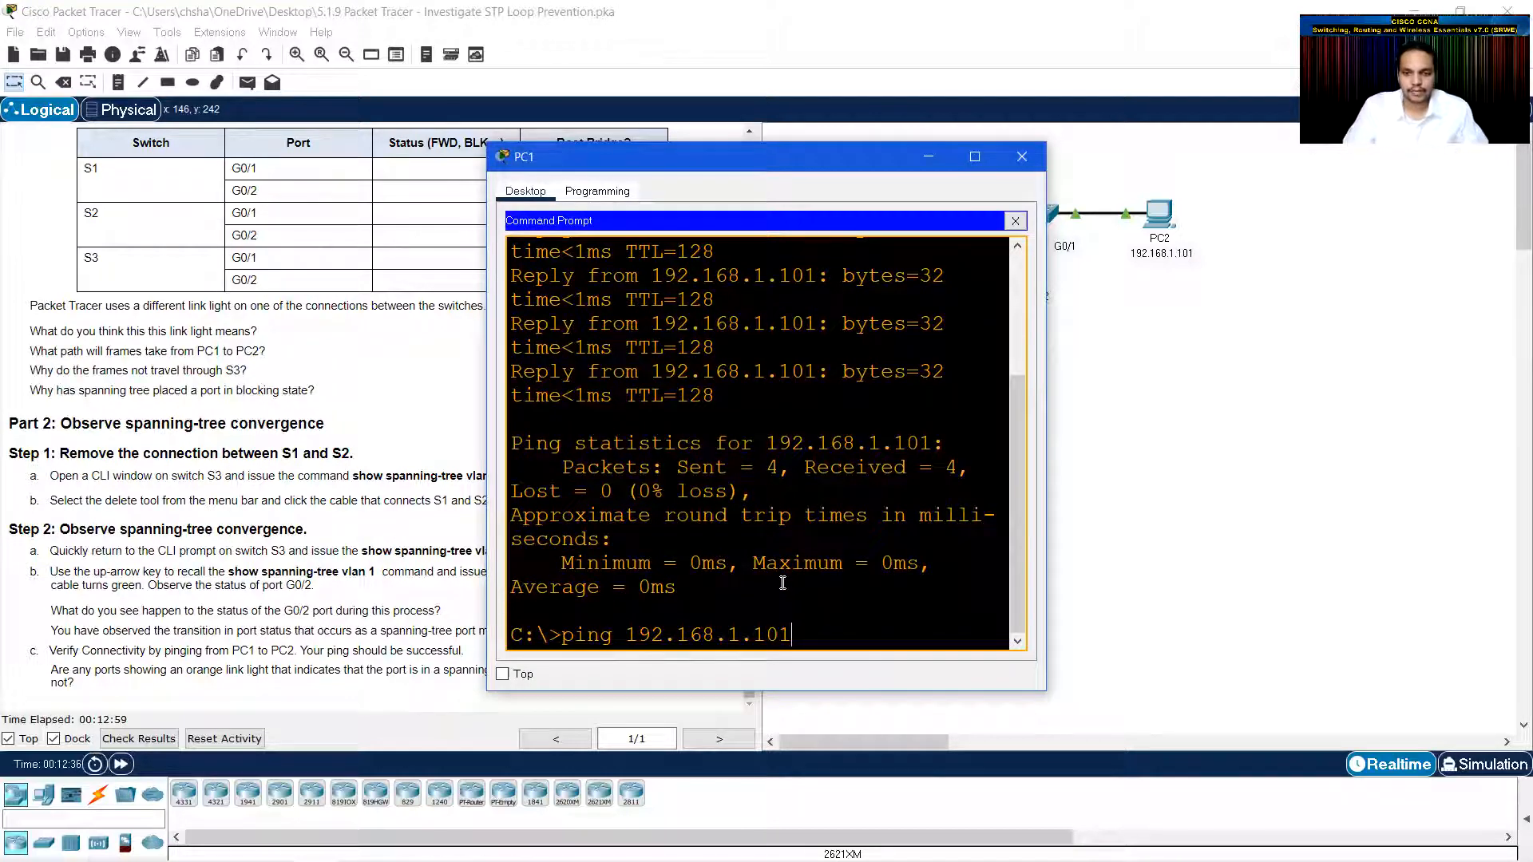
key("Return")
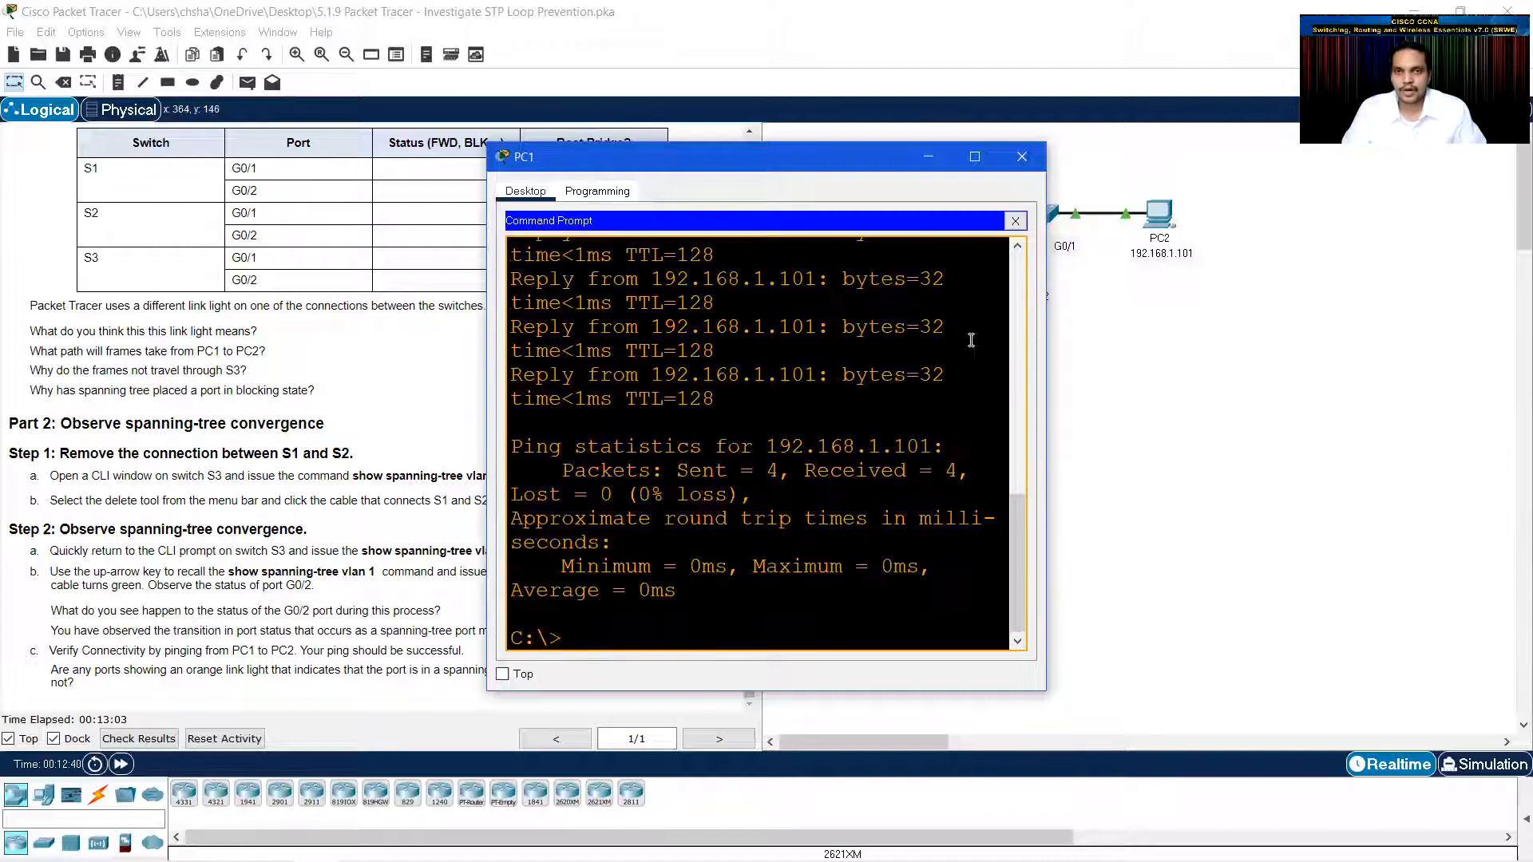
left_click(1021, 157)
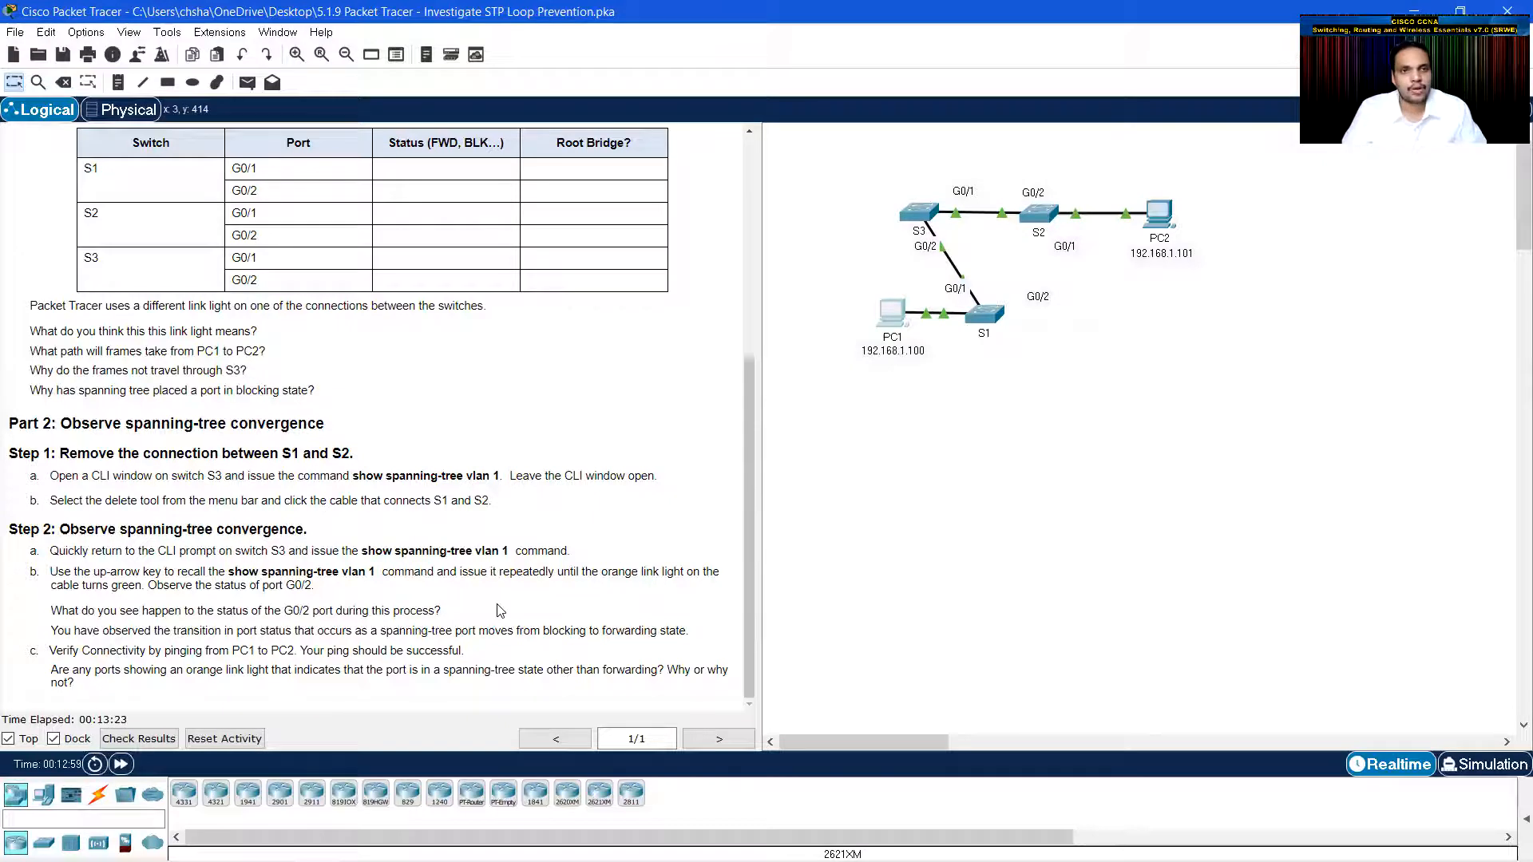
scroll(471, 595, "up", 2)
scroll(471, 595, "up", 1)
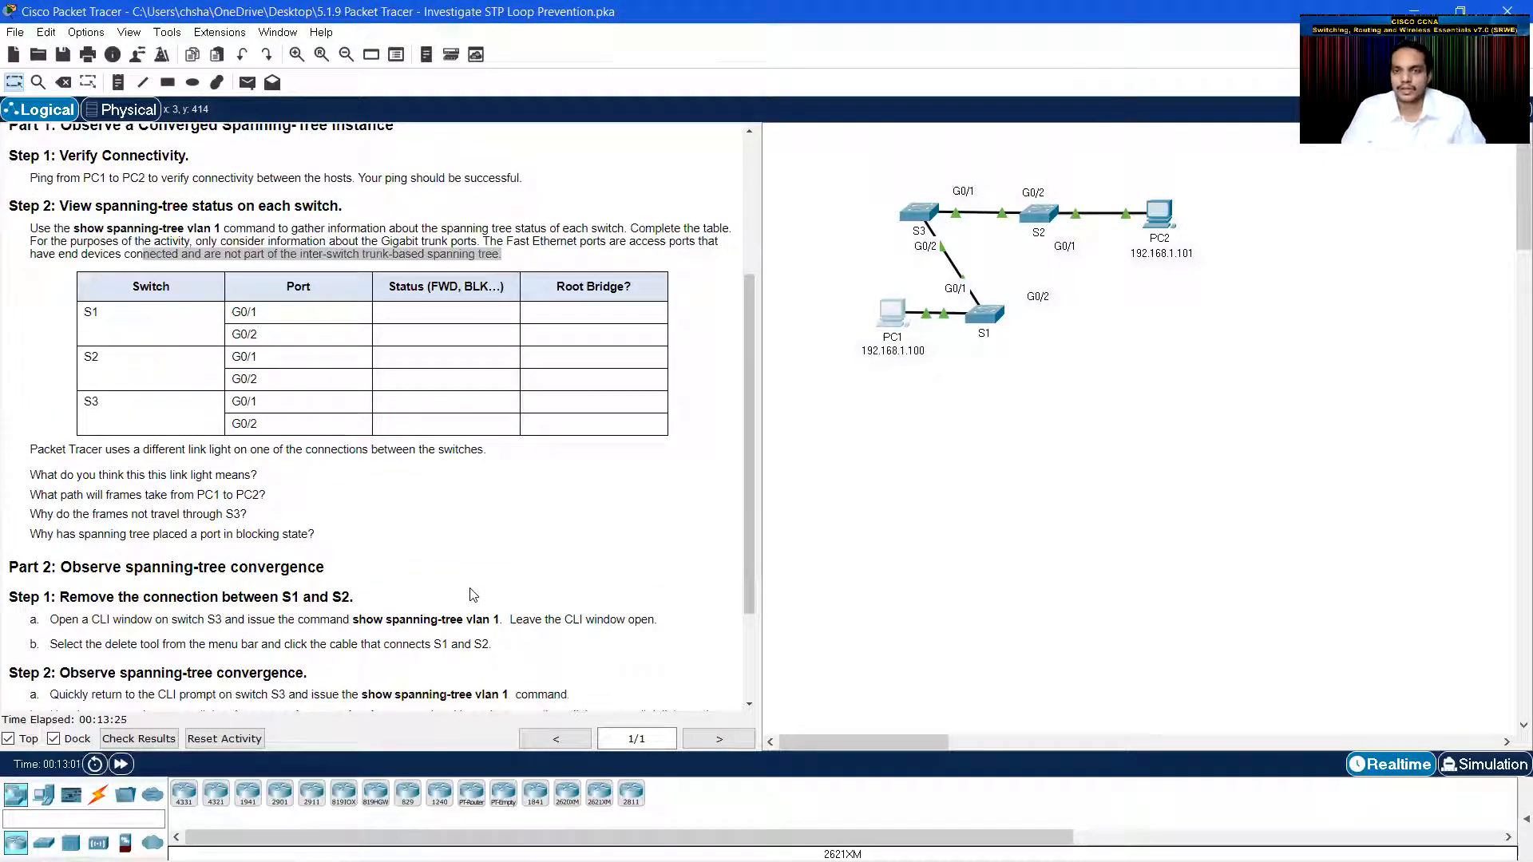